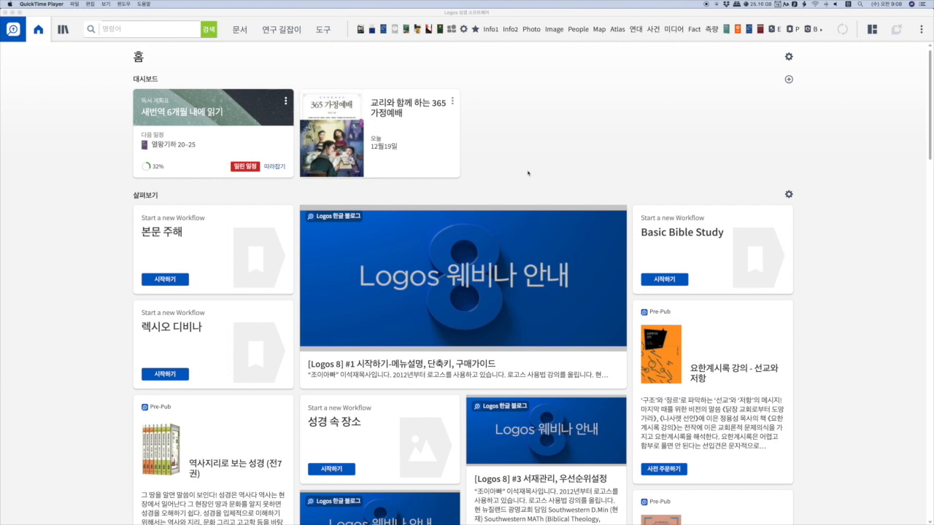
Create a new canvas document from the document list, and close it again
{"action": "left_click", "coordinate": [242, 31]}
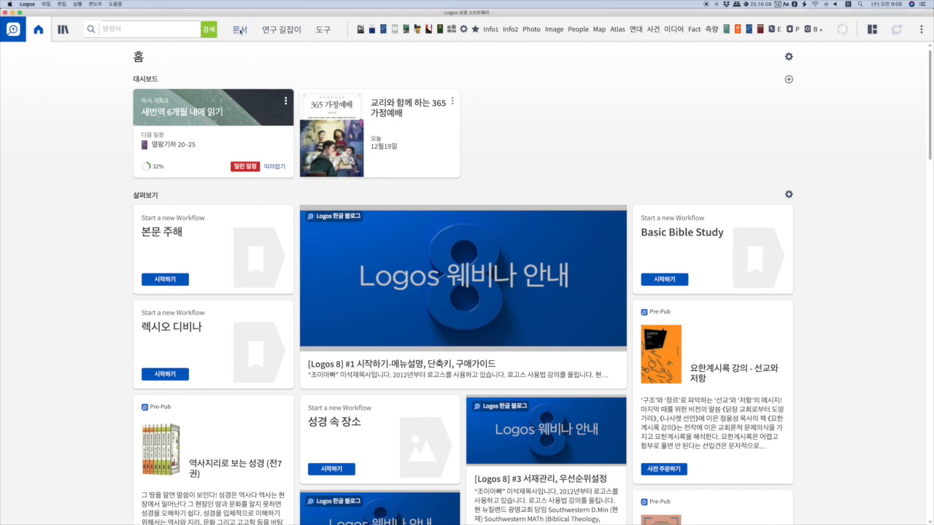
{"action": "left_click", "coordinate": [241, 31]}
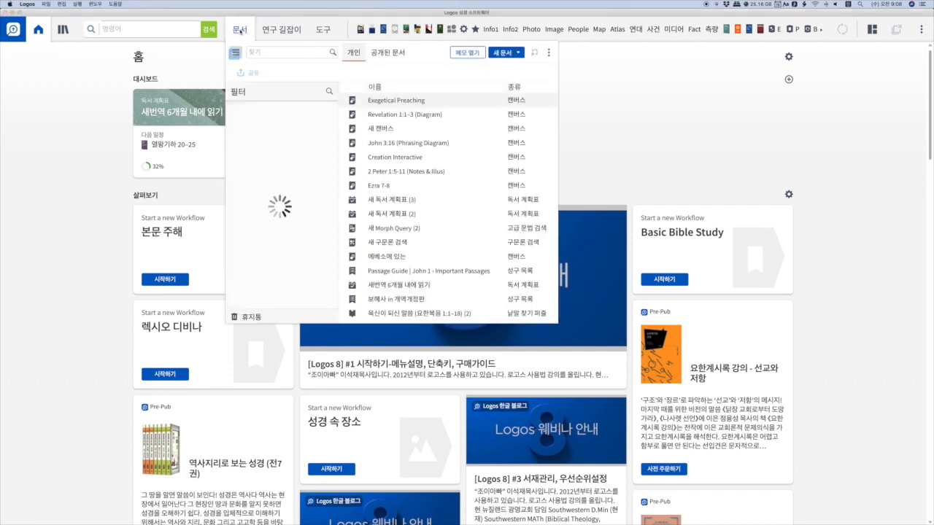
{"action": "left_click", "coordinate": [518, 52]}
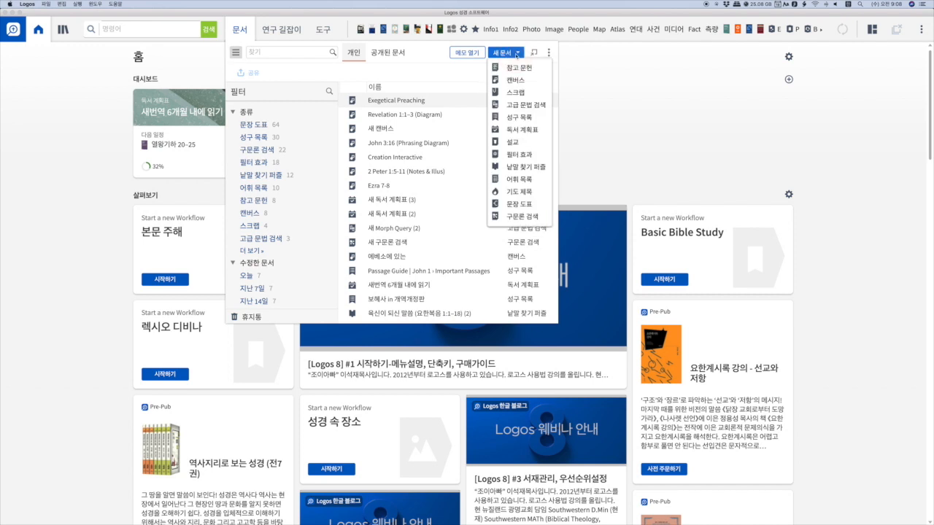
{"action": "left_click", "coordinate": [519, 81]}
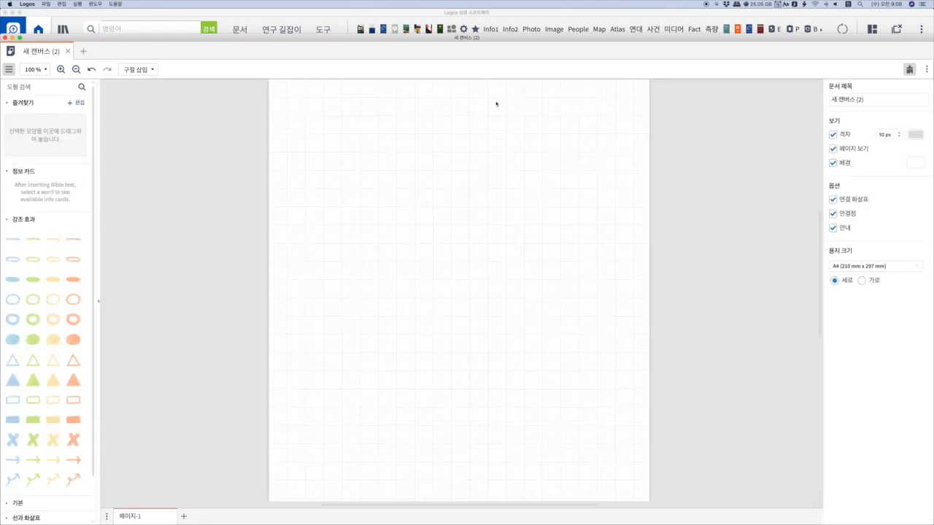
{"action": "left_click", "coordinate": [68, 51]}
Create a new canvas with the Canvas tool and set its document title to 강해설교
{"action": "left_click", "coordinate": [322, 30]}
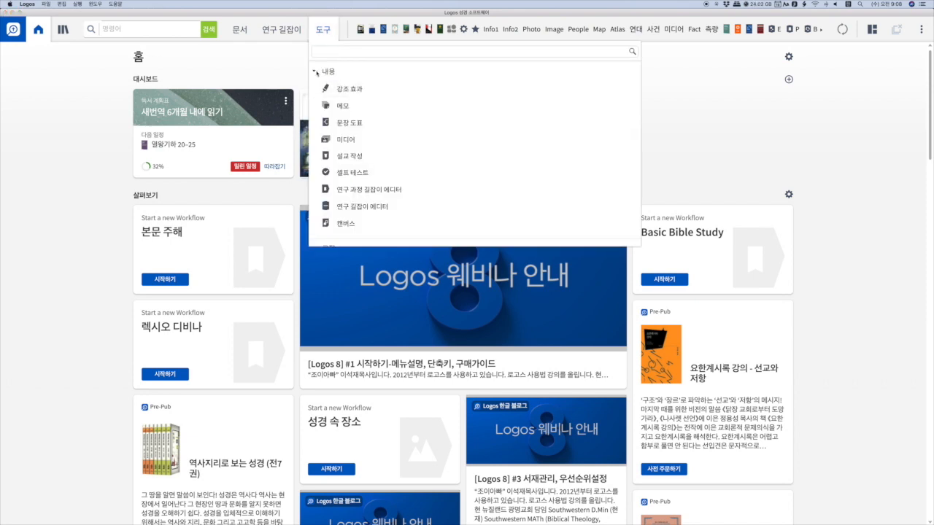
{"action": "left_click", "coordinate": [348, 225]}
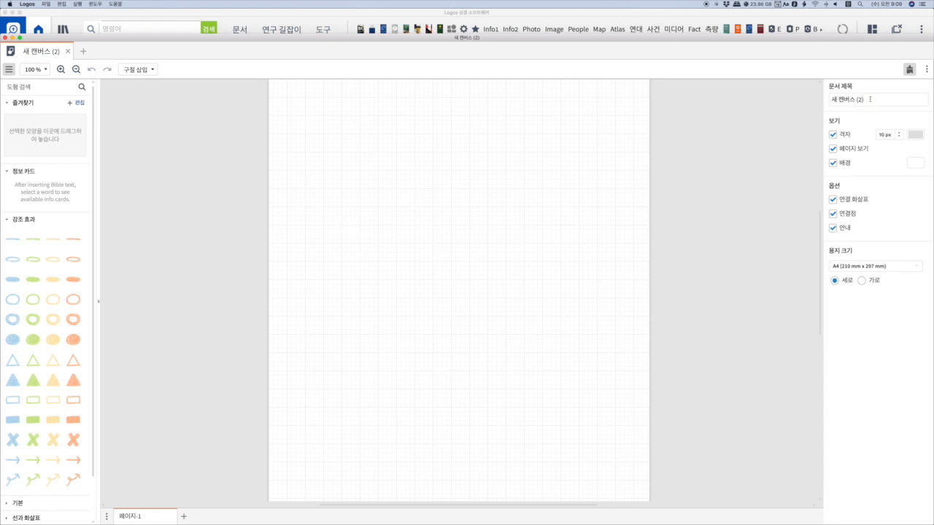
{"action": "left_click_drag", "start_coordinate": [870, 100], "coordinate": [800, 103]}
{"action": "left_click", "coordinate": [800, 102]}
{"action": "key", "text": "BackSpace"}
{"action": "key", "text": "BackSpace"}
{"action": "key", "text": "BackSpace"}
{"action": "key", "text": "BackSpace"}
{"action": "key", "text": "BackSpace"}
{"action": "key", "text": "BackSpace"}
{"action": "key", "text": "BackSpace"}
{"action": "key", "text": "BackSpace"}
{"action": "key", "text": "BackSpace"}
{"action": "type", "text": "ㄱㅏㅇㅇ해석"}
{"action": "key", "text": "BackSpace"}
{"action": "key", "text": "BackSpace"}
{"action": "key", "text": "BackSpace"}
{"action": "key", "text": "BackSpace"}
{"action": "key", "text": "BackSpace"}
{"action": "key", "text": "BackSpace"}
{"action": "type", "text": "강해설교"}
{"action": "left_click", "coordinate": [787, 123]}
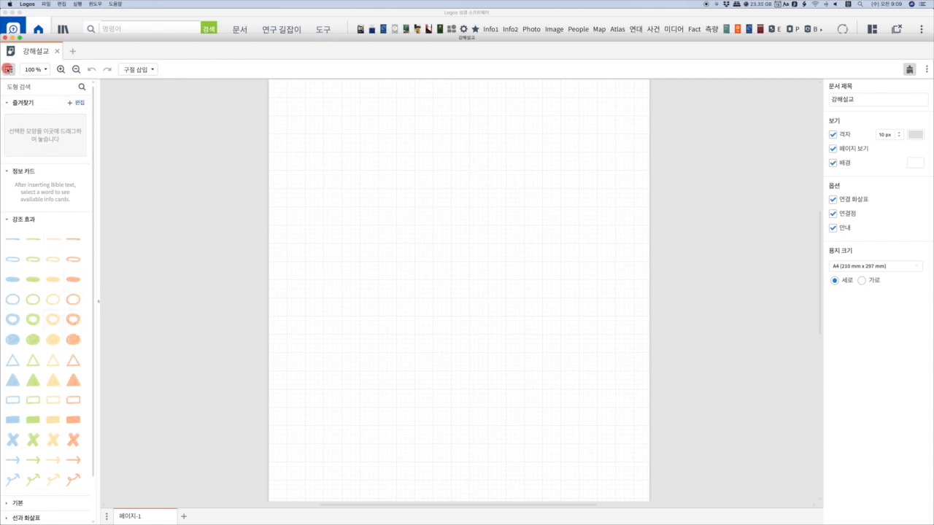
Hide and show again the shape sidebar, and do the same with the document settings panel
{"action": "left_click", "coordinate": [8, 69]}
{"action": "left_click", "coordinate": [8, 69]}
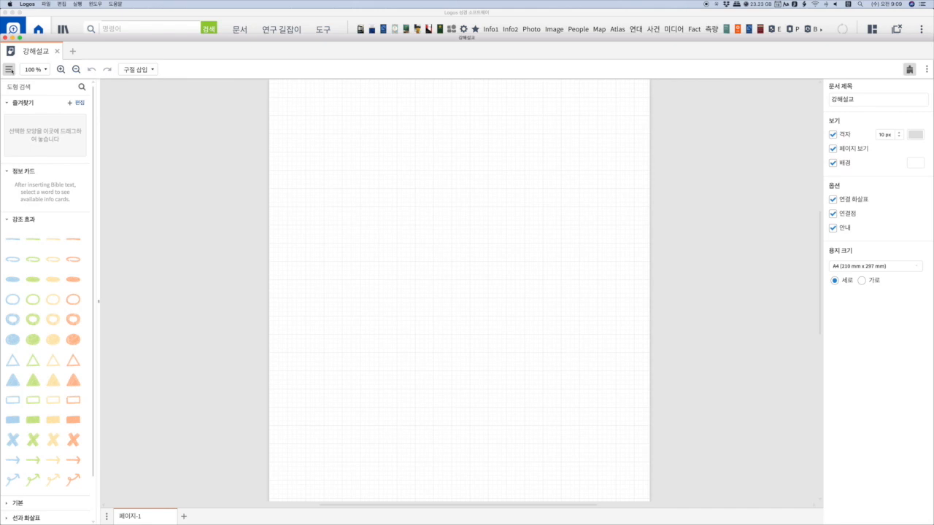
{"action": "left_click", "coordinate": [909, 69]}
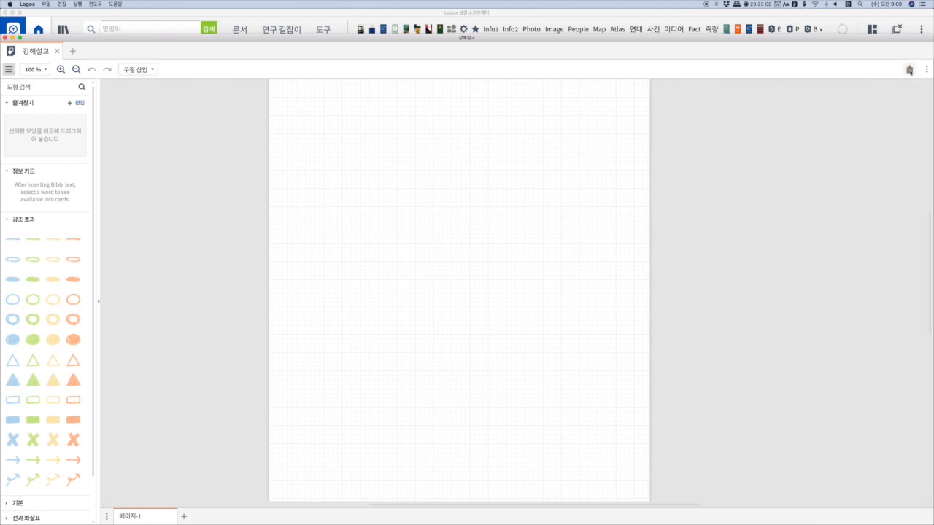
{"action": "left_click", "coordinate": [909, 69]}
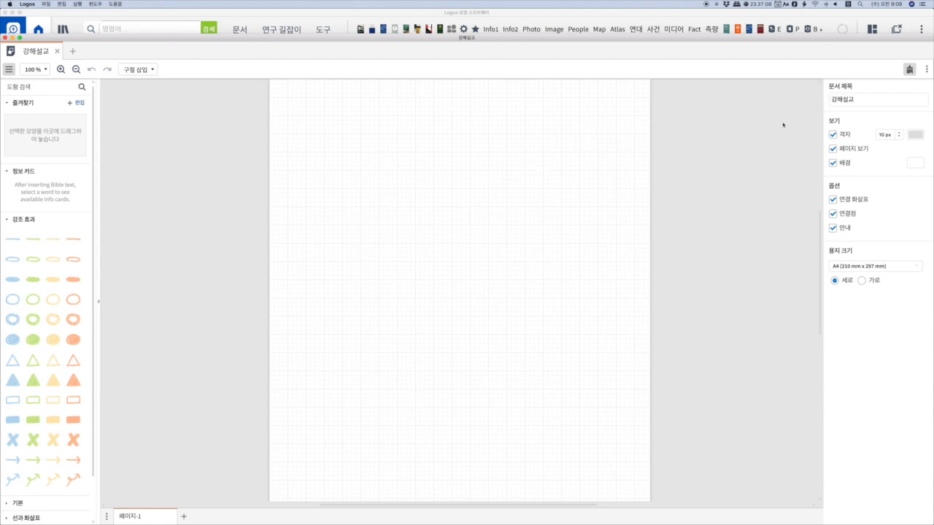
Switch the grid off and on again, and do the same with the page view
{"action": "left_click", "coordinate": [832, 135]}
{"action": "left_click", "coordinate": [833, 135]}
{"action": "left_click", "coordinate": [833, 149]}
{"action": "left_click", "coordinate": [834, 150]}
Change the canvas background colour to pink, and return it to white (FFFFFF)
{"action": "left_click", "coordinate": [917, 163]}
{"action": "left_click", "coordinate": [487, 193]}
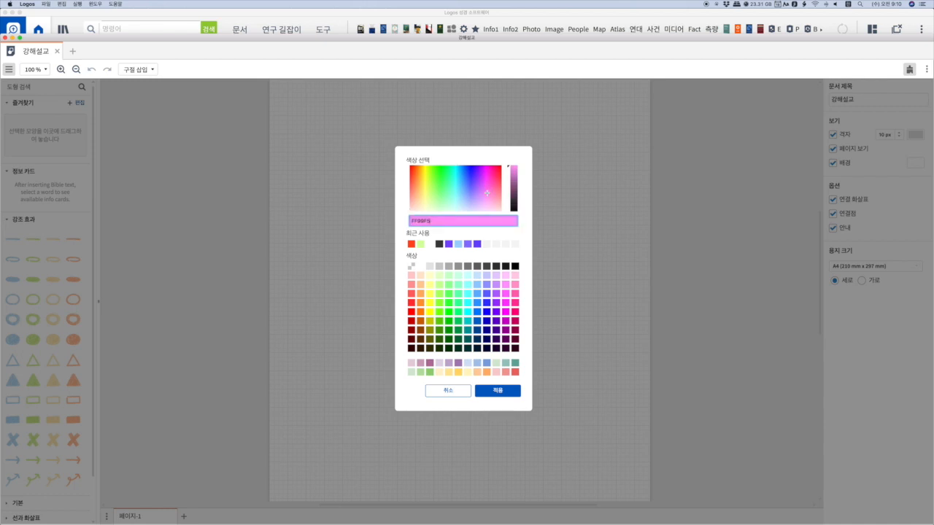
{"action": "left_click", "coordinate": [502, 390]}
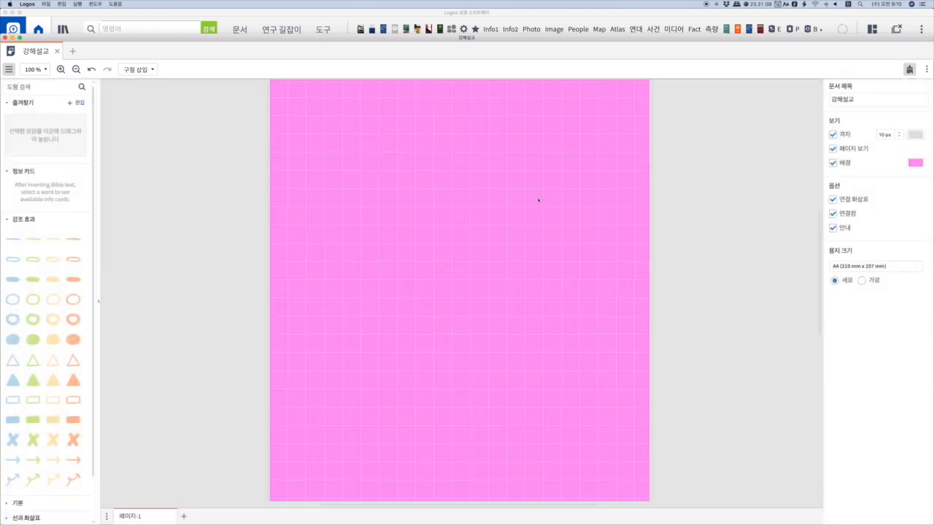
{"action": "left_click", "coordinate": [914, 165]}
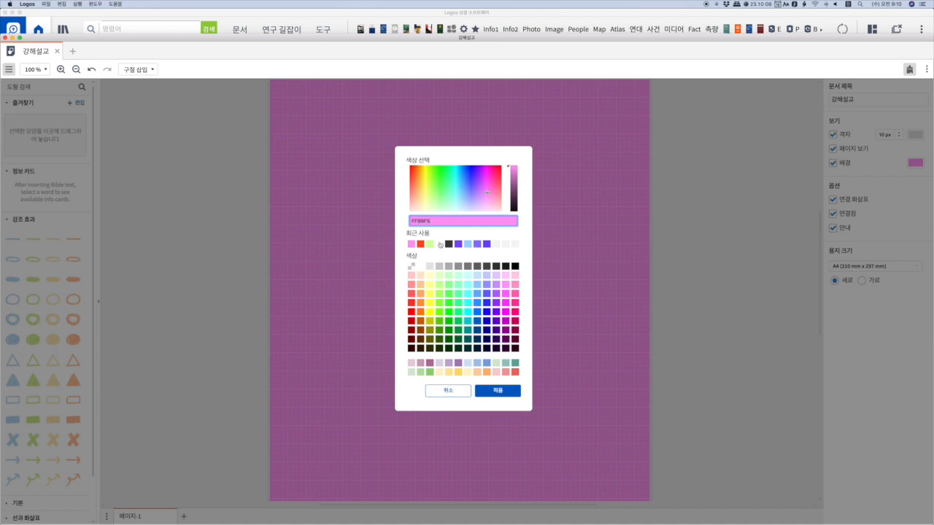
{"action": "left_click", "coordinate": [440, 244]}
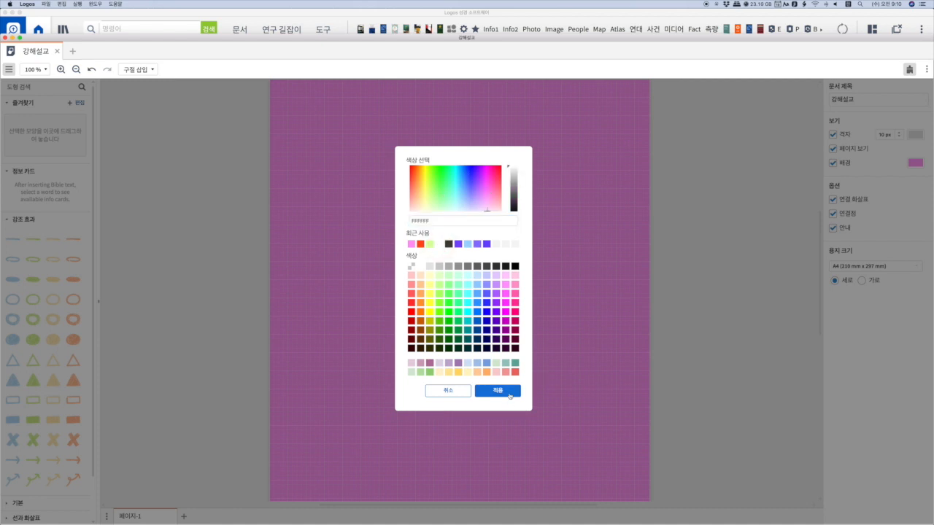
{"action": "left_click", "coordinate": [508, 392]}
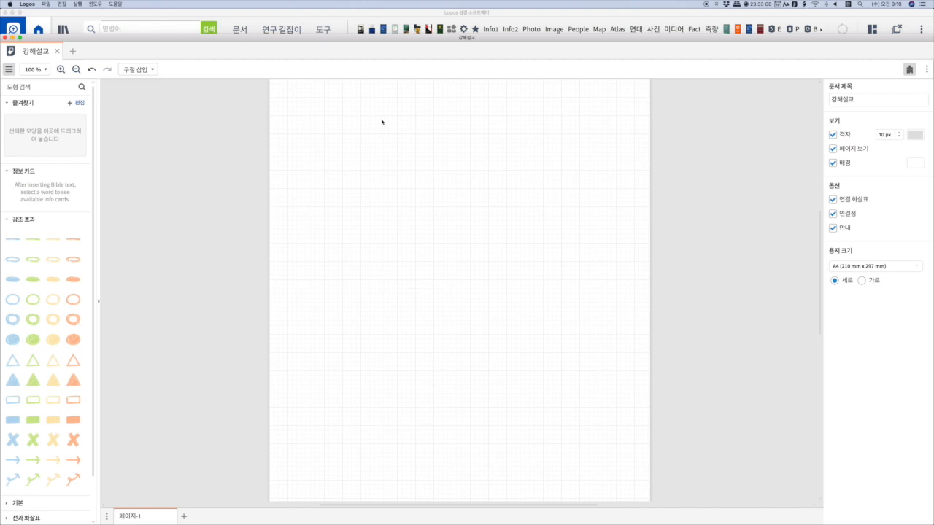
Add a second and a third page to the canvas document
{"action": "right_click", "coordinate": [143, 518]}
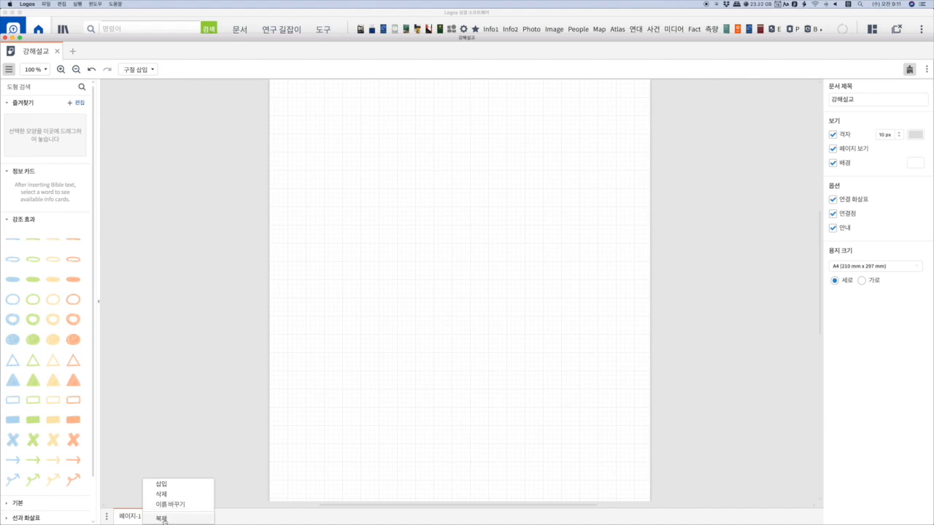
{"action": "left_click", "coordinate": [156, 457]}
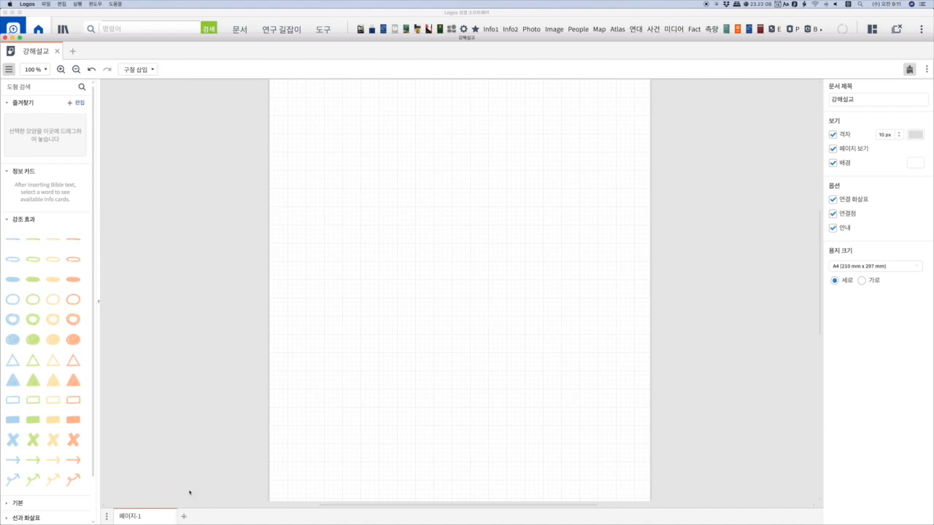
{"action": "left_click", "coordinate": [183, 517]}
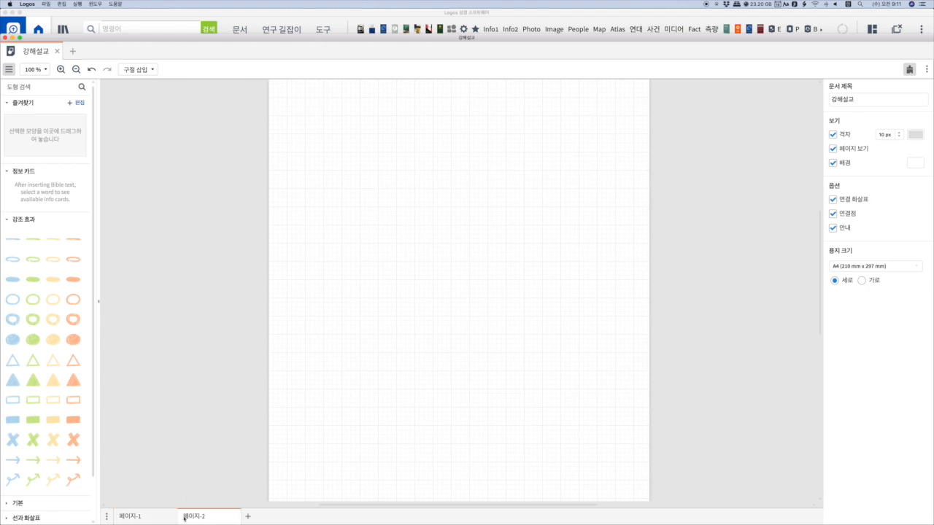
{"action": "left_click", "coordinate": [248, 516]}
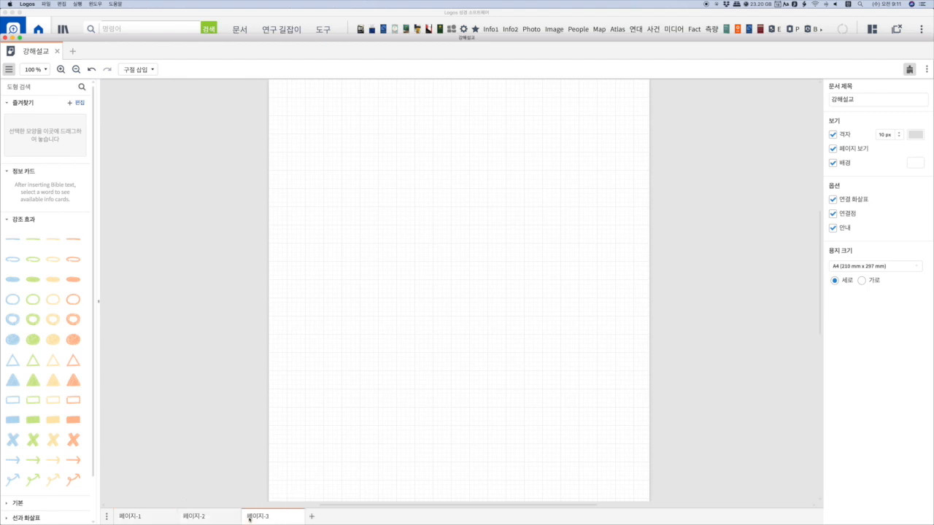
{"action": "left_click", "coordinate": [107, 517]}
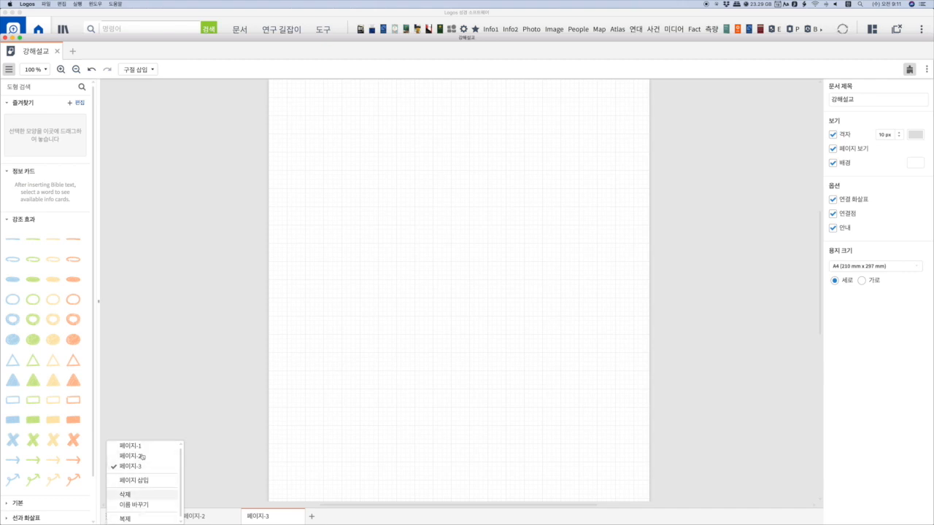
{"action": "left_click", "coordinate": [216, 412]}
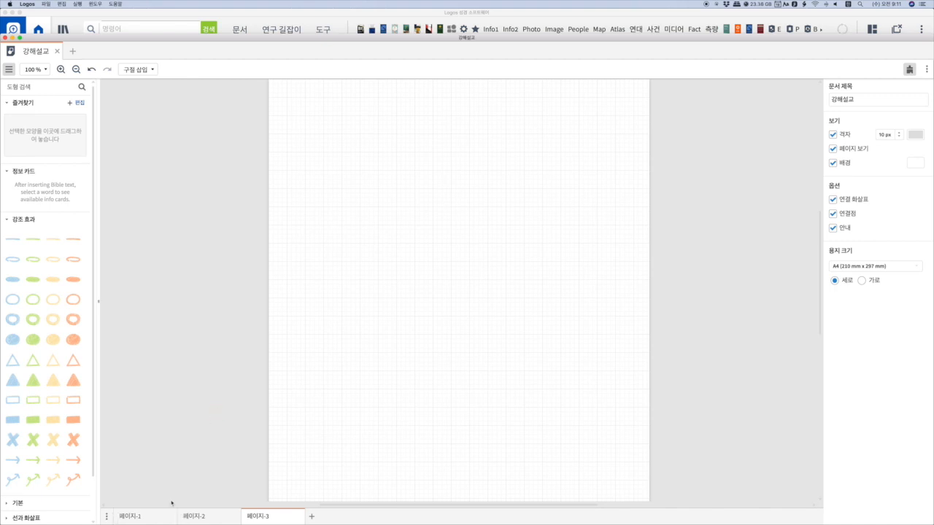
Rename the first page as 에베소서 1장
{"action": "left_click", "coordinate": [152, 519]}
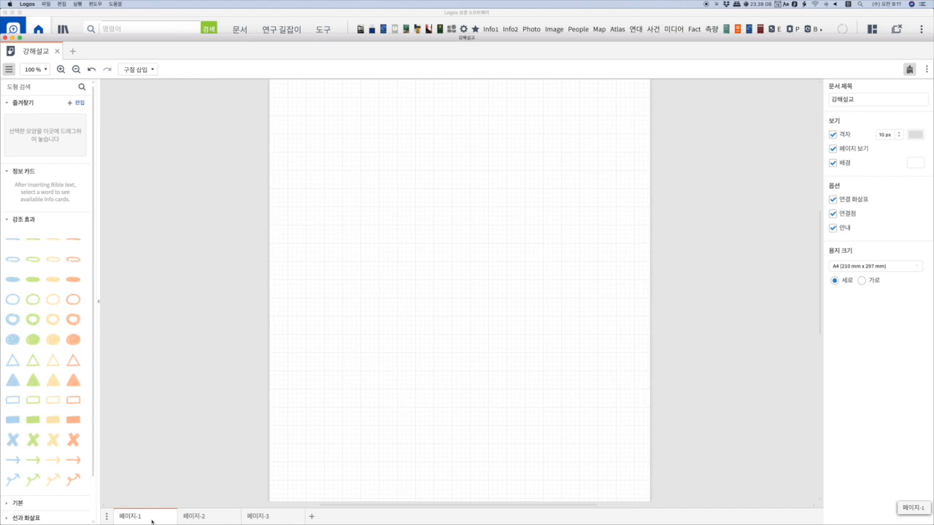
{"action": "right_click", "coordinate": [151, 520]}
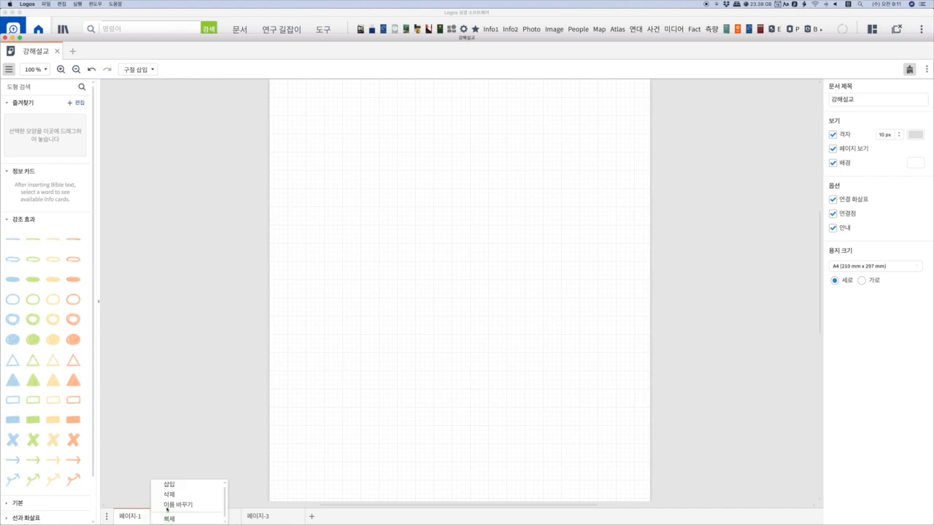
{"action": "left_click", "coordinate": [135, 495]}
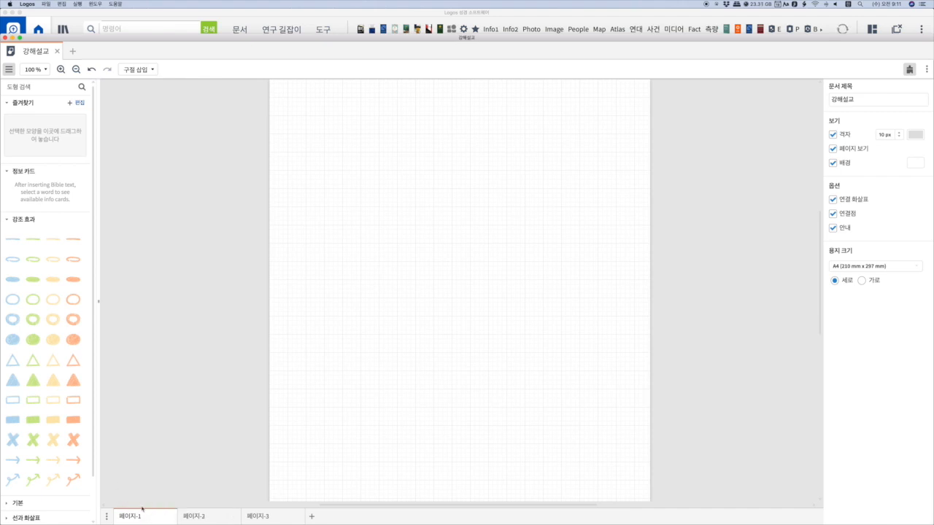
{"action": "double_click", "coordinate": [137, 516]}
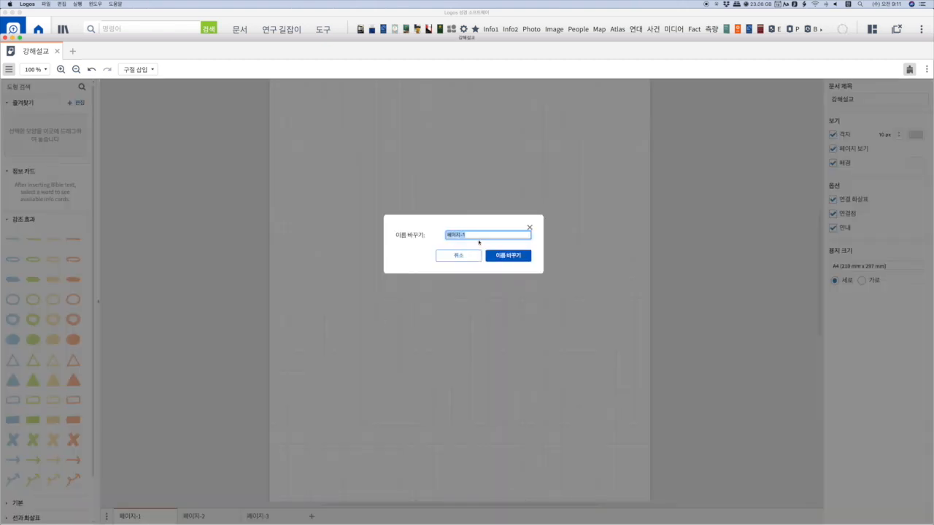
{"action": "key", "text": "BackSpace"}
{"action": "type", "text": "에베소서"}
{"action": "type", "text": " 1지"}
{"action": "left_click", "coordinate": [500, 256]}
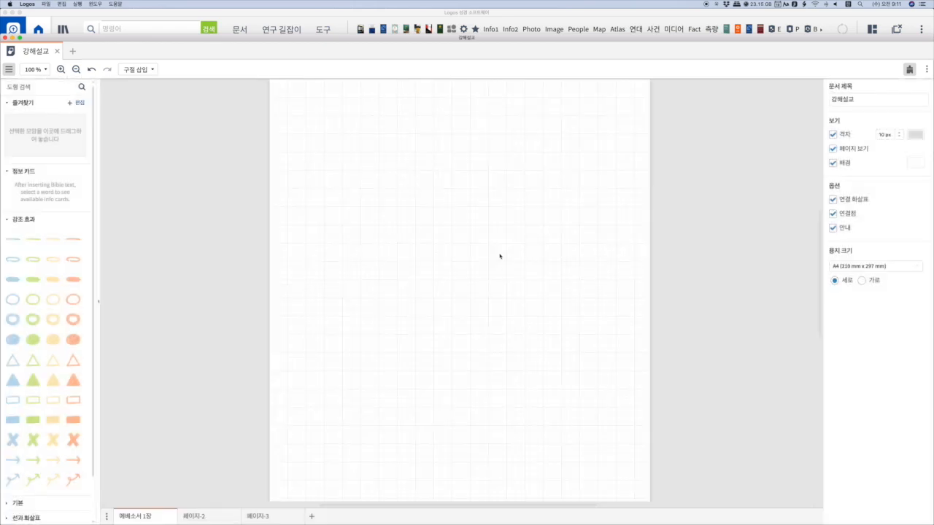
Rename the second page as 에베소서 2장 and return to the first page
{"action": "double_click", "coordinate": [215, 517]}
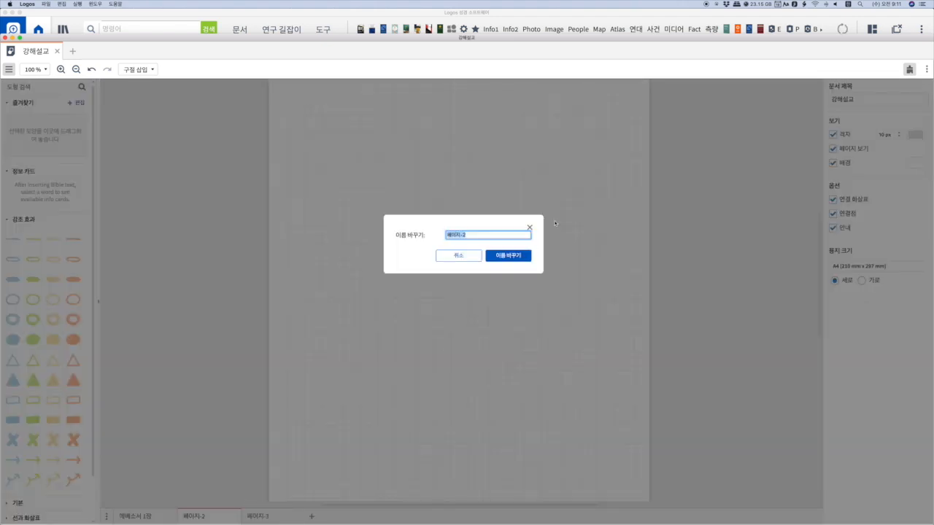
{"action": "type", "text": "창의ㅔ베"}
{"action": "key", "text": "BackSpace"}
{"action": "key", "text": "BackSpace"}
{"action": "key", "text": "BackSpace"}
{"action": "key", "text": "BackSpace"}
{"action": "type", "text": "ㅇㅔ베소서"}
{"action": "type", "text": " 2장"}
{"action": "left_click", "coordinate": [517, 257]}
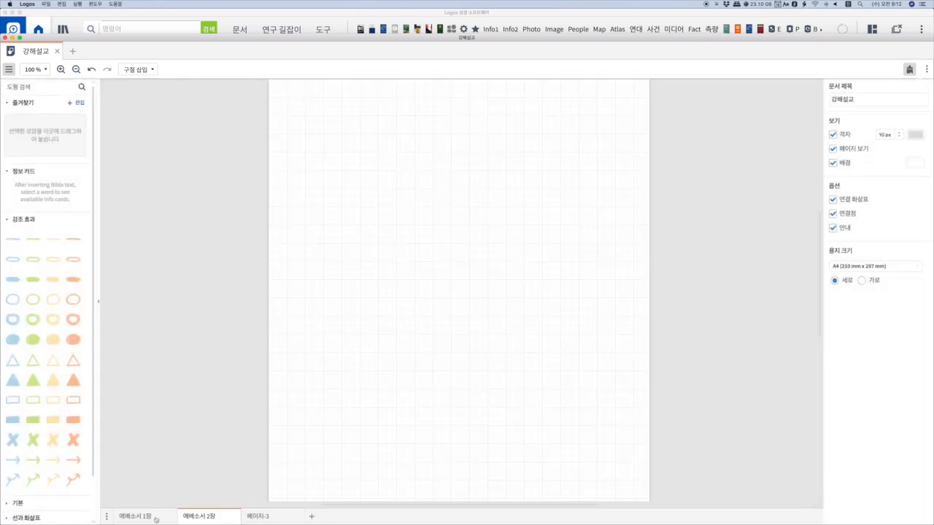
{"action": "left_click", "coordinate": [156, 520]}
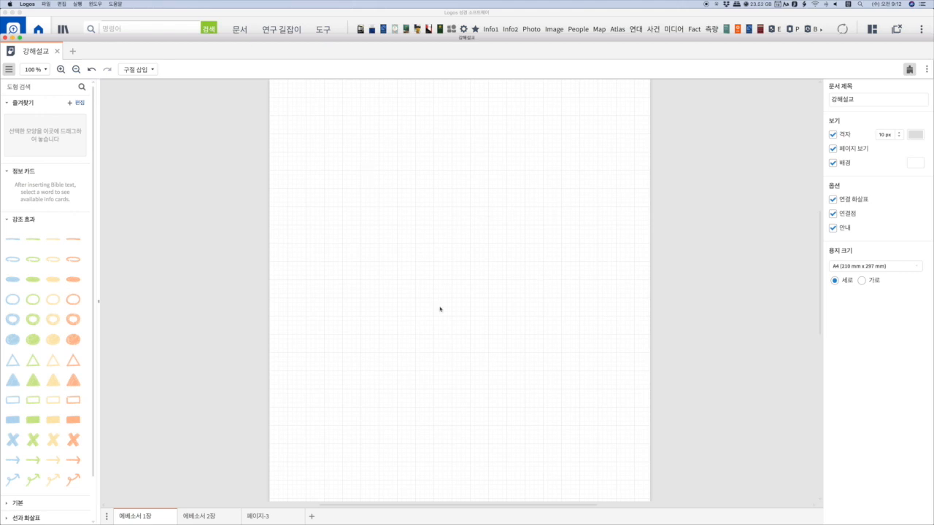
Search the shape library for "square", and clear the search
{"action": "left_click", "coordinate": [37, 86]}
{"action": "type", "text": "산각형"}
{"action": "key", "text": "BackSpace"}
{"action": "key", "text": "BackSpace"}
{"action": "key", "text": "BackSpace"}
{"action": "type", "text": "square"}
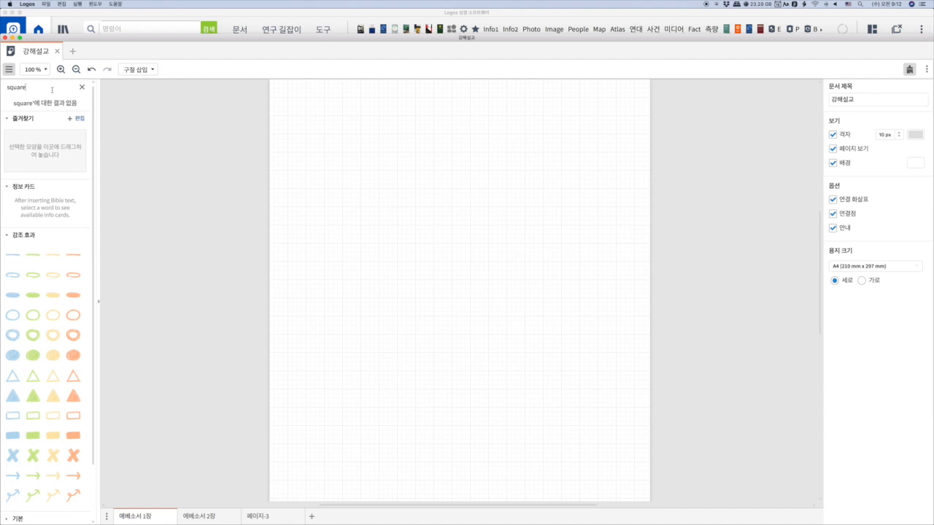
{"action": "key", "text": "BackSpace"}
{"action": "key", "text": "BackSpace"}
{"action": "key", "text": "BackSpace"}
{"action": "key", "text": "BackSpace"}
{"action": "key", "text": "BackSpace"}
Place a basic square on the upper part of the 에베소서 1장 page, with a basic circle directly below it
{"action": "scroll", "coordinate": [55, 408], "scroll_direction": "down", "scroll_amount": 2}
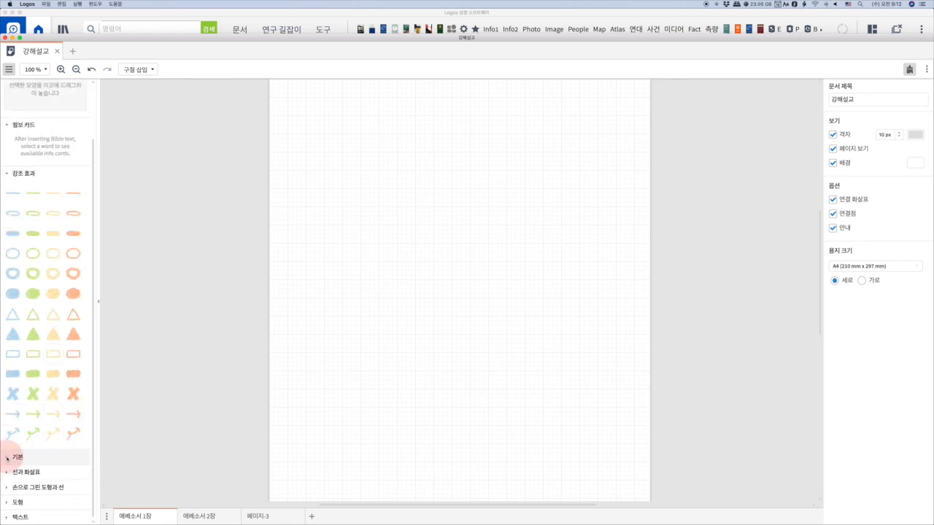
{"action": "left_click", "coordinate": [7, 458]}
{"action": "scroll", "coordinate": [36, 435], "scroll_direction": "down", "scroll_amount": 3}
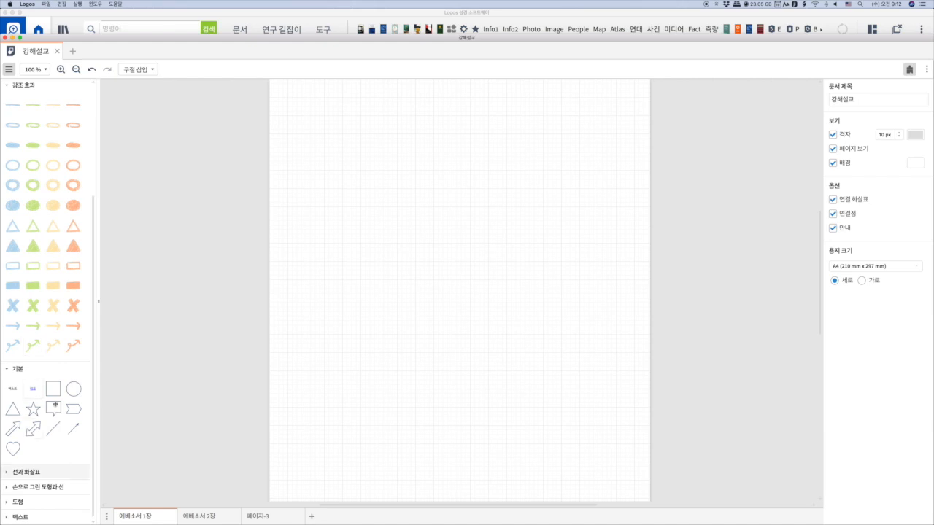
{"action": "mouse_move", "coordinate": [57, 402]}
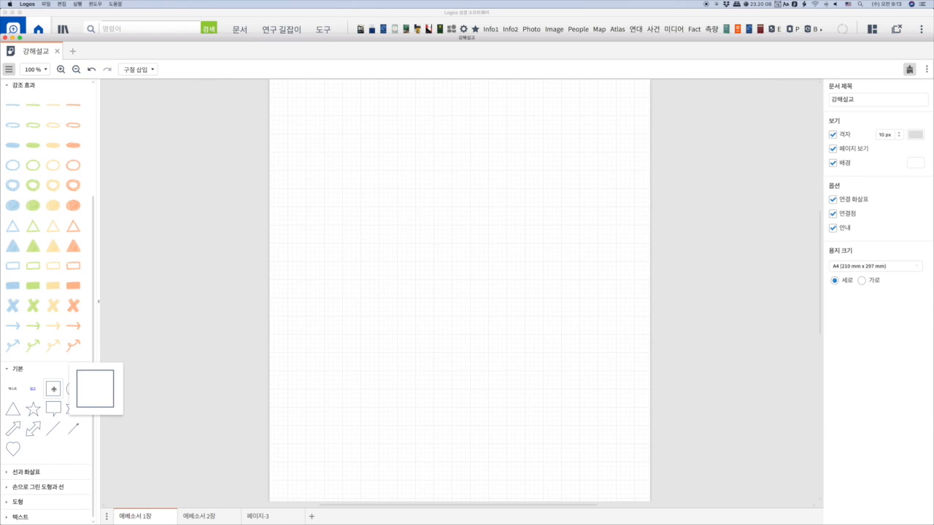
{"action": "left_click_drag", "start_coordinate": [53, 389], "coordinate": [347, 202]}
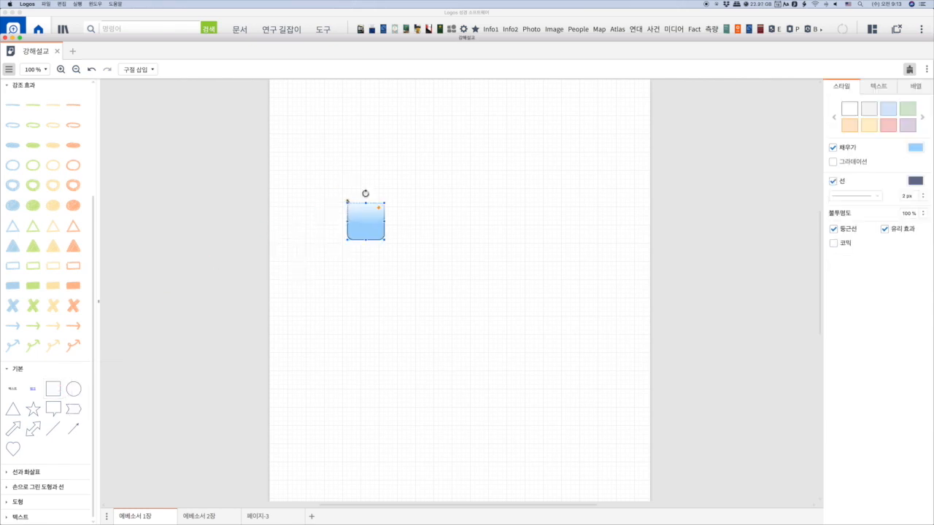
{"action": "left_click", "coordinate": [73, 388]}
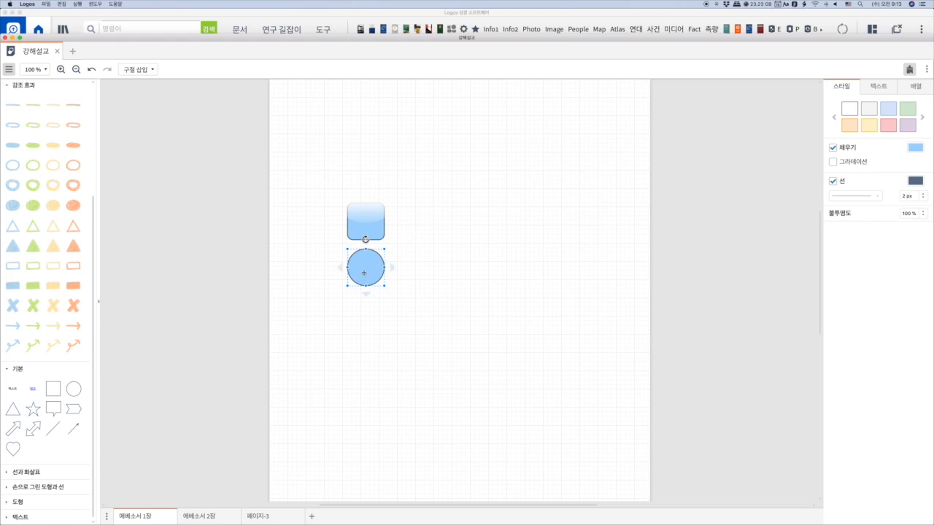
Label the blue circle below the square with the text 에베소서1장
{"action": "left_click", "coordinate": [365, 271]}
{"action": "left_click", "coordinate": [368, 269]}
{"action": "right_click", "coordinate": [368, 270]}
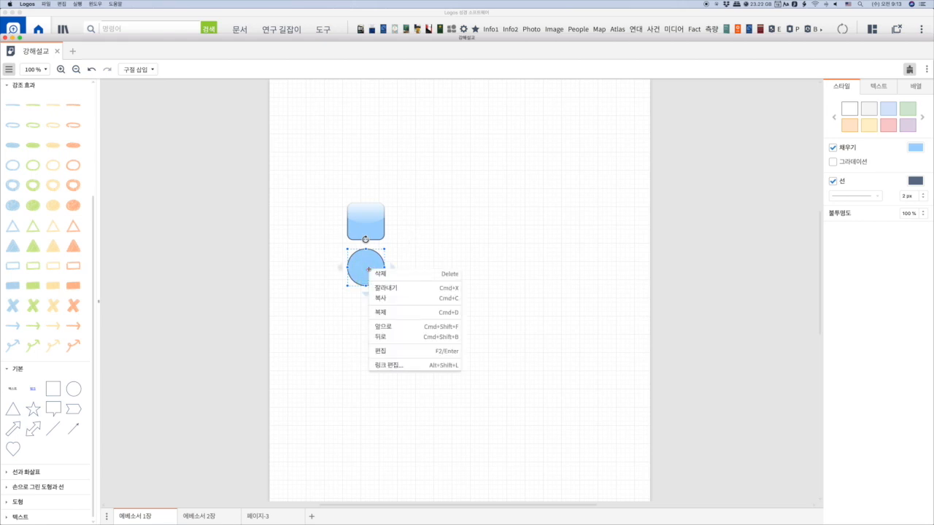
{"action": "left_click", "coordinate": [398, 351]}
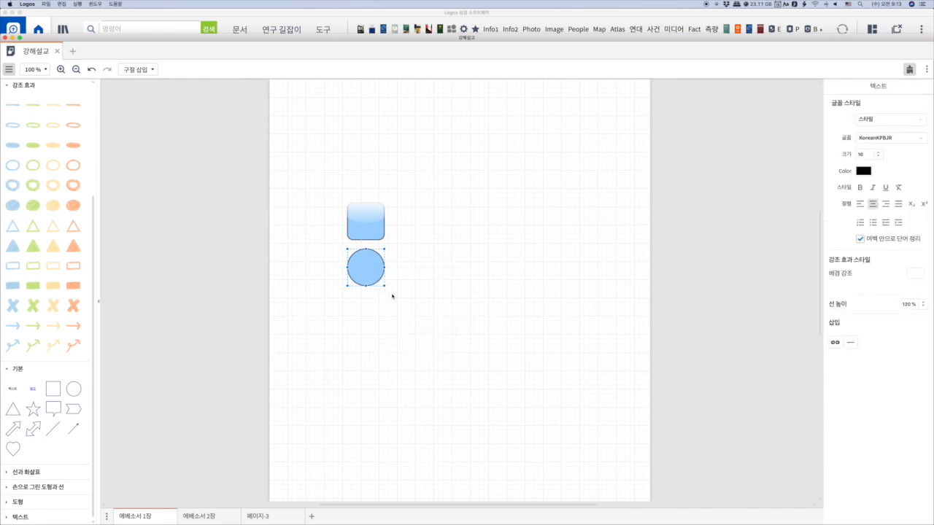
{"action": "type", "text": "dp"}
{"action": "key", "text": "BackSpace"}
{"action": "key", "text": "BackSpace"}
{"action": "key", "text": "ctrl+space"}
{"action": "type", "text": "ㅇㅔ베소서"}
{"action": "type", "text": " 1장"}
{"action": "left_click", "coordinate": [427, 272]}
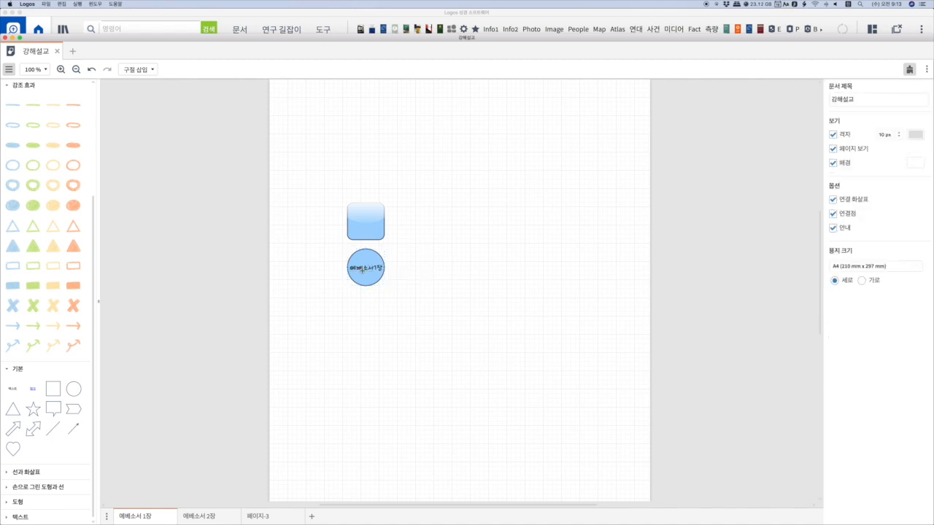
{"action": "left_click", "coordinate": [377, 267]}
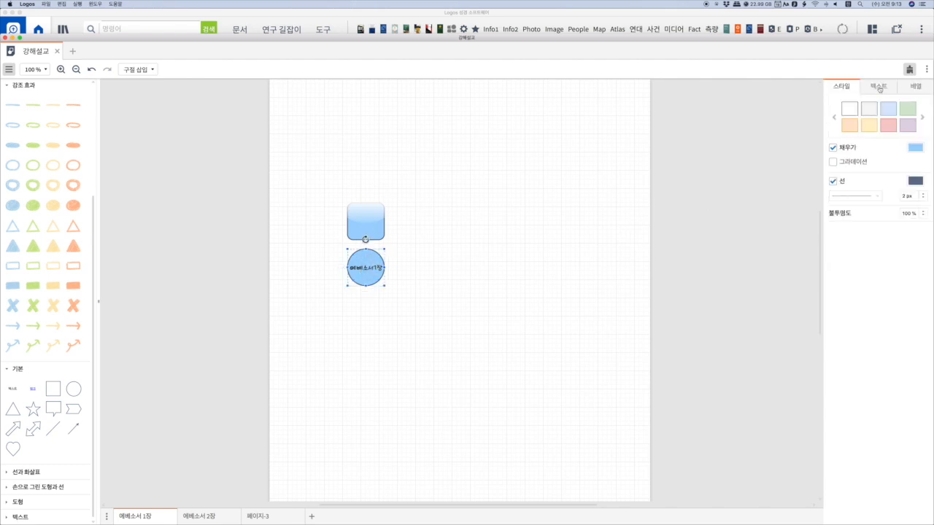
{"action": "left_click", "coordinate": [879, 88]}
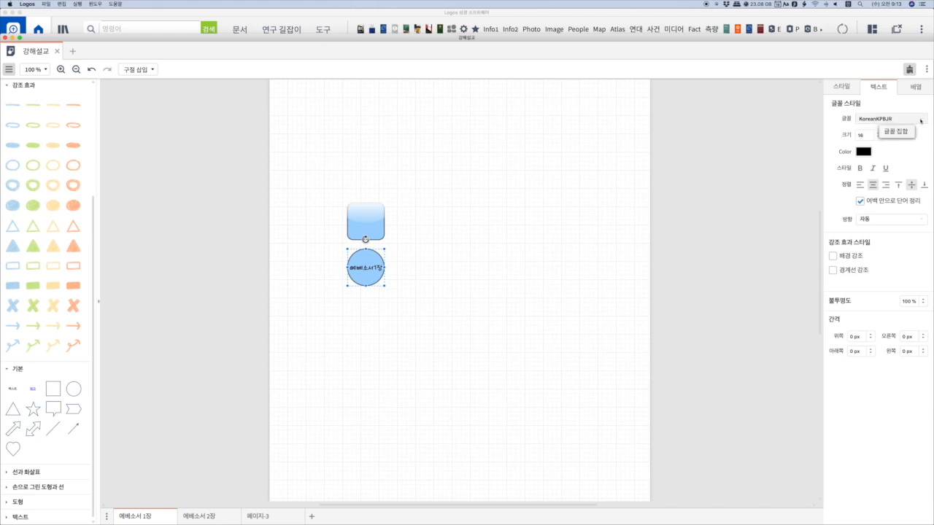
{"action": "left_click", "coordinate": [917, 120]}
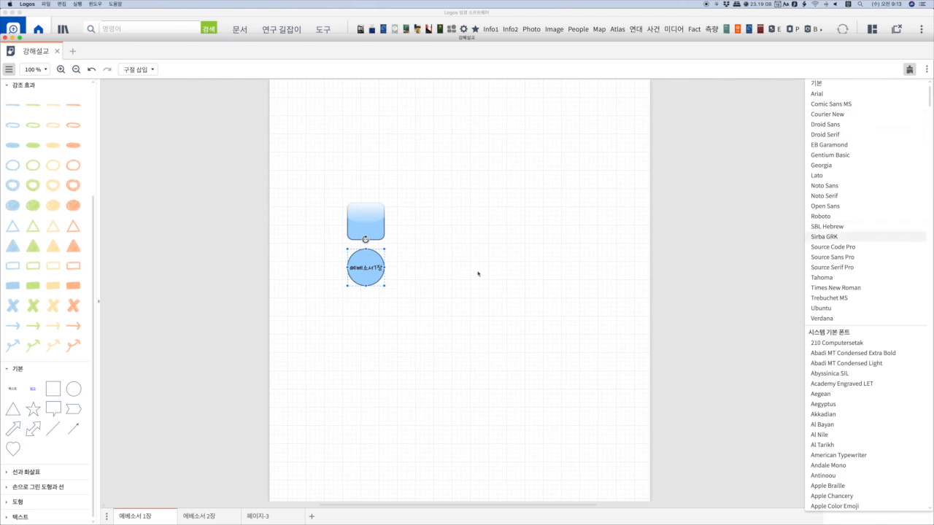
{"action": "left_click", "coordinate": [444, 257]}
{"action": "left_click", "coordinate": [450, 252]}
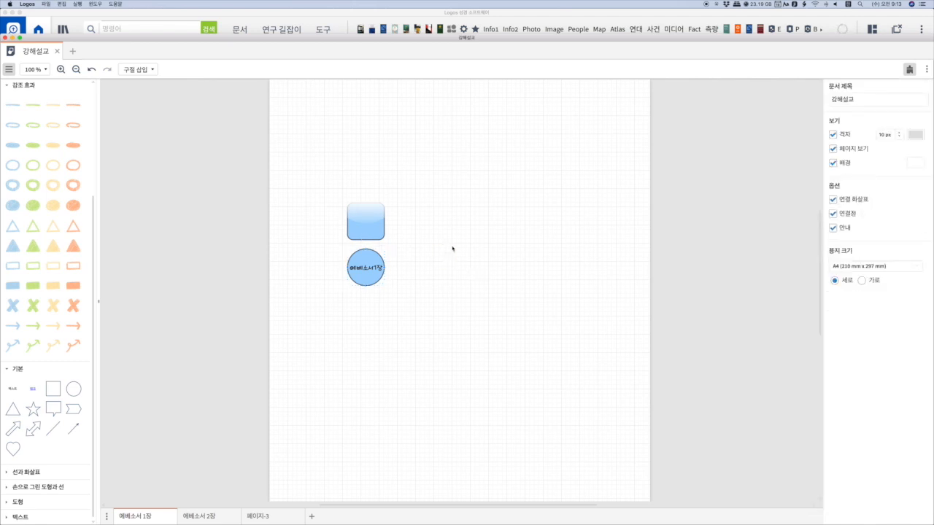
Enlarge the 에베소서1장 circle into a wide ellipse, extending its width more than its height
{"action": "left_click", "coordinate": [368, 269]}
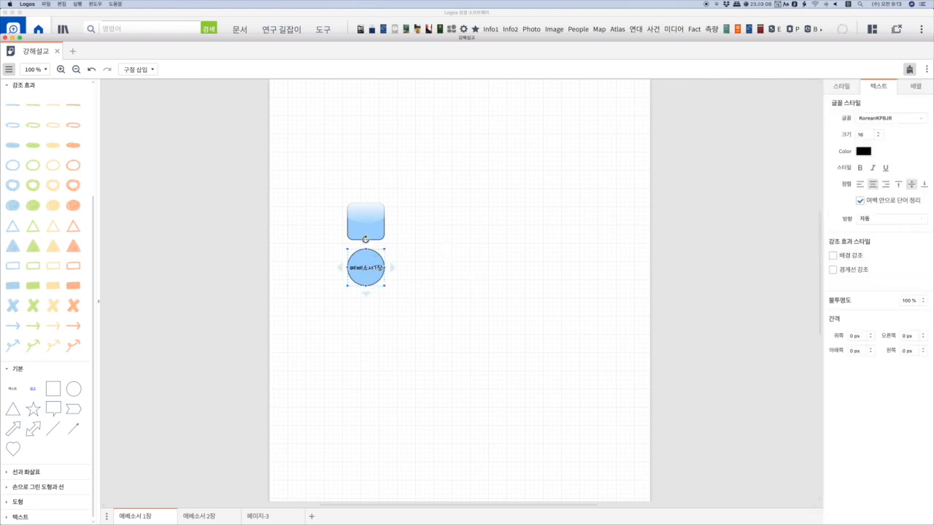
{"action": "mouse_move", "coordinate": [384, 268]}
{"action": "left_mouse_down"}
{"action": "mouse_move", "coordinate": [421, 267]}
{"action": "mouse_move", "coordinate": [383, 308]}
{"action": "left_mouse_up"}
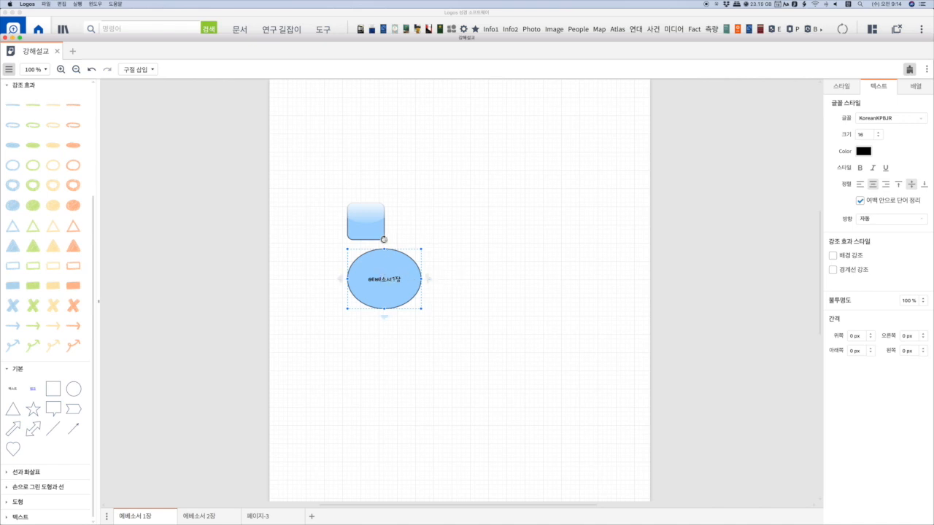
{"action": "left_click_drag", "start_coordinate": [384, 239], "coordinate": [406, 246]}
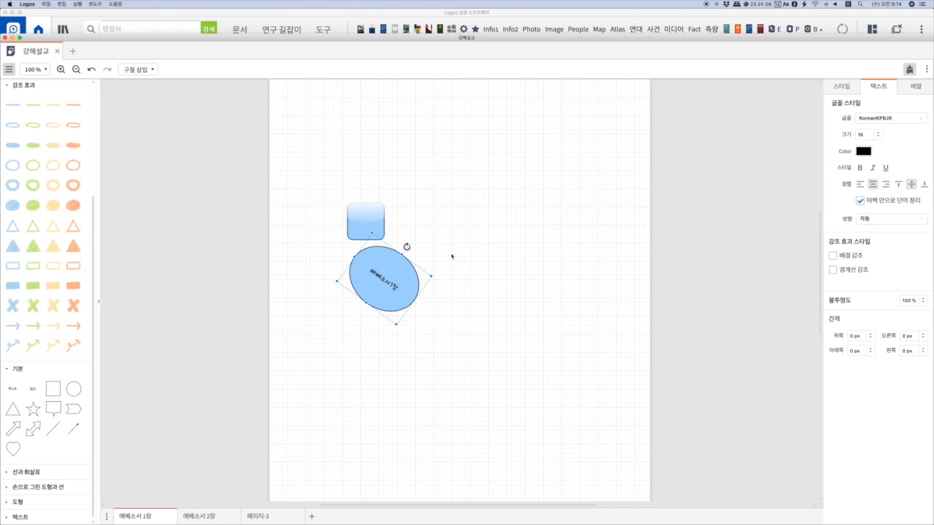
{"action": "key", "text": "super+z"}
{"action": "key", "text": "super+z"}
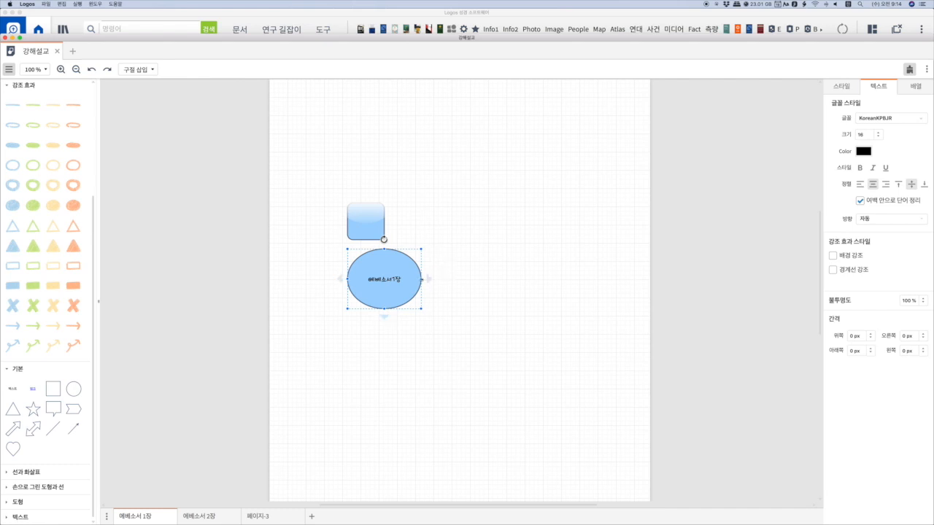
Narrow the 에베소서1장 ellipse to a nearly circular shape and draw a horizontal connector arrow from its right side
{"action": "left_click_drag", "start_coordinate": [422, 278], "coordinate": [403, 279]}
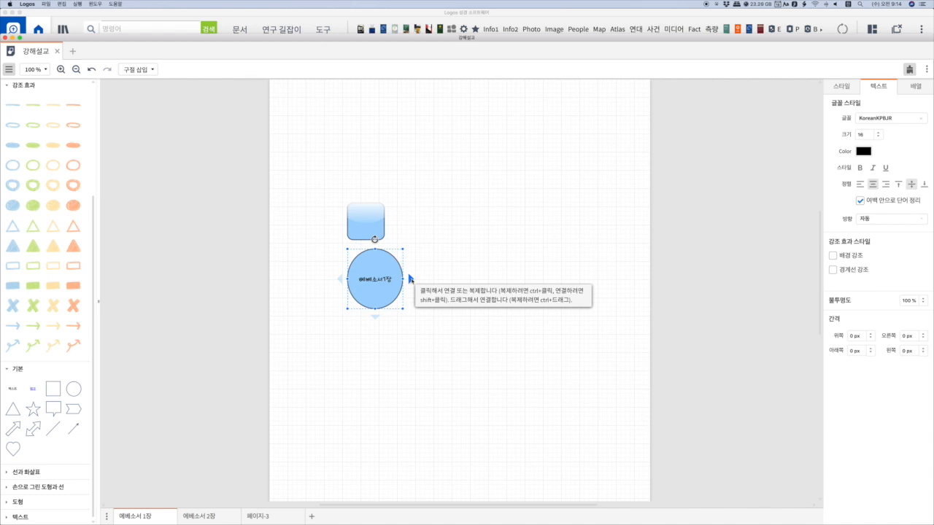
{"action": "left_click_drag", "start_coordinate": [411, 278], "coordinate": [467, 278]}
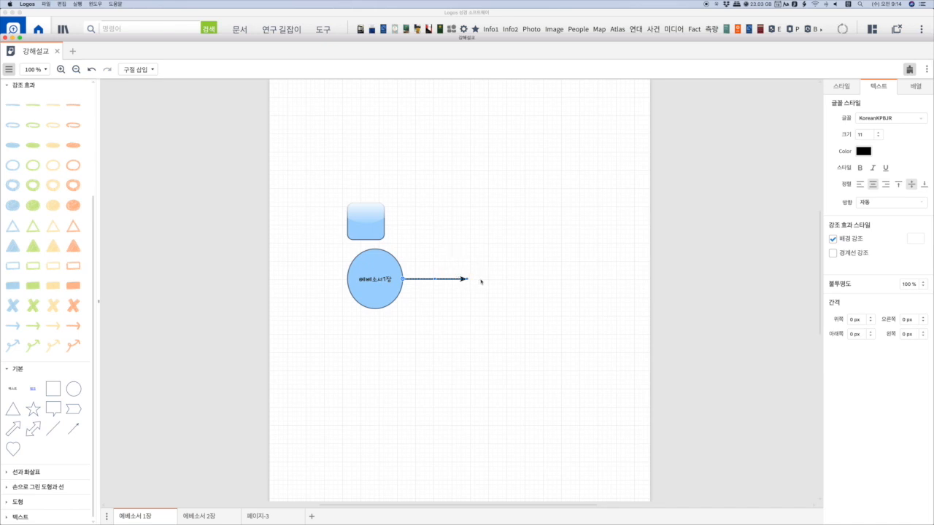
Move the blue square to the tip of the connector arrow and label it 에베소서2장
{"action": "left_click_drag", "start_coordinate": [375, 227], "coordinate": [489, 282]}
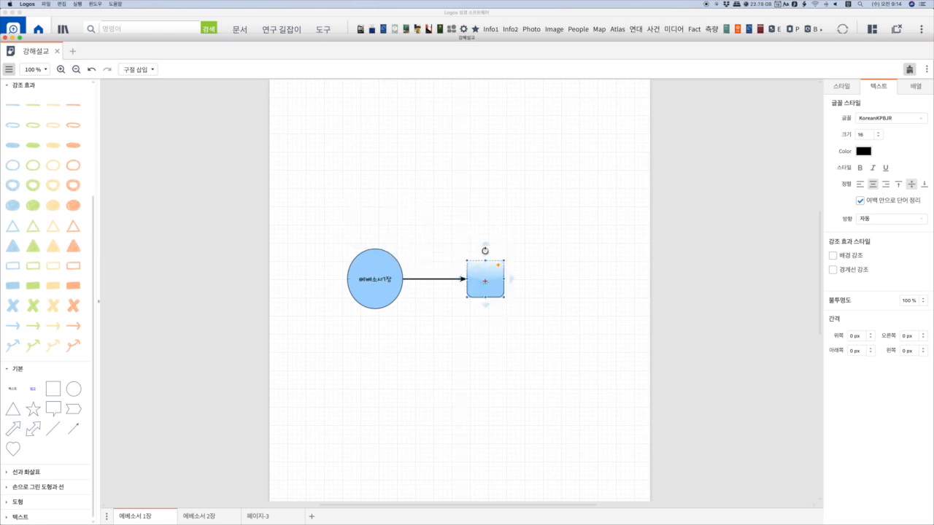
{"action": "right_click", "coordinate": [485, 282]}
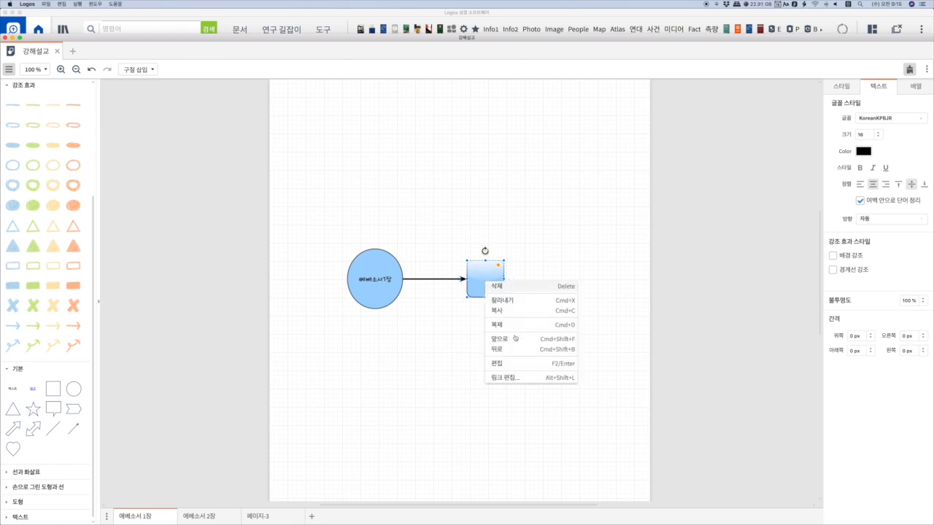
{"action": "left_click", "coordinate": [508, 365]}
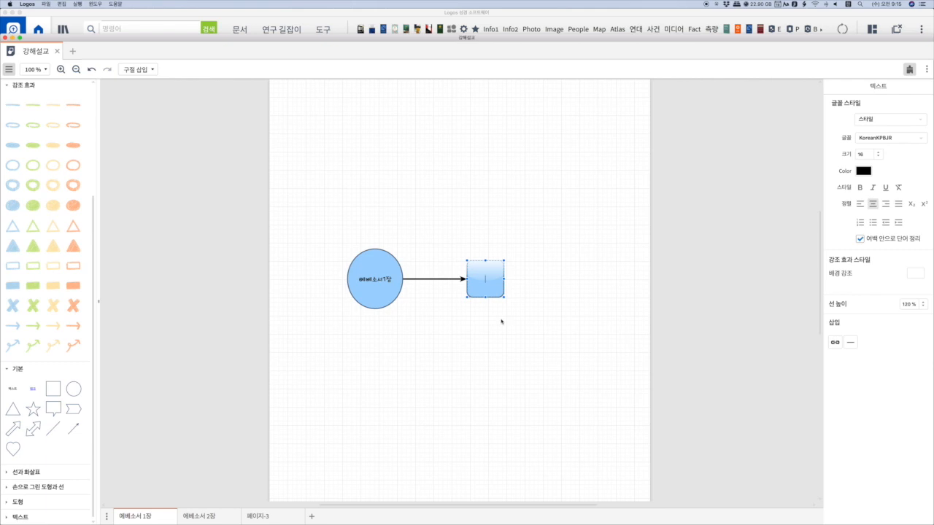
{"action": "type", "text": "에베소서2장"}
{"action": "left_click", "coordinate": [544, 277]}
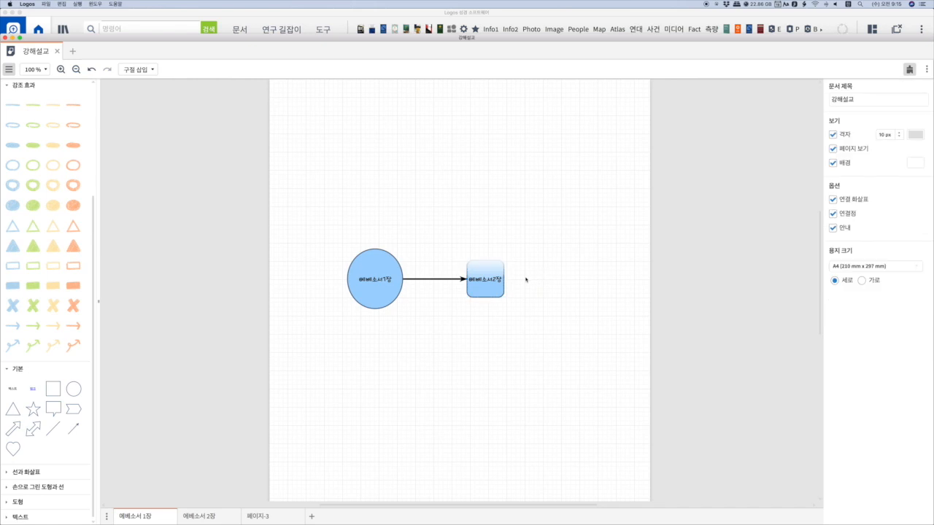
Move the 에베소서2장 square above the 에베소서1장 circle and add a connected copy of the circle below the original
{"action": "left_click_drag", "start_coordinate": [493, 278], "coordinate": [407, 210]}
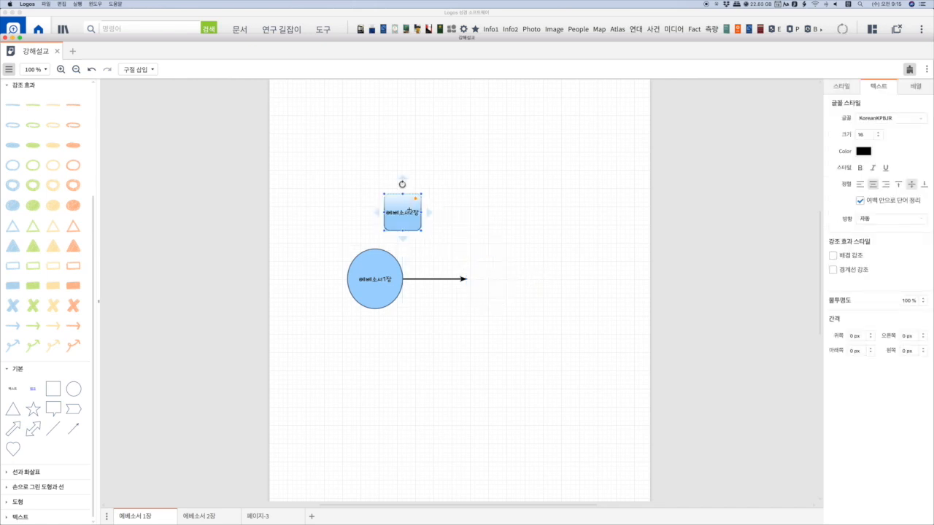
{"action": "left_click", "coordinate": [377, 287]}
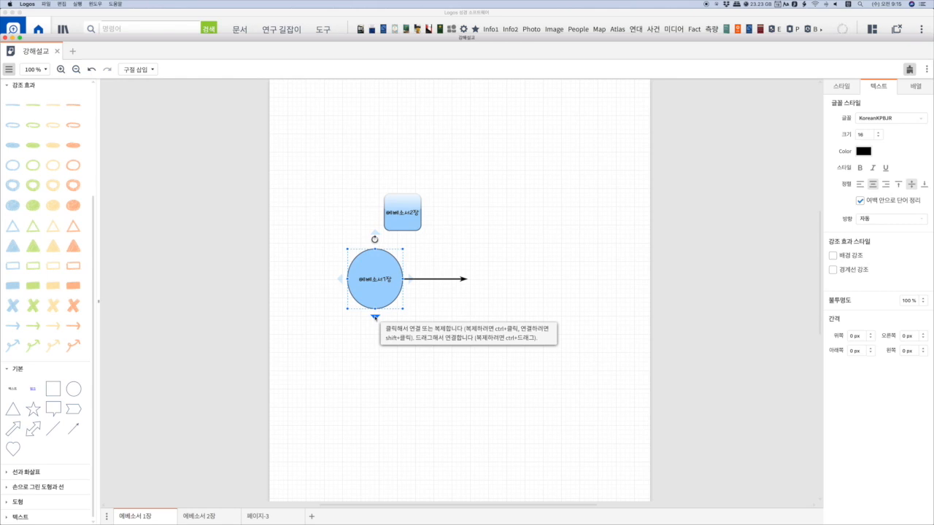
{"action": "left_click_drag", "start_coordinate": [374, 317], "coordinate": [375, 406]}
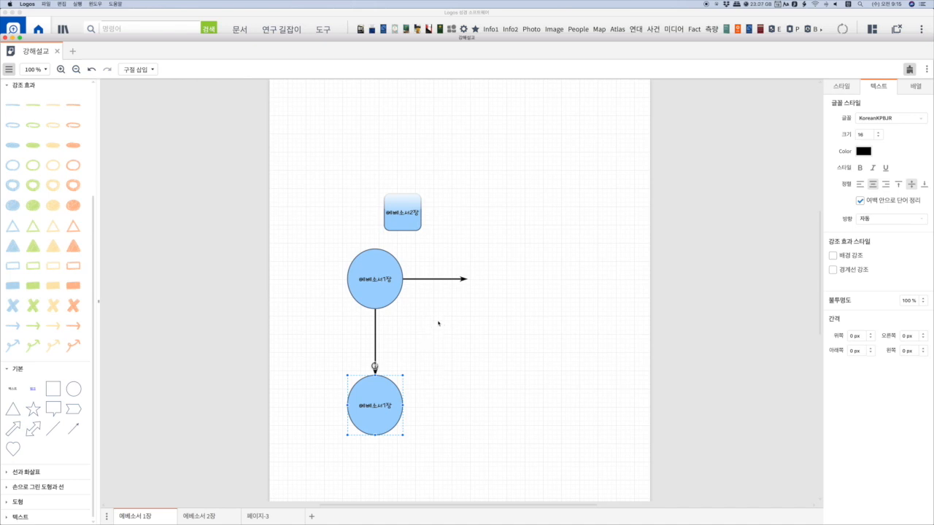
Draw a connector arrow from the left side of the original 에베소서1장 circle and add a connected copy above it
{"action": "left_click", "coordinate": [388, 287]}
{"action": "left_click_drag", "start_coordinate": [340, 278], "coordinate": [307, 278]}
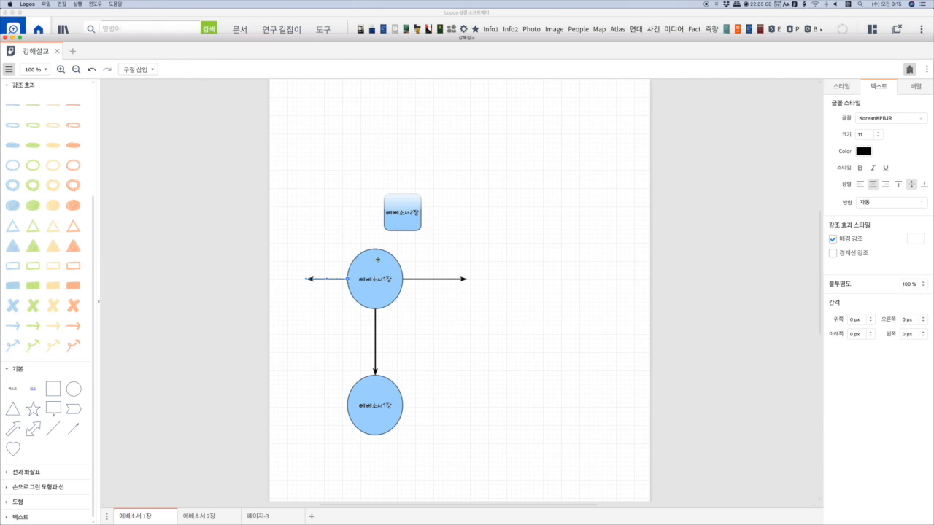
{"action": "mouse_move", "coordinate": [376, 262]}
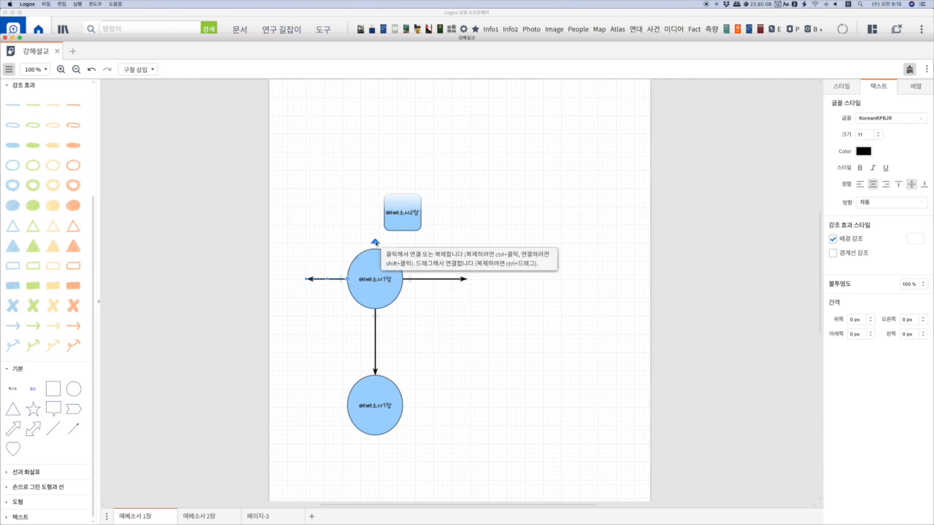
{"action": "left_click_drag", "start_coordinate": [375, 242], "coordinate": [379, 169]}
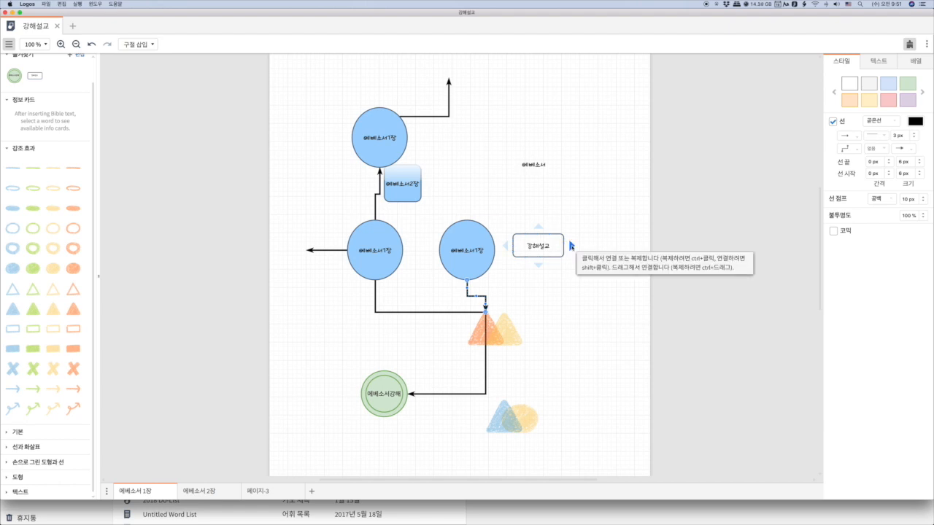
Add a connected copy of the 강해설교 box to its right, with two unconnected copies stacked below that copy
{"action": "left_click_drag", "start_coordinate": [571, 247], "coordinate": [612, 245]}
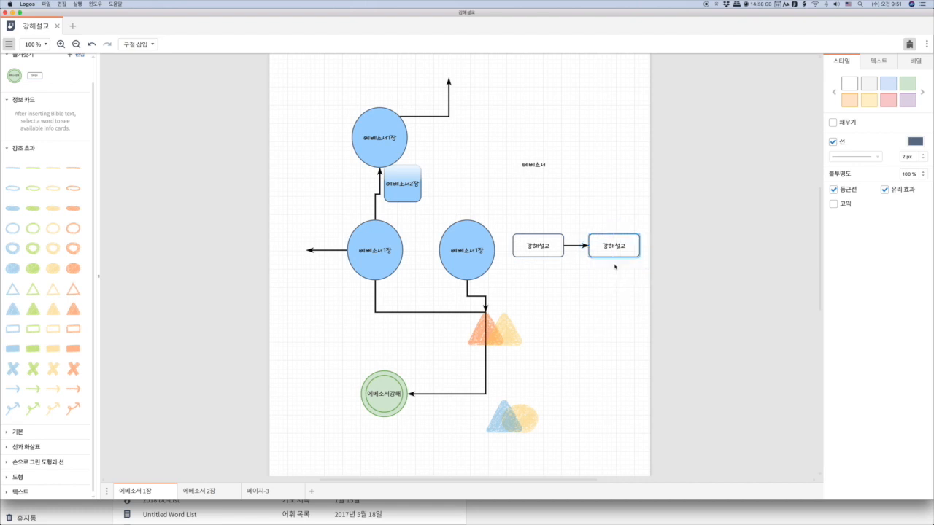
{"action": "left_click", "coordinate": [615, 267]}
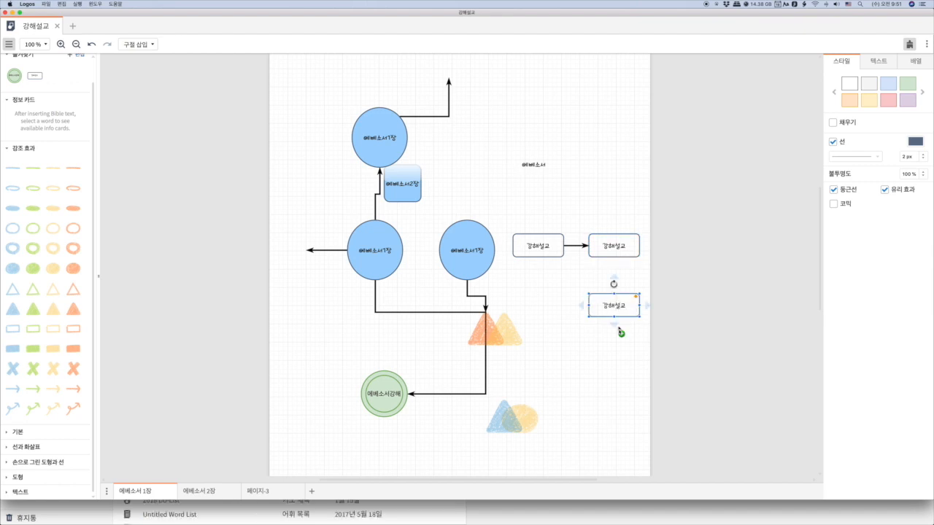
{"action": "mouse_move", "coordinate": [615, 310]}
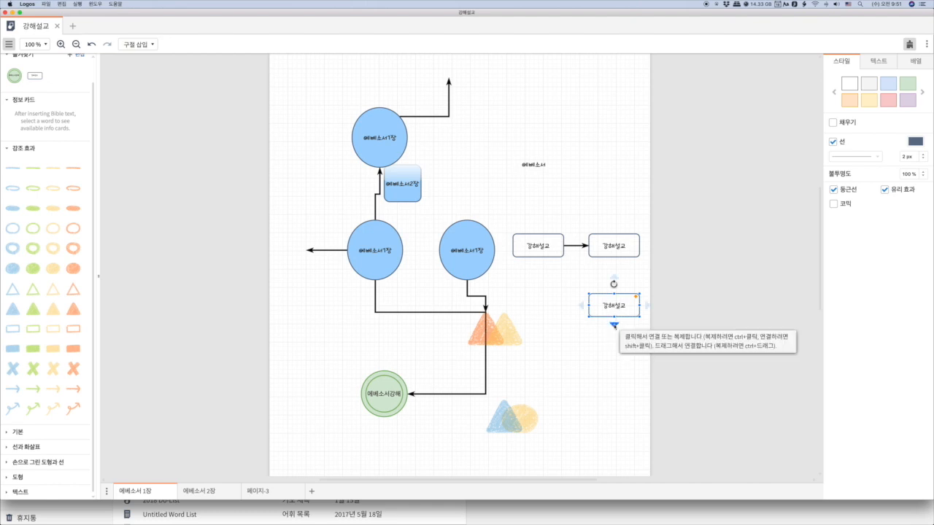
{"action": "left_click", "coordinate": [614, 325], "text": "ctrl"}
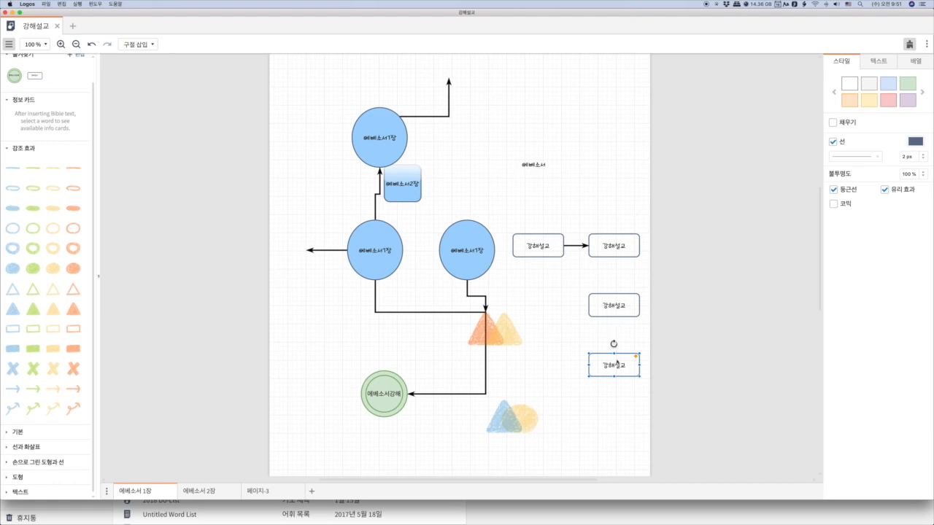
Duplicate the lowest 강해설교 box and place the copy directly below it, aligned with the column
{"action": "right_click", "coordinate": [614, 363]}
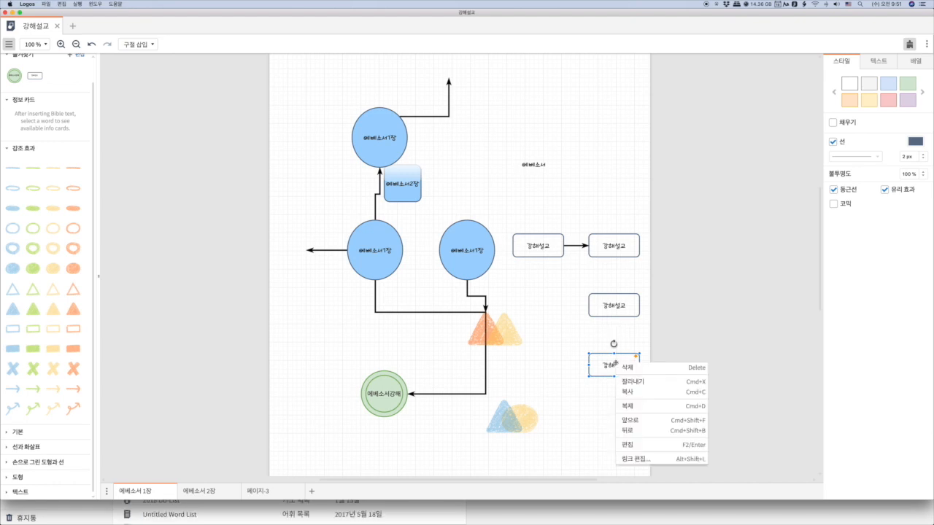
{"action": "left_click", "coordinate": [634, 407]}
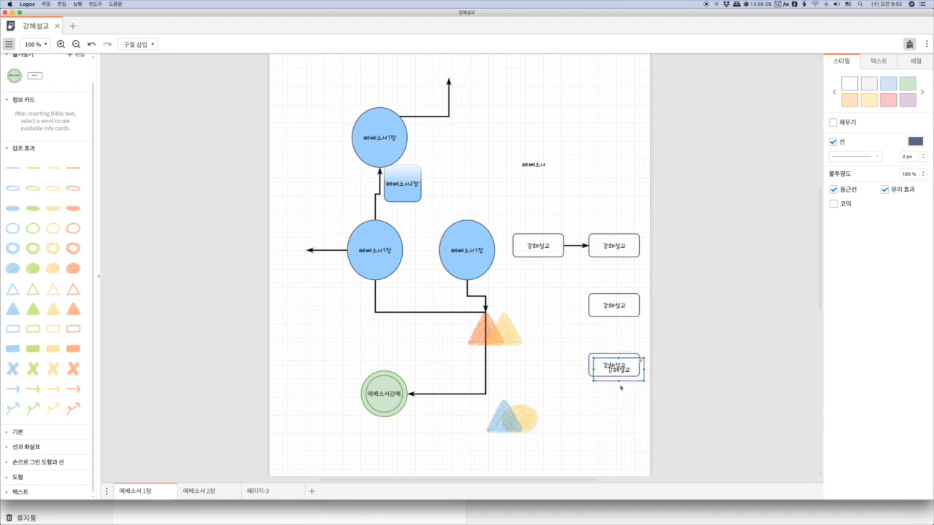
{"action": "left_click_drag", "start_coordinate": [619, 372], "coordinate": [615, 420]}
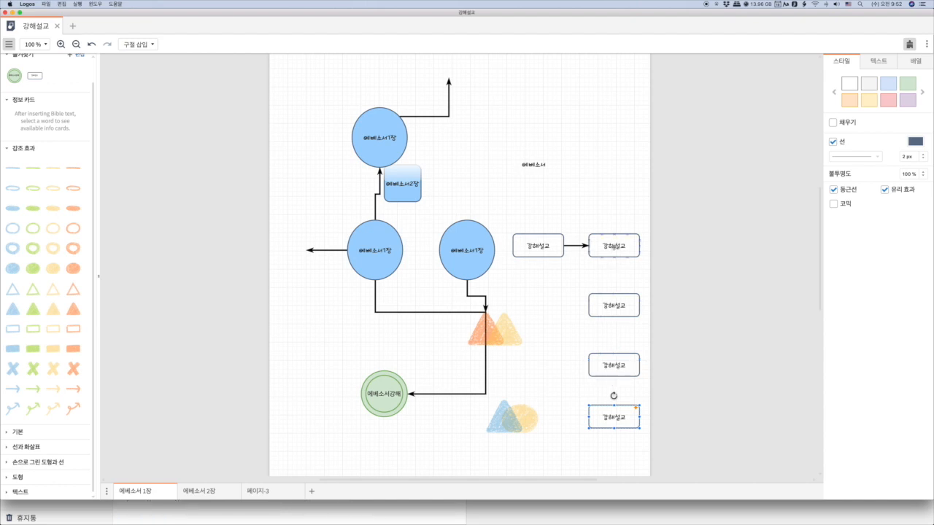
Connect the top 강해설교 box in the column to the one below, and draw an arrow leftward from that lower box
{"action": "left_click", "coordinate": [614, 247]}
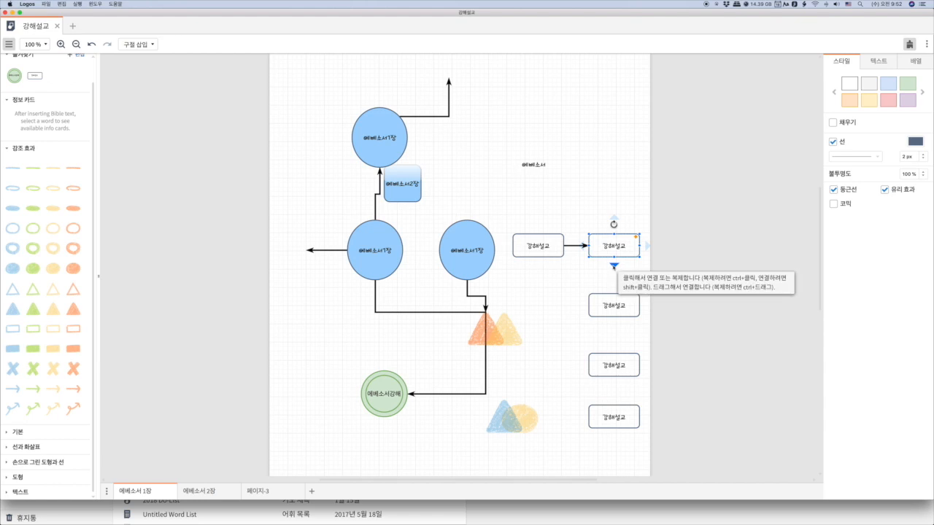
{"action": "left_click", "coordinate": [614, 267]}
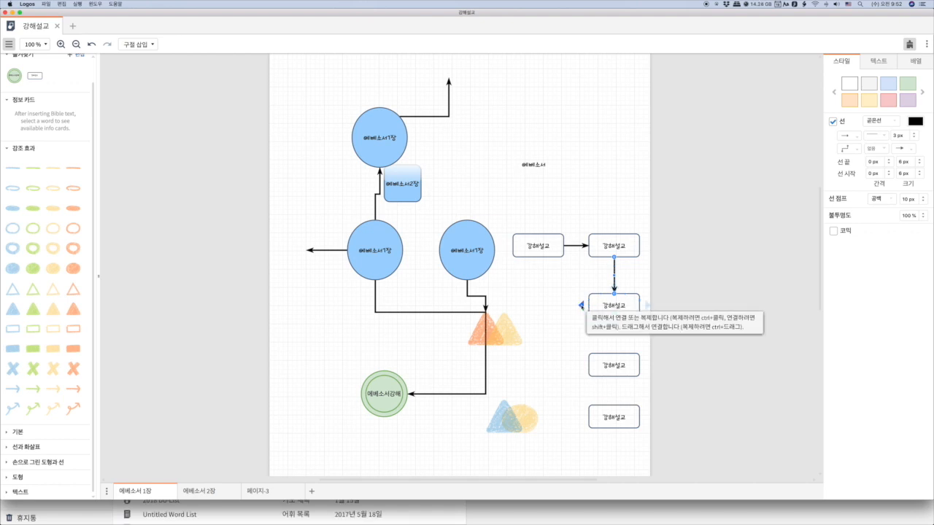
{"action": "left_click_drag", "start_coordinate": [581, 305], "coordinate": [553, 310]}
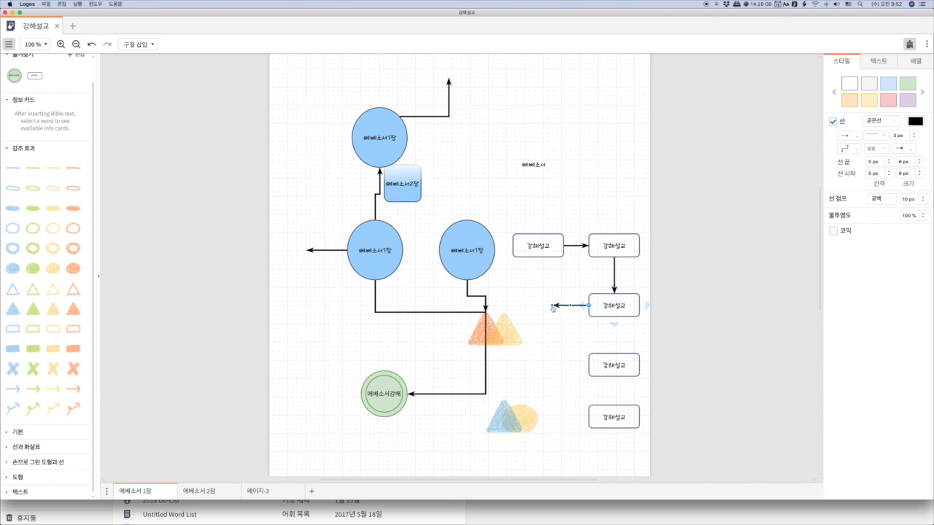
{"action": "left_click", "coordinate": [615, 324]}
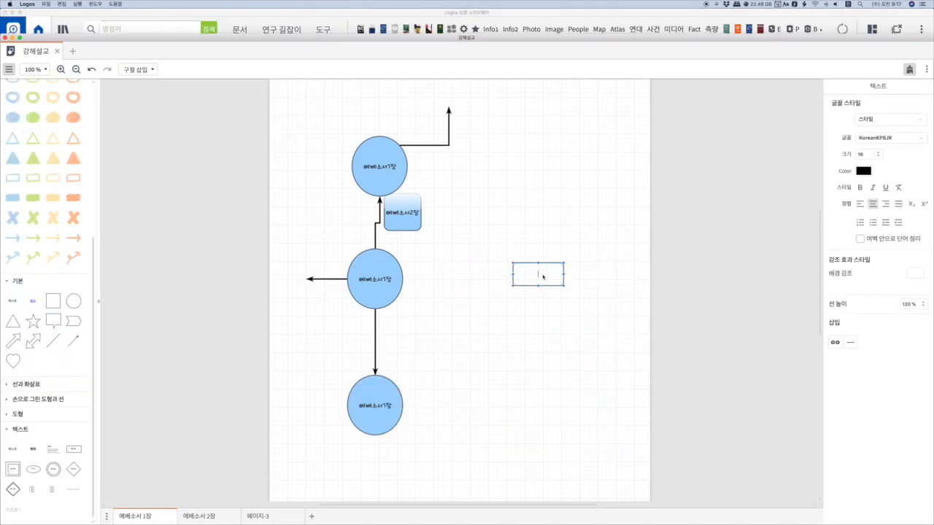
Label the empty rounded text box to the right of the circles as 강해설교
{"action": "type", "text": "강해설교"}
{"action": "left_click", "coordinate": [536, 298]}
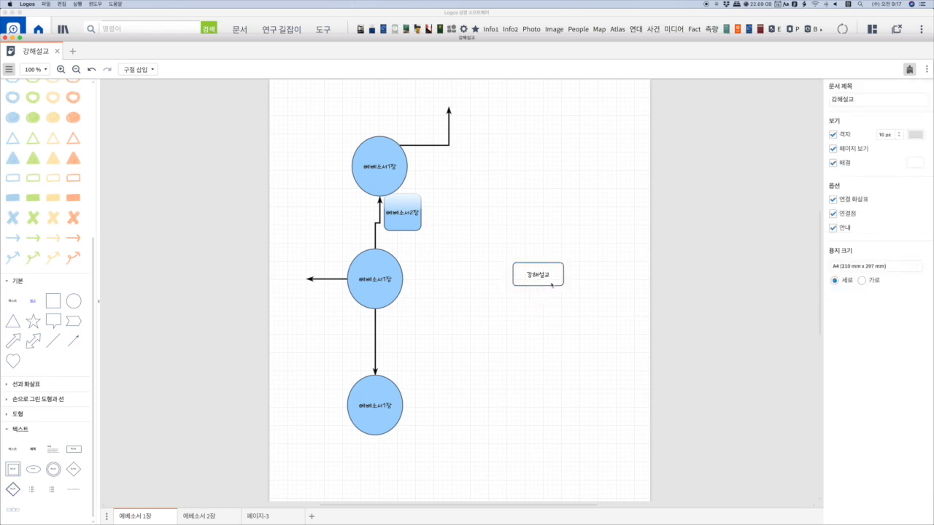
Add a free text item reading 에베소서 above the 강해설교 box
{"action": "double_click", "coordinate": [517, 185]}
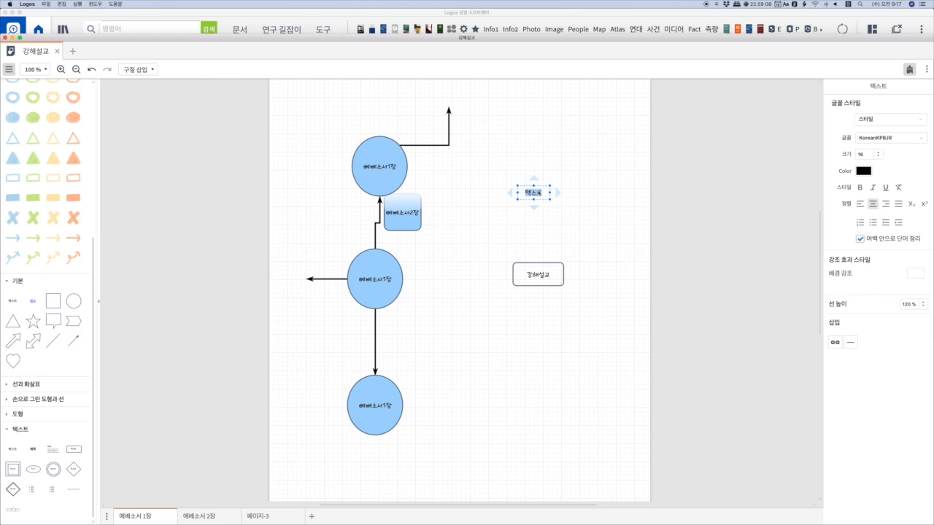
{"action": "type", "text": "교에베소"}
{"action": "key", "text": "BackSpace"}
{"action": "key", "text": "BackSpace"}
{"action": "key", "text": "BackSpace"}
{"action": "type", "text": "에베소서"}
{"action": "left_click", "coordinate": [557, 218]}
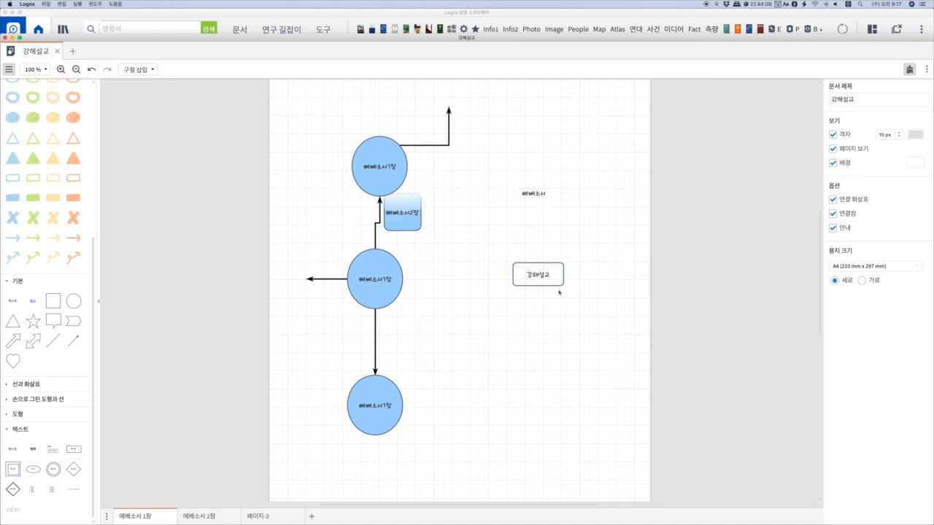
Insert a filled orange triangle, a yellow triangle and a yellow ellipse from the highlight shapes, and place them below the 강해설교 box
{"action": "left_click", "coordinate": [74, 158]}
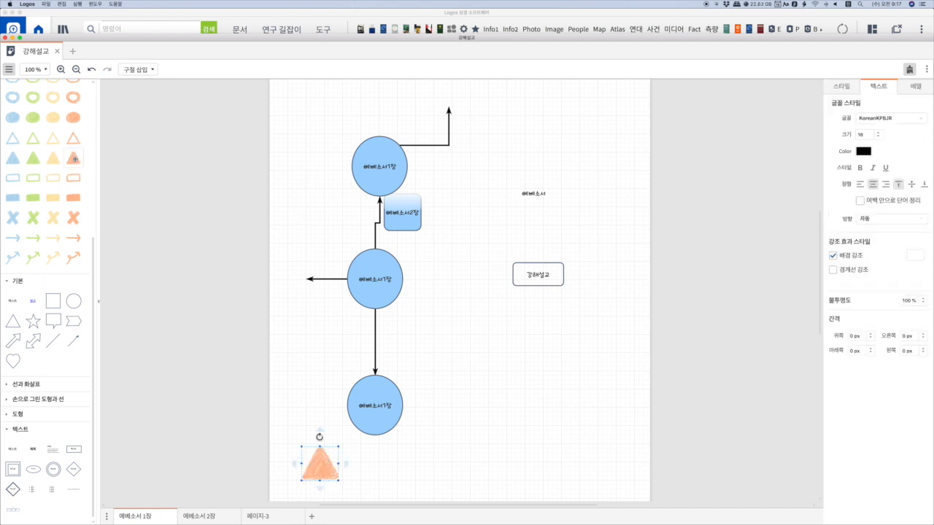
{"action": "left_click", "coordinate": [53, 159]}
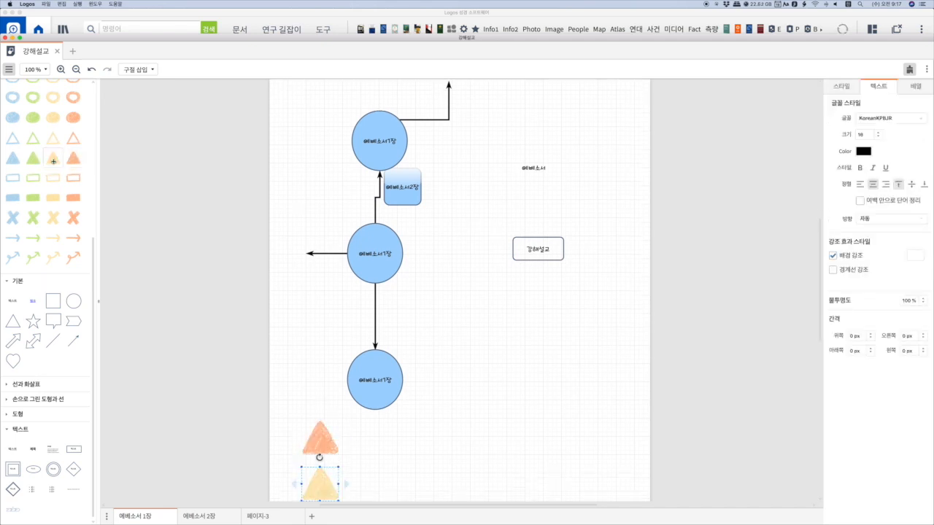
{"action": "left_click", "coordinate": [53, 117]}
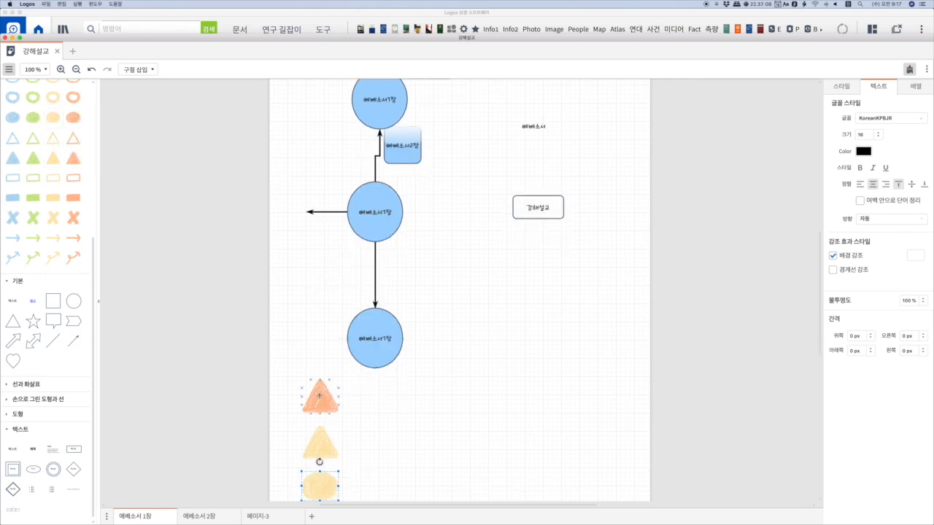
{"action": "left_click_drag", "start_coordinate": [320, 396], "coordinate": [483, 285]}
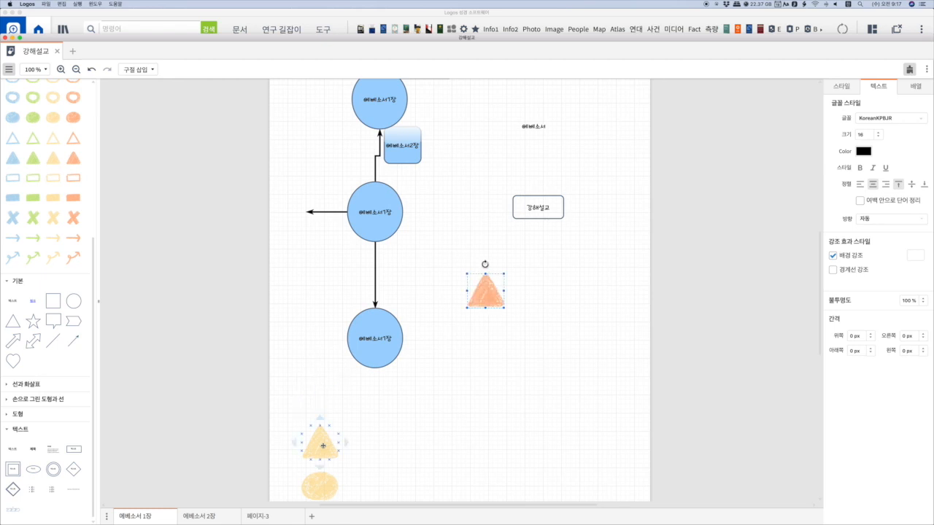
{"action": "left_click_drag", "start_coordinate": [323, 446], "coordinate": [481, 344]}
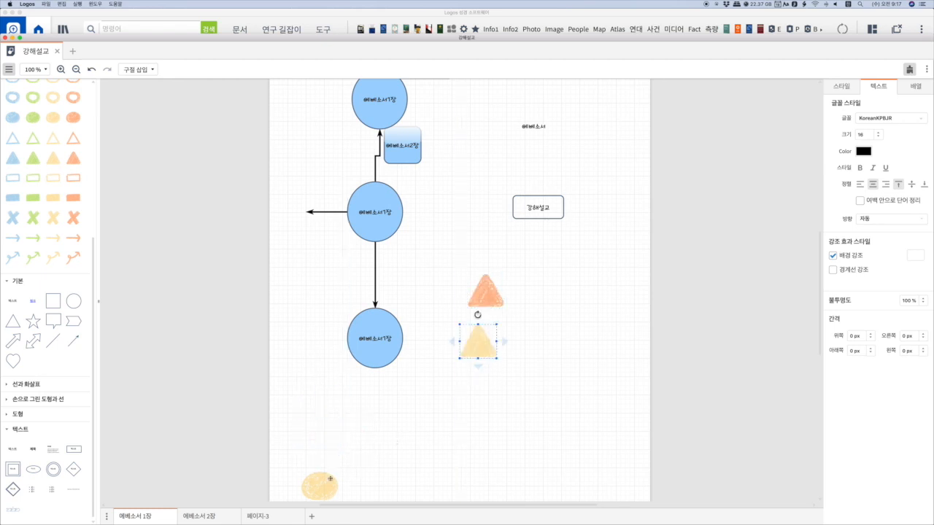
{"action": "left_click_drag", "start_coordinate": [318, 485], "coordinate": [539, 377]}
{"action": "left_click", "coordinate": [567, 349]}
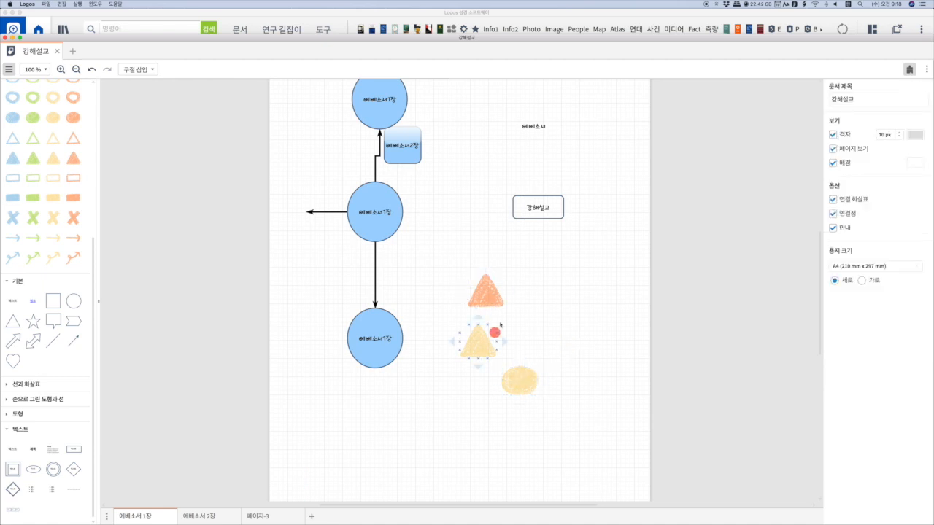
Overlap the yellow triangle with the orange one, and place a filled blue triangle partly over the yellow ellipse
{"action": "left_click_drag", "start_coordinate": [495, 329], "coordinate": [505, 296]}
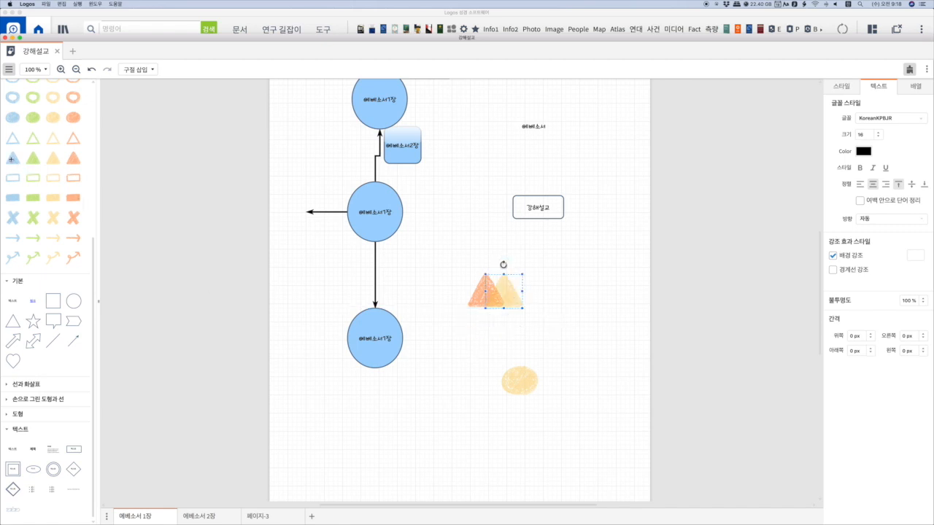
{"action": "mouse_move", "coordinate": [12, 158]}
{"action": "left_mouse_down"}
{"action": "mouse_move", "coordinate": [321, 423]}
{"action": "mouse_move", "coordinate": [500, 376]}
{"action": "left_mouse_up"}
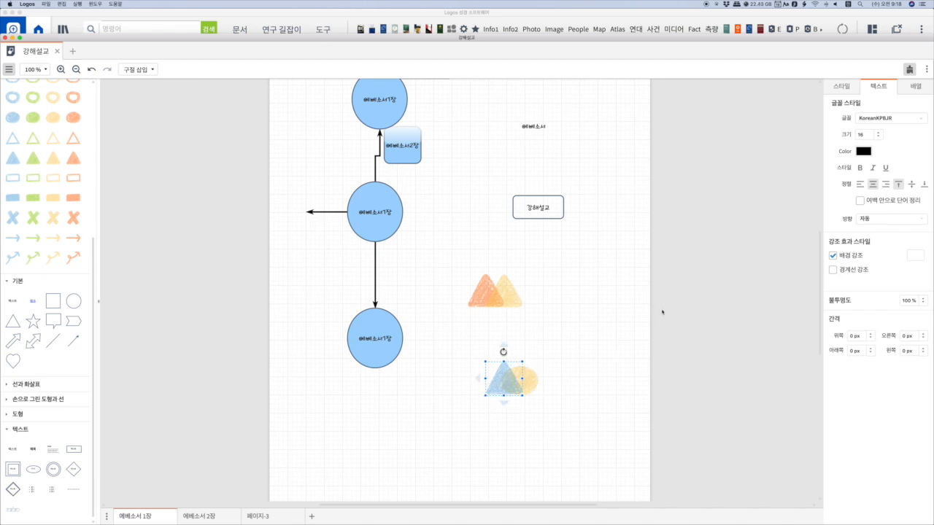
Send the blue triangle behind the yellow ellipse, and bring it to the front again
{"action": "left_click", "coordinate": [911, 92]}
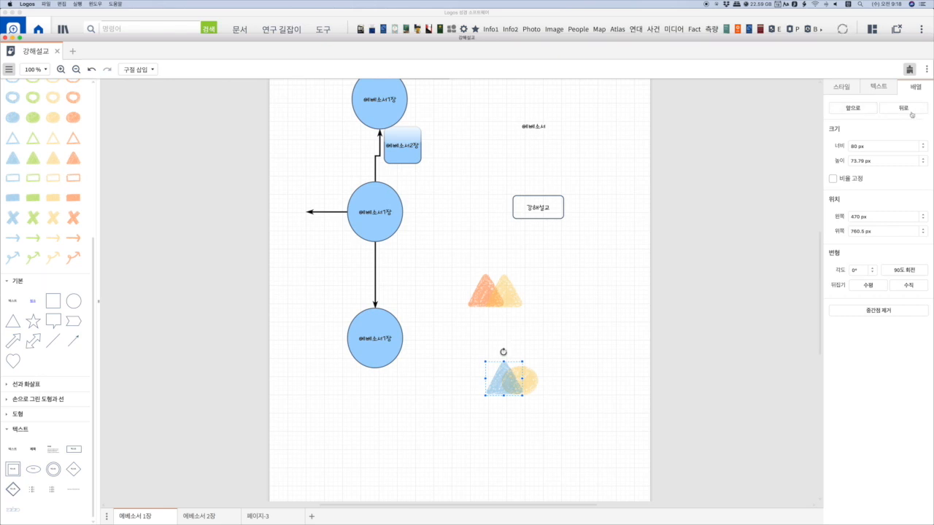
{"action": "left_click", "coordinate": [910, 110]}
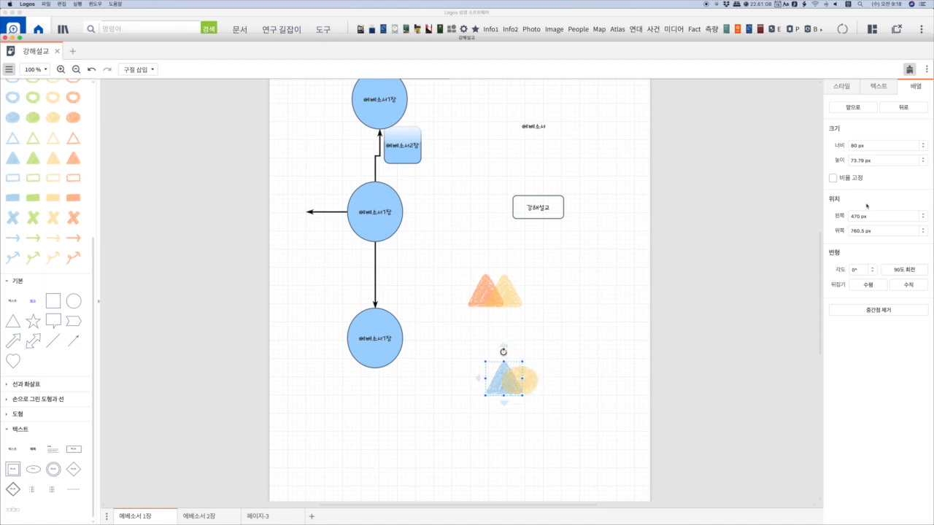
{"action": "left_click", "coordinate": [853, 108]}
Delete the lowest 에베소서1장 circle, keeping the arrow that points to it
{"action": "left_click", "coordinate": [374, 340]}
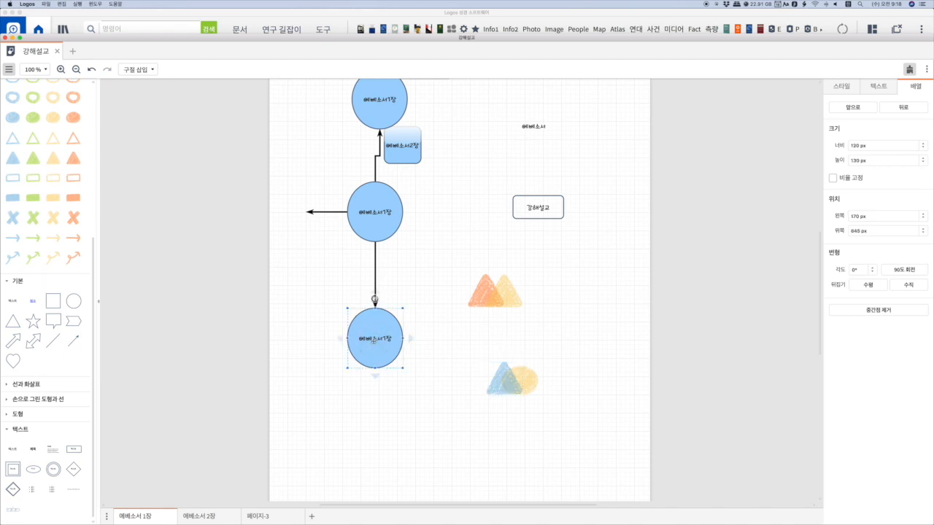
{"action": "right_click", "coordinate": [374, 341]}
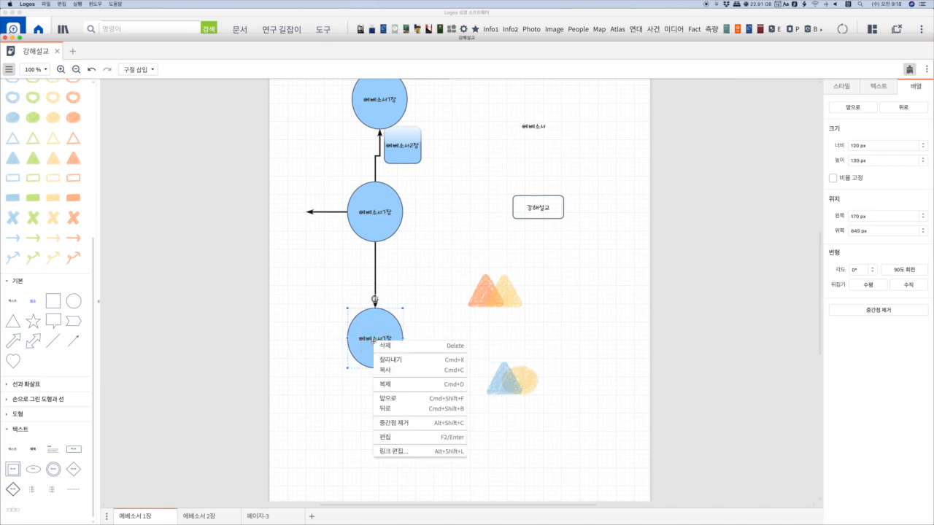
{"action": "left_click", "coordinate": [391, 347]}
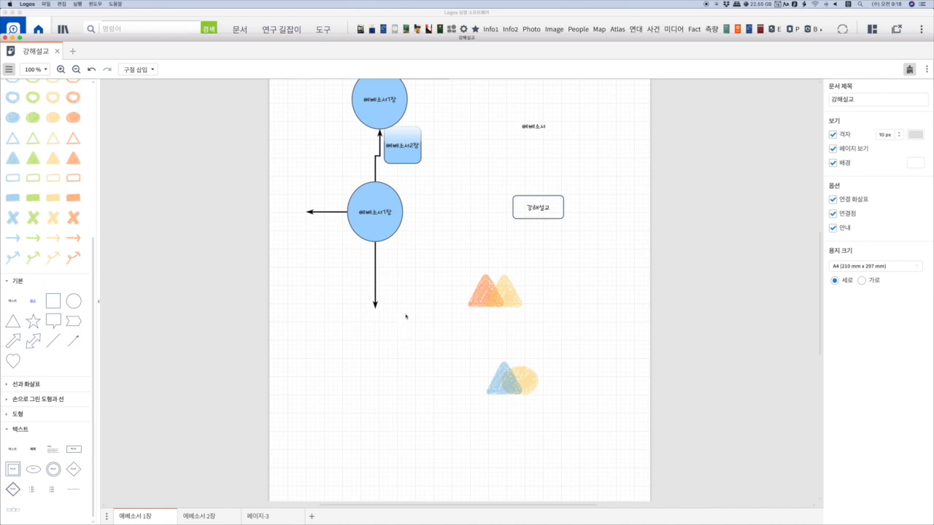
{"action": "left_click", "coordinate": [375, 278]}
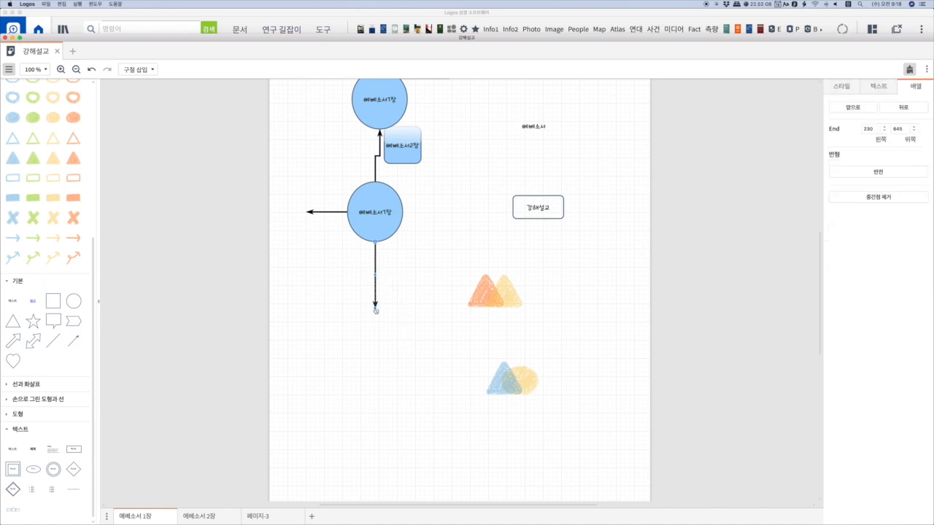
{"action": "left_click_drag", "start_coordinate": [375, 310], "coordinate": [430, 310]}
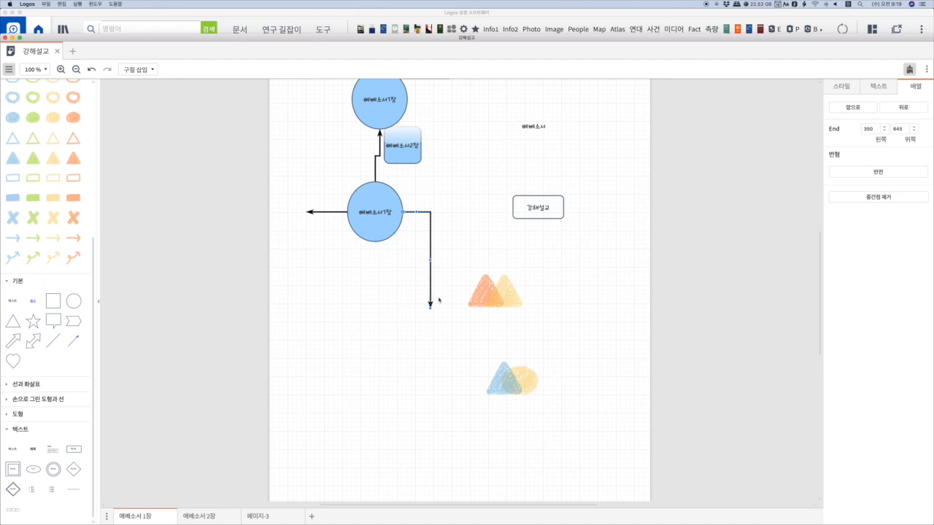
{"action": "key", "text": "super+z"}
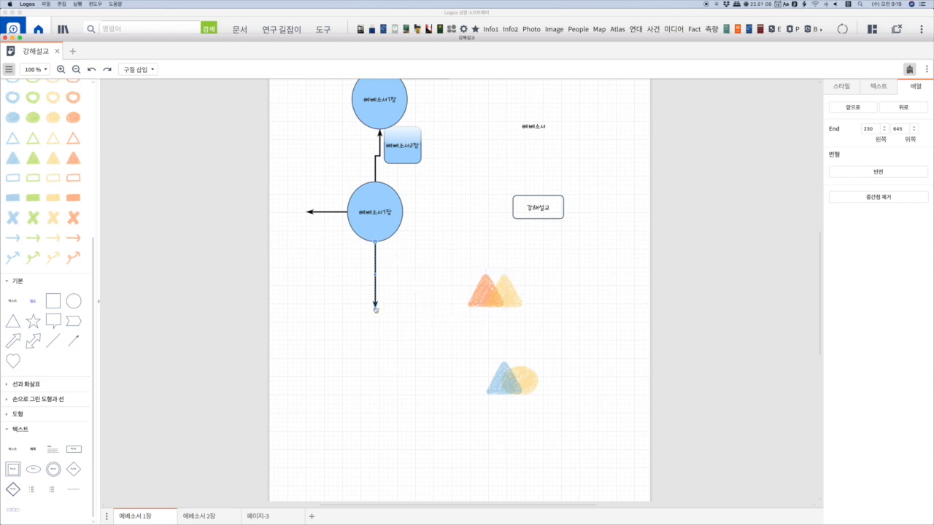
Add a waypoint to the arrow below the remaining lower circle, and attach its end to the orange triangle
{"action": "right_click", "coordinate": [375, 309]}
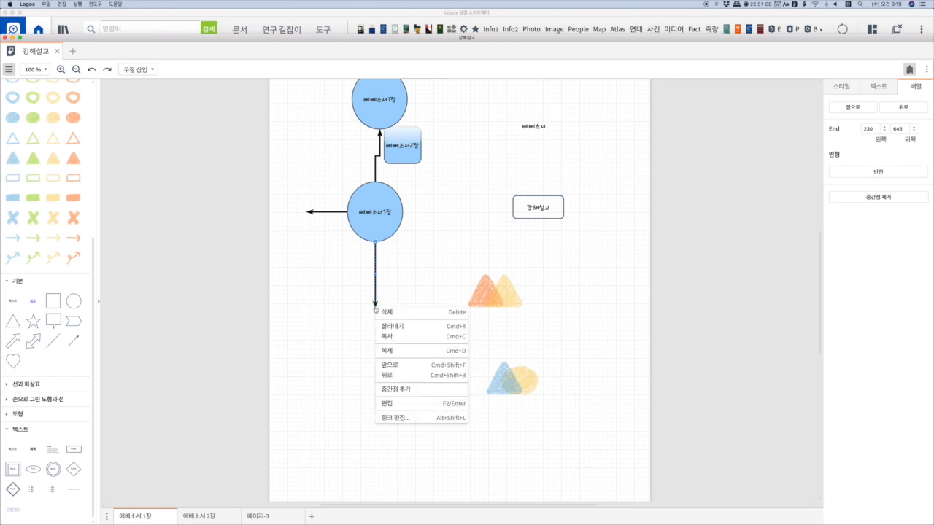
{"action": "left_click", "coordinate": [401, 389]}
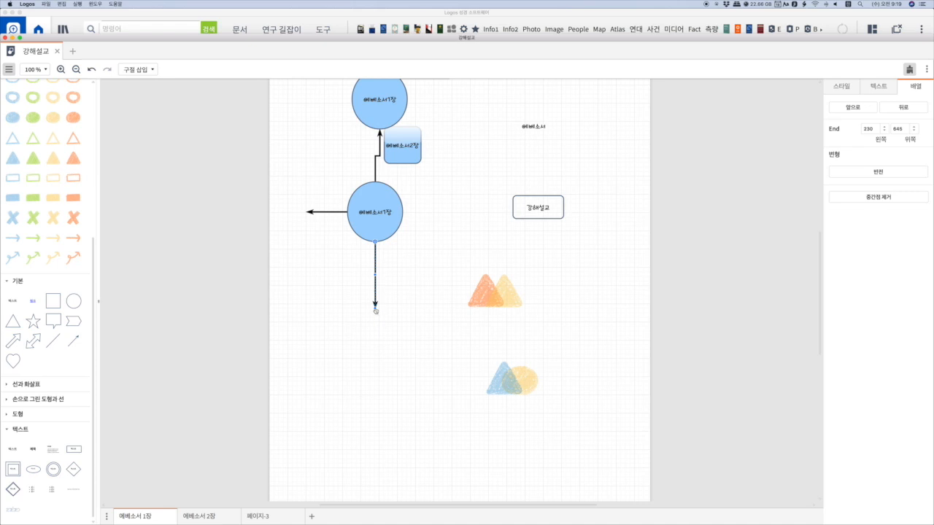
{"action": "left_click_drag", "start_coordinate": [377, 309], "coordinate": [468, 307]}
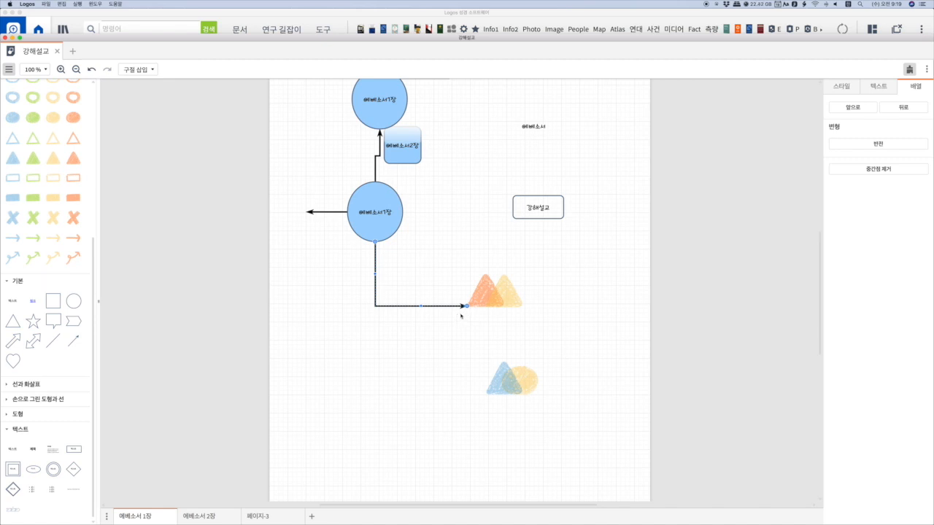
{"action": "mouse_move", "coordinate": [467, 306]}
{"action": "left_mouse_down"}
{"action": "mouse_move", "coordinate": [375, 308]}
{"action": "mouse_move", "coordinate": [486, 302]}
{"action": "mouse_move", "coordinate": [377, 307]}
{"action": "mouse_move", "coordinate": [476, 292]}
{"action": "left_mouse_up"}
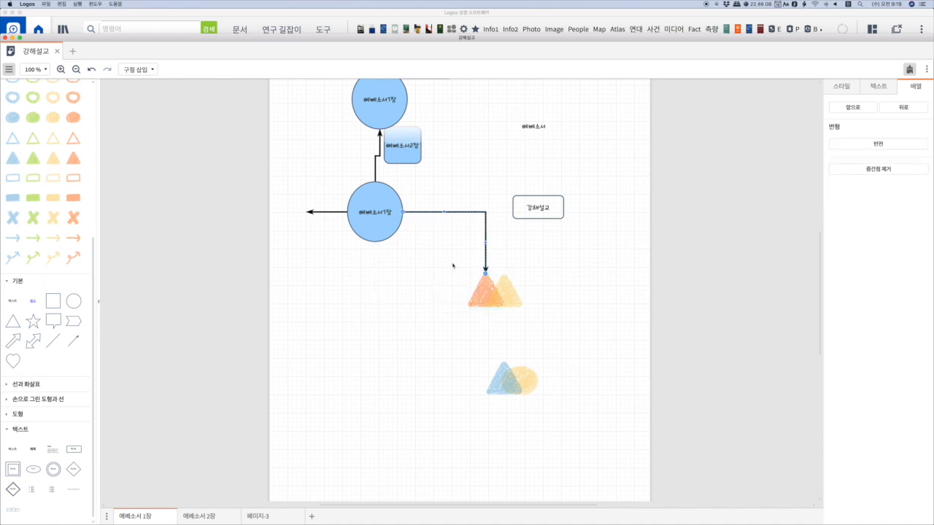
Add another waypoint to that arrow at the orange triangle, and move its end up to 400 px from the left and 360 px from the top
{"action": "right_click", "coordinate": [486, 275]}
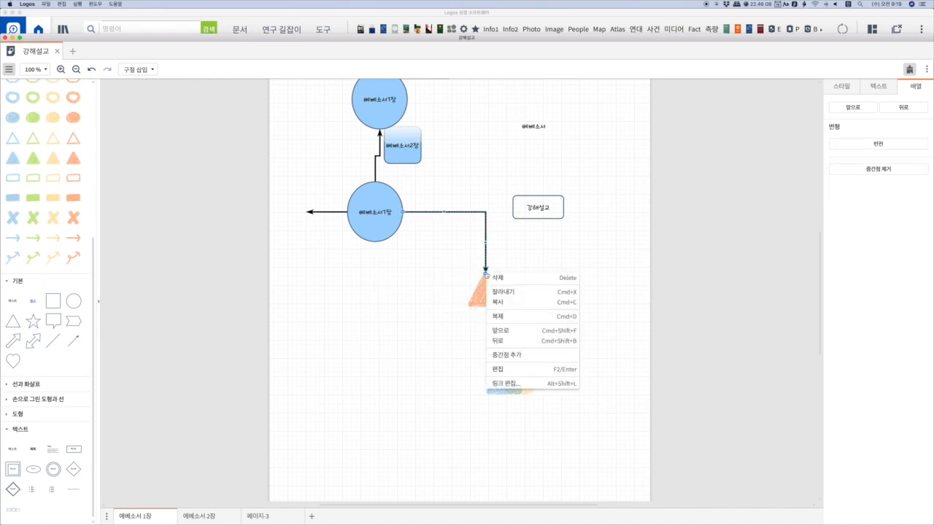
{"action": "left_click", "coordinate": [502, 354]}
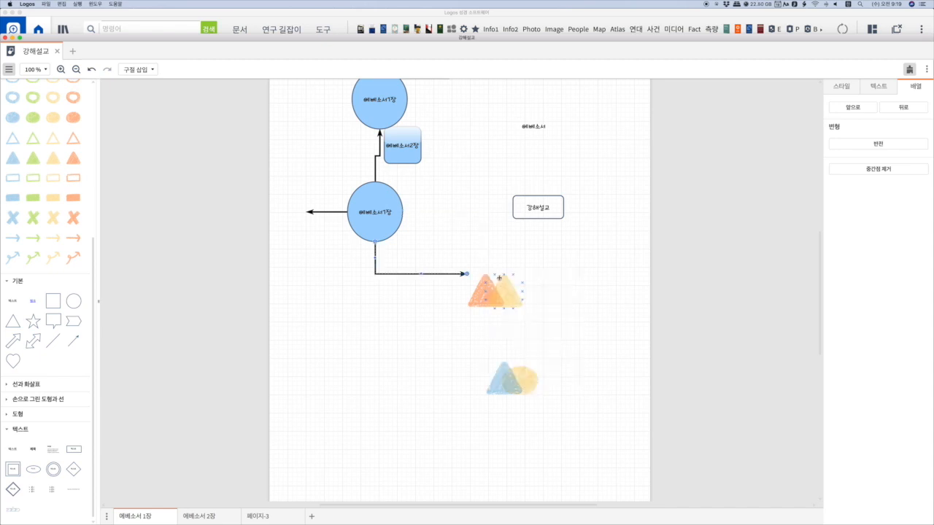
{"action": "left_click_drag", "start_coordinate": [465, 274], "coordinate": [451, 184]}
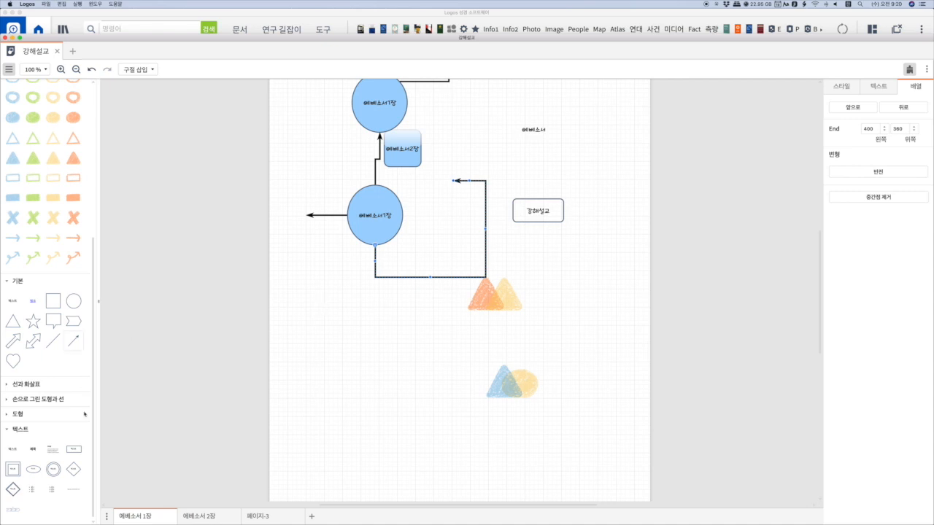
Insert a double-circle text shape at the arrow's end, move it below the lower blue circle and apply the green style
{"action": "left_click", "coordinate": [53, 469]}
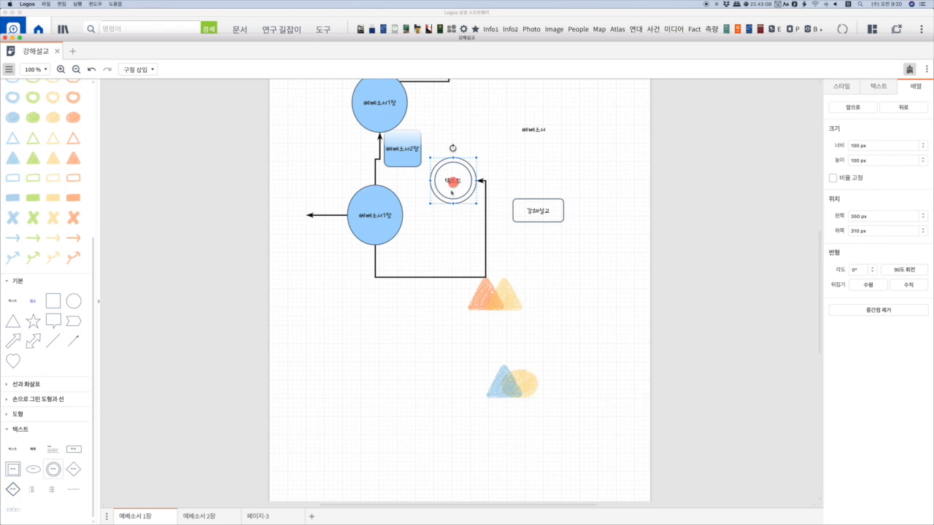
{"action": "left_click_drag", "start_coordinate": [381, 359], "coordinate": [381, 359]}
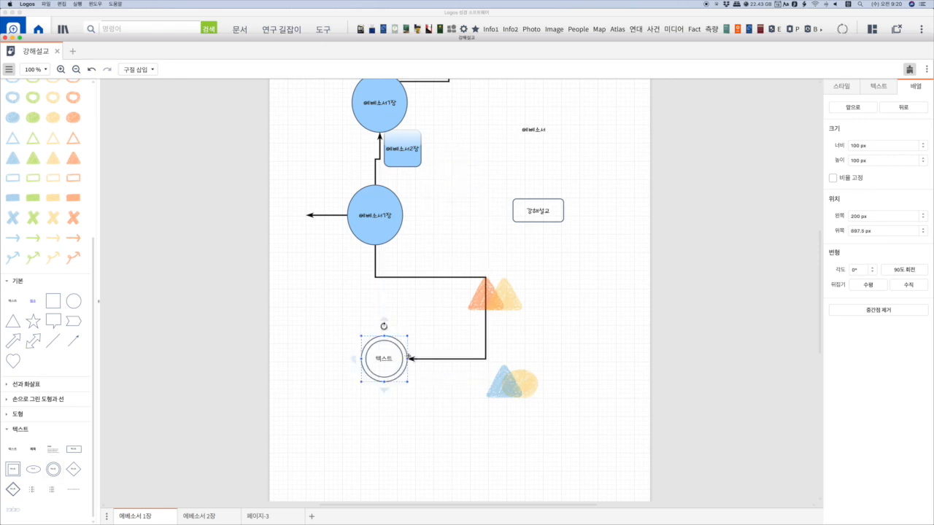
{"action": "left_click", "coordinate": [843, 86]}
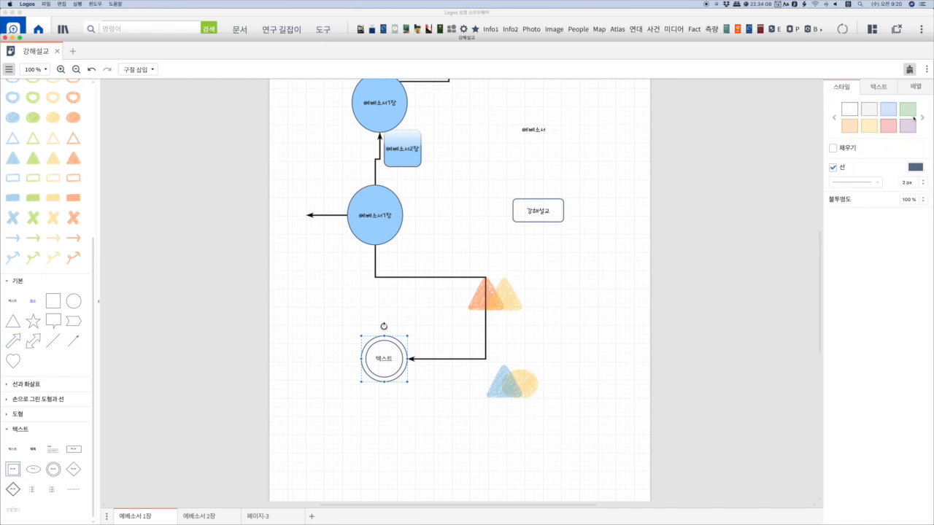
{"action": "left_click", "coordinate": [907, 109]}
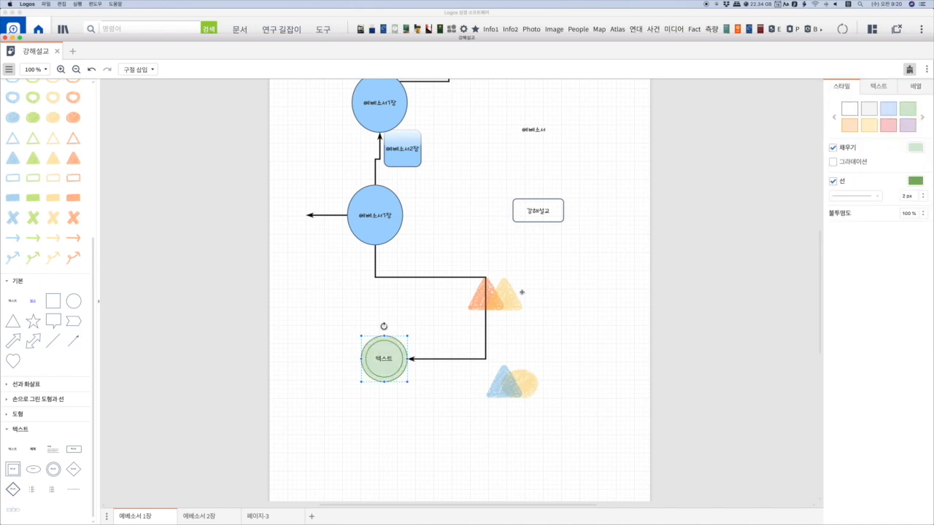
Label the green double circle as 에베소서강해
{"action": "double_click", "coordinate": [387, 359]}
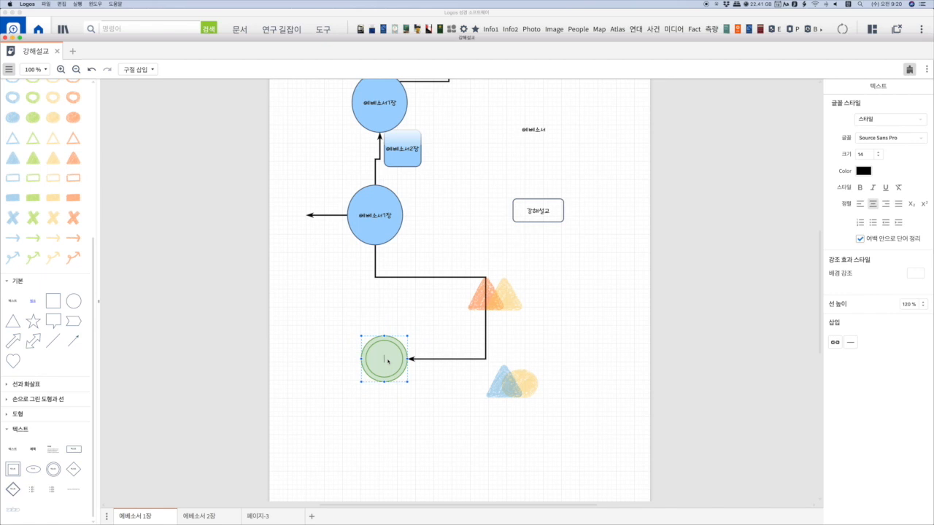
{"action": "type", "text": "에베소서강해"}
{"action": "left_click", "coordinate": [430, 390]}
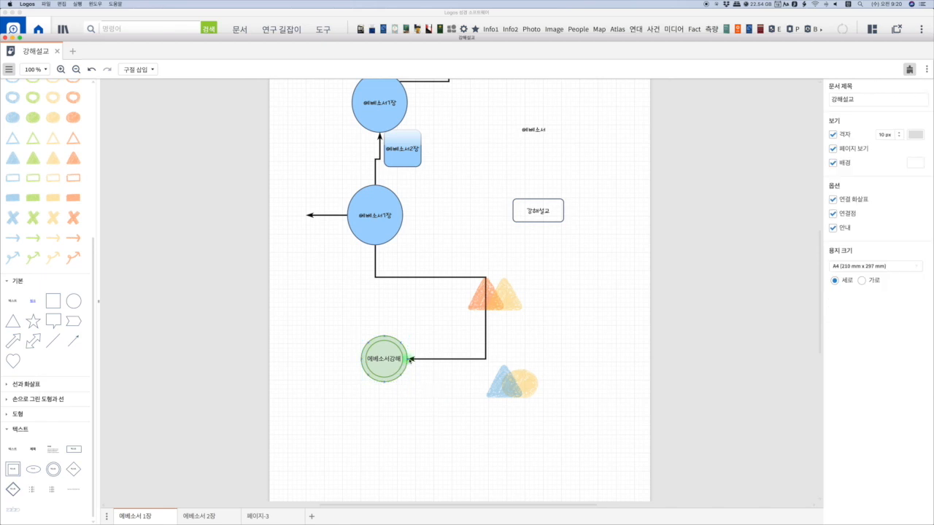
Save the green 에베소서강해 circle and the 강해설교 box as favorite shapes
{"action": "mouse_move", "coordinate": [408, 358]}
{"action": "scroll", "coordinate": [48, 354], "scroll_direction": "up", "scroll_amount": 10}
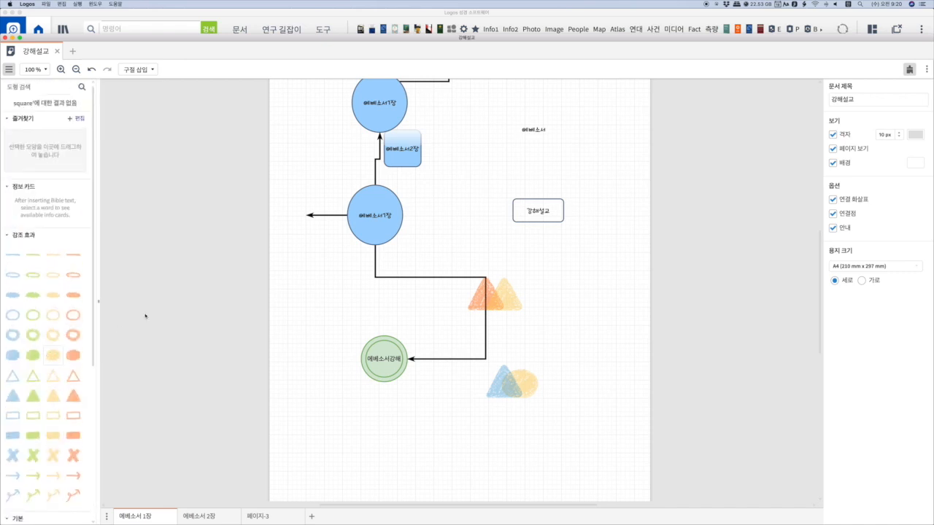
{"action": "scroll", "coordinate": [365, 350], "scroll_direction": "up", "scroll_amount": 1}
{"action": "left_click", "coordinate": [377, 362]}
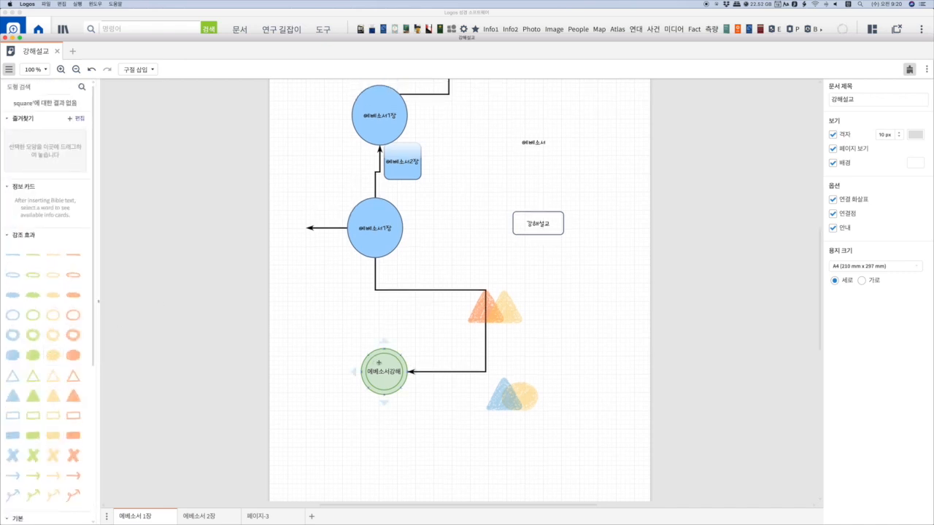
{"action": "left_click", "coordinate": [377, 362]}
{"action": "left_click_drag", "start_coordinate": [377, 362], "coordinate": [59, 158]}
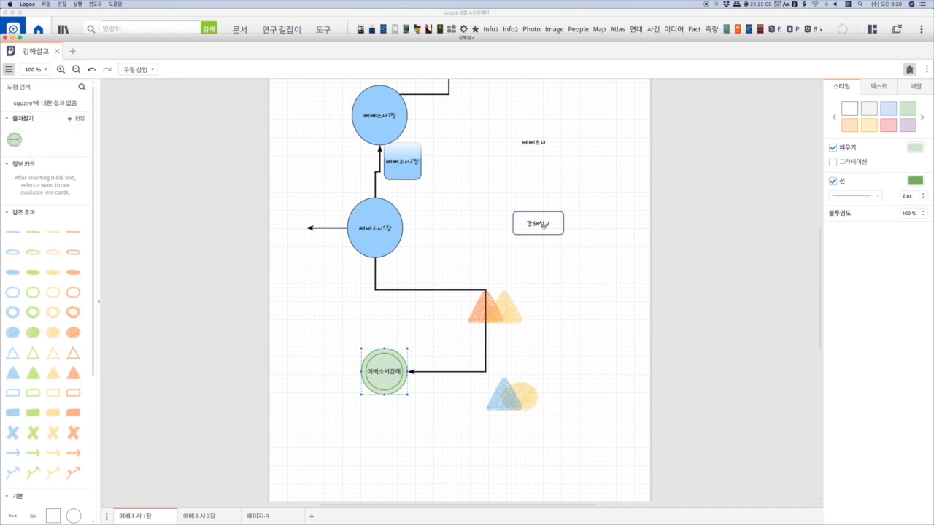
{"action": "left_click_drag", "start_coordinate": [543, 227], "coordinate": [49, 140]}
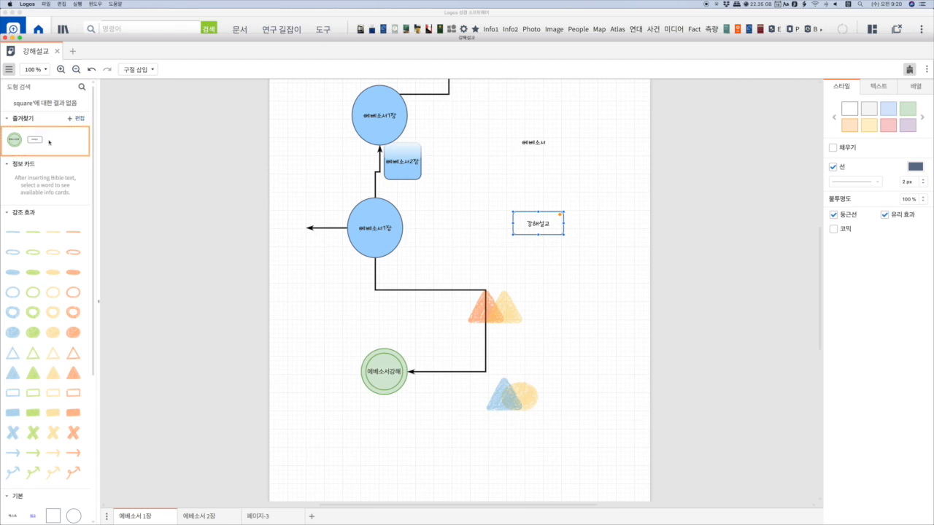
Place the favorite green 에베소서강해 circle and the 강해설교 box on the 에베소서 2장 page
{"action": "left_click", "coordinate": [360, 325]}
{"action": "left_click", "coordinate": [214, 517]}
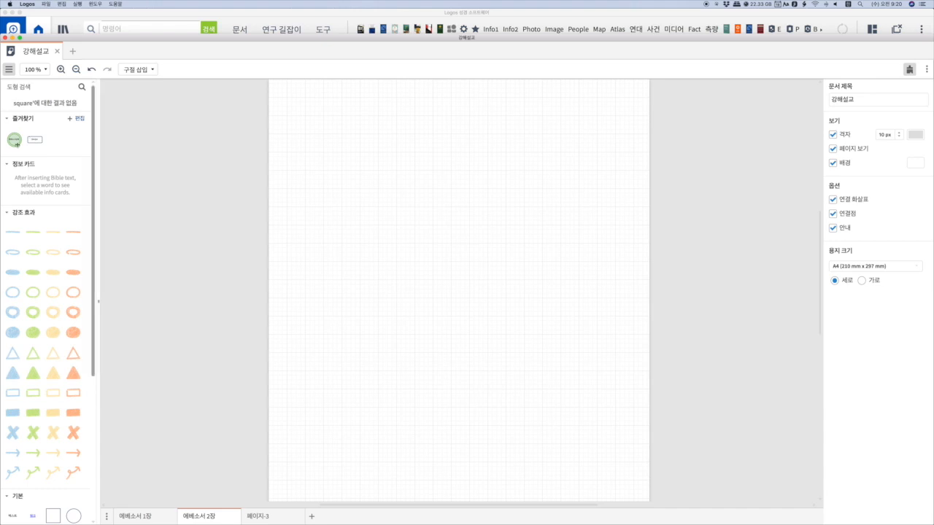
{"action": "left_click", "coordinate": [14, 140]}
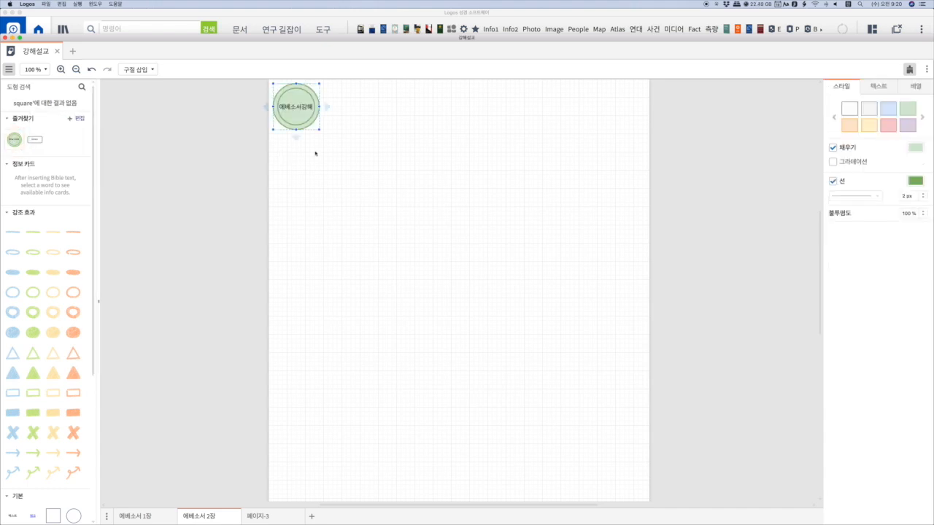
{"action": "left_click", "coordinate": [35, 140]}
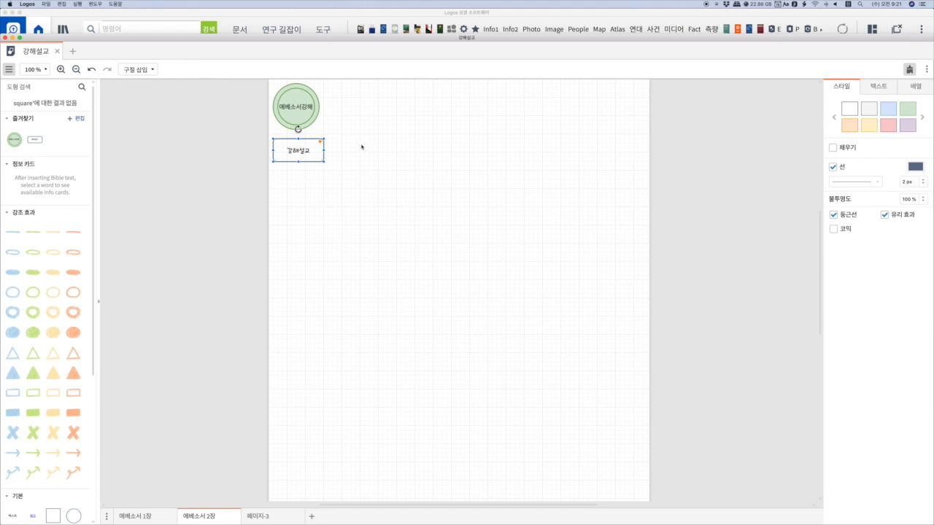
Insert the passage 요한복음 3:16 from the 개역개정판 Bible into the canvas
{"action": "left_click", "coordinate": [152, 69]}
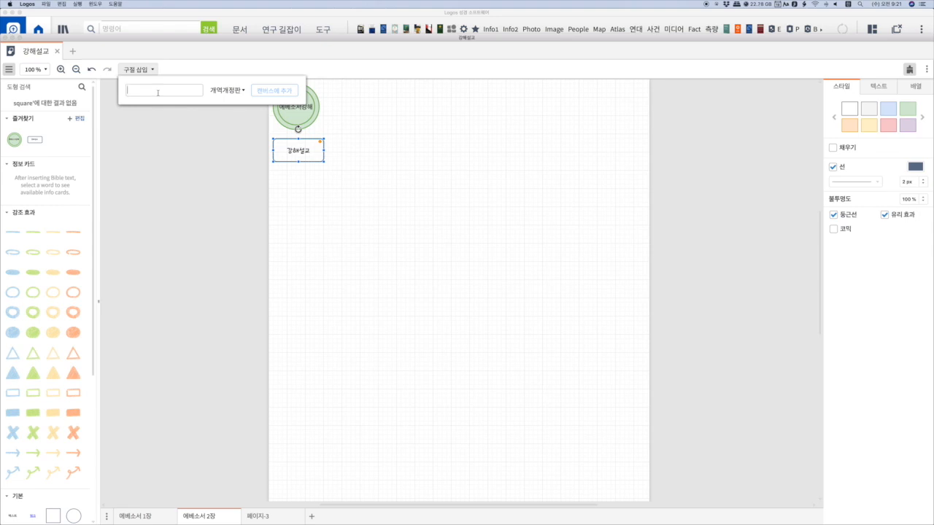
{"action": "type", "text": "요3 16"}
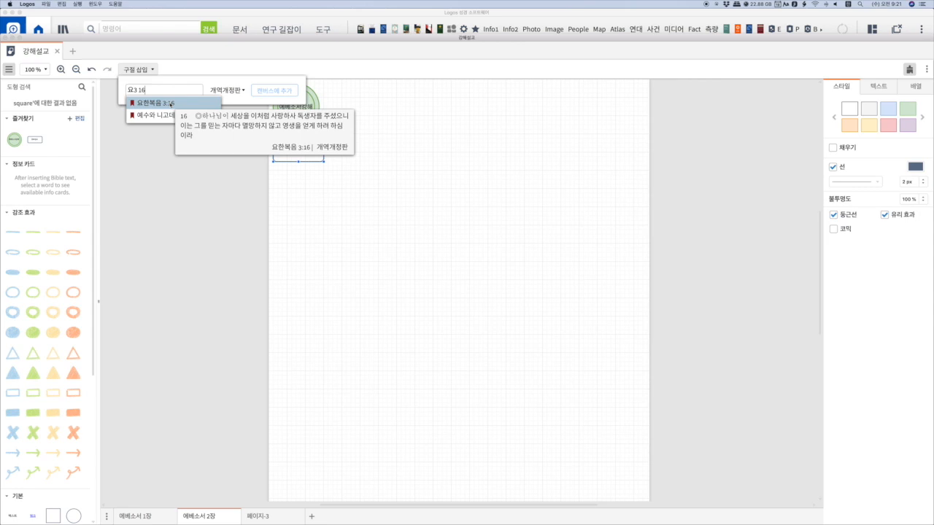
{"action": "left_click", "coordinate": [171, 104]}
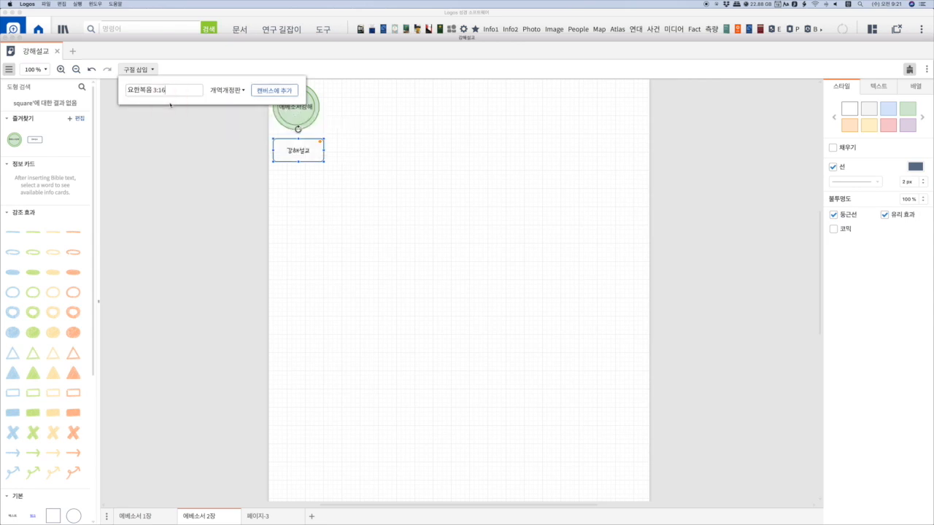
{"action": "left_click", "coordinate": [232, 90]}
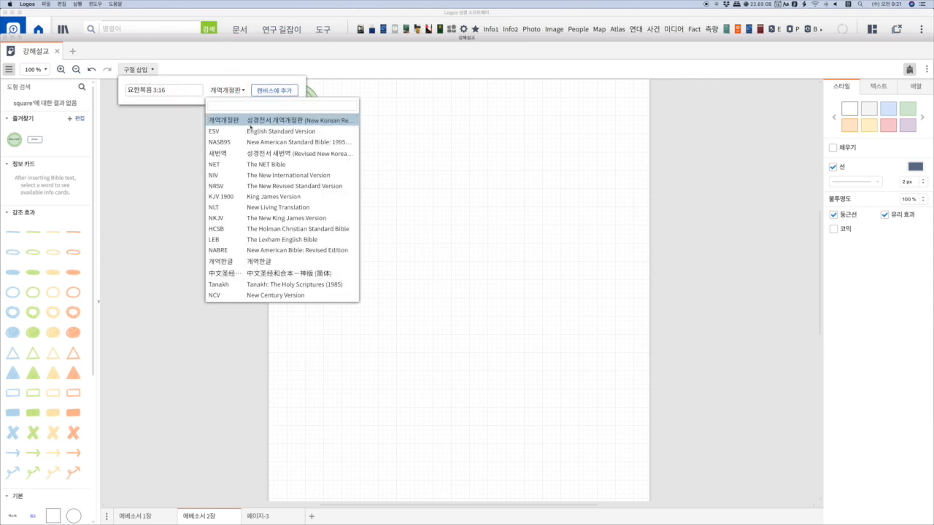
{"action": "left_click", "coordinate": [237, 91]}
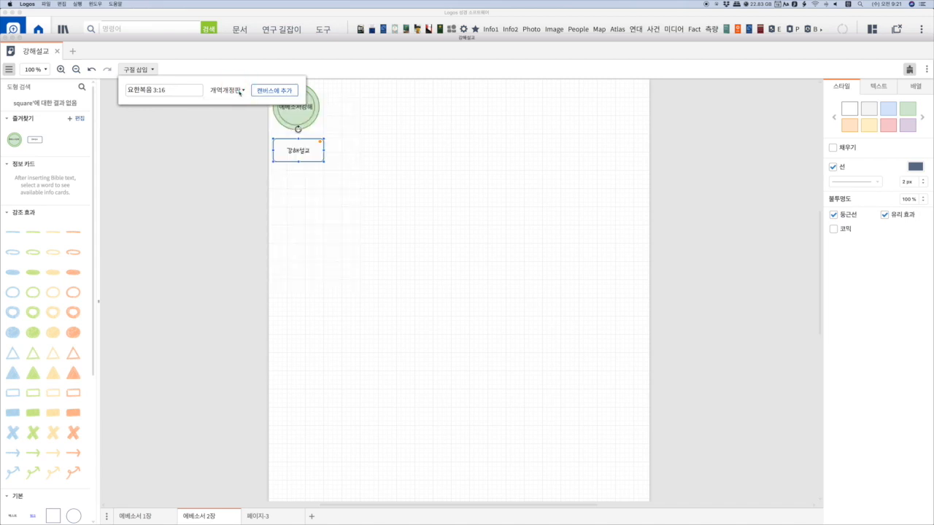
{"action": "left_click", "coordinate": [274, 90]}
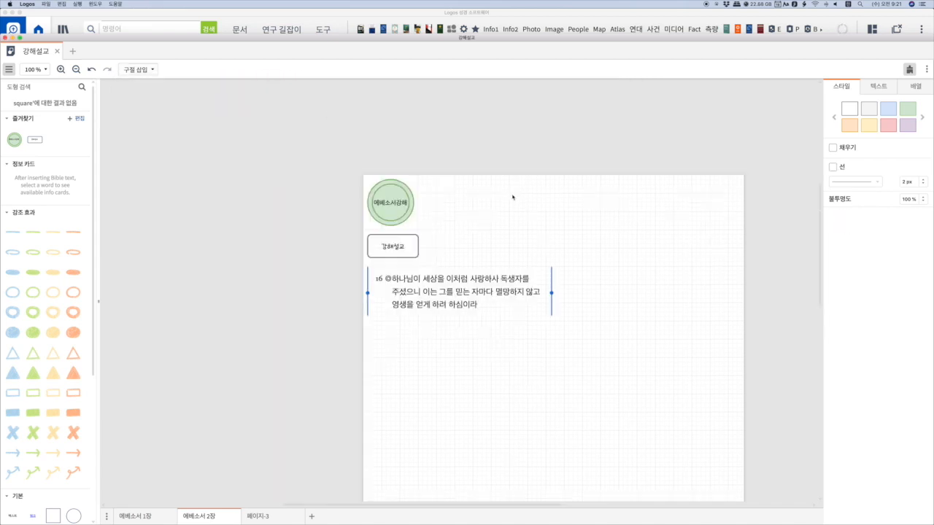
{"action": "scroll", "coordinate": [330, 238], "scroll_direction": "down", "scroll_amount": 3}
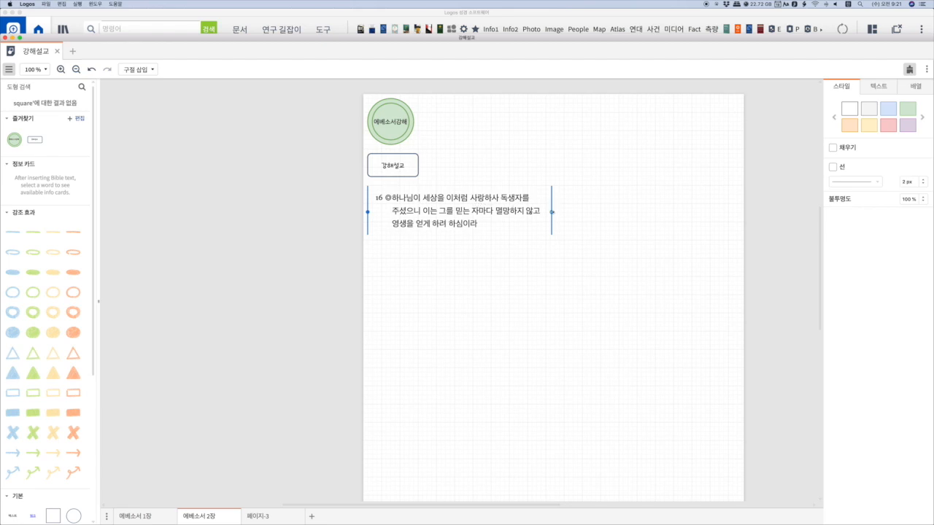
Widen the verse block and shift the text starting at 이는 onto its own line below
{"action": "left_click_drag", "start_coordinate": [553, 211], "coordinate": [647, 210]}
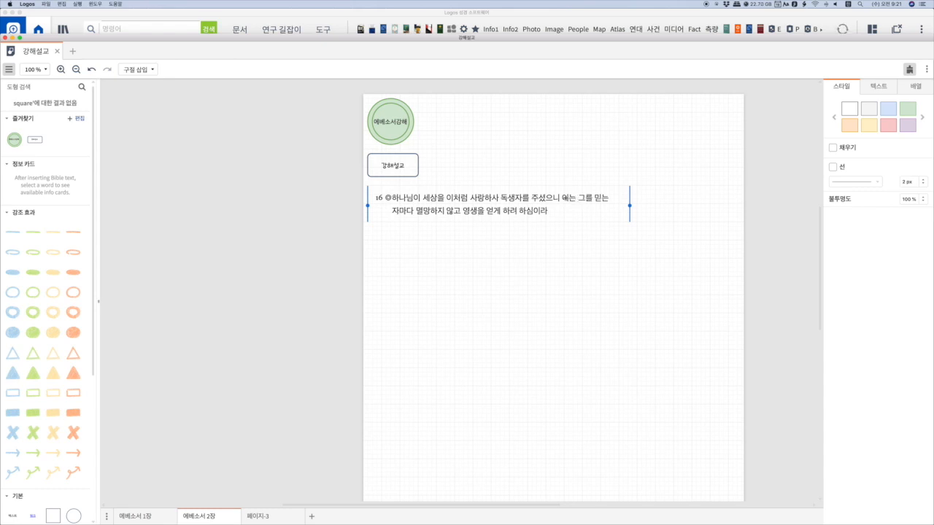
{"action": "left_click", "coordinate": [566, 198]}
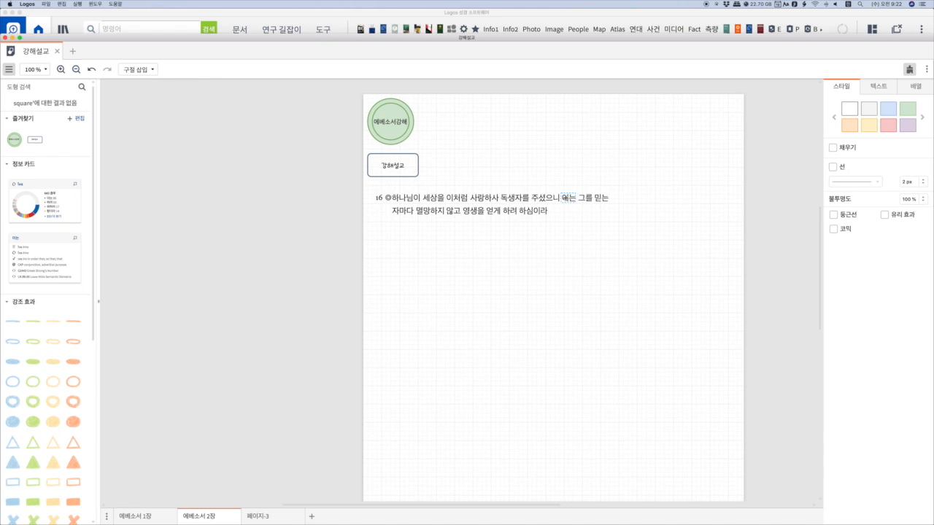
{"action": "mouse_move", "coordinate": [566, 198]}
{"action": "left_mouse_down"}
{"action": "mouse_move", "coordinate": [515, 209]}
{"action": "mouse_move", "coordinate": [390, 209]}
{"action": "mouse_move", "coordinate": [395, 218]}
{"action": "left_mouse_up"}
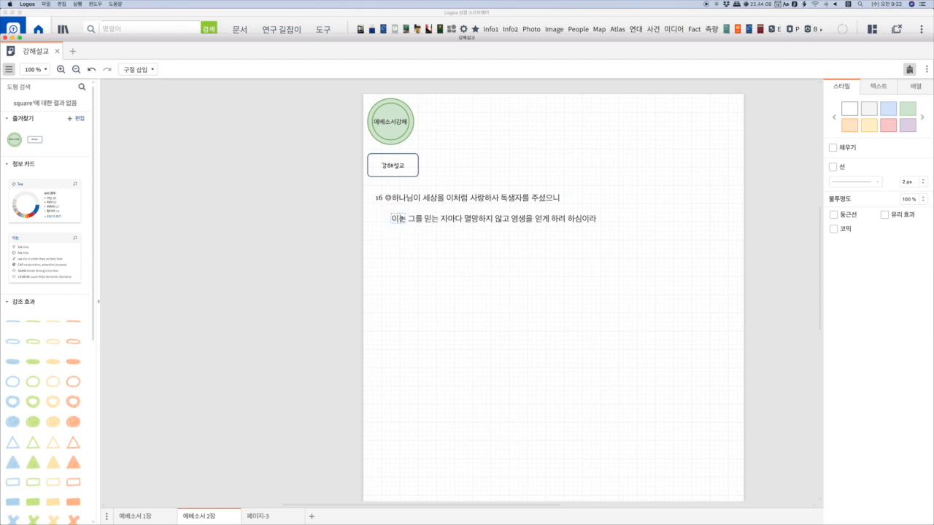
{"action": "left_click", "coordinate": [543, 163]}
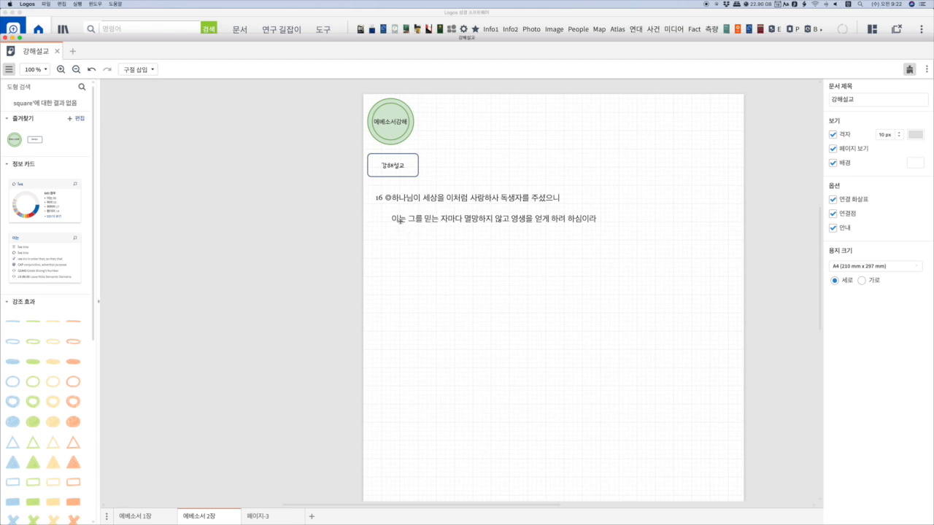
Examine the info cards for the words 이는 and 독생자를 in the verse
{"action": "left_click", "coordinate": [399, 221]}
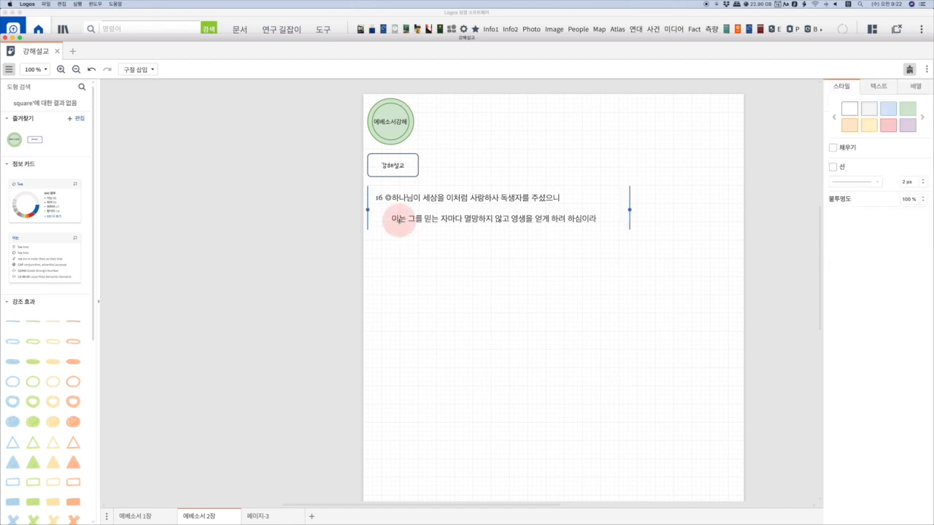
{"action": "left_click", "coordinate": [401, 220]}
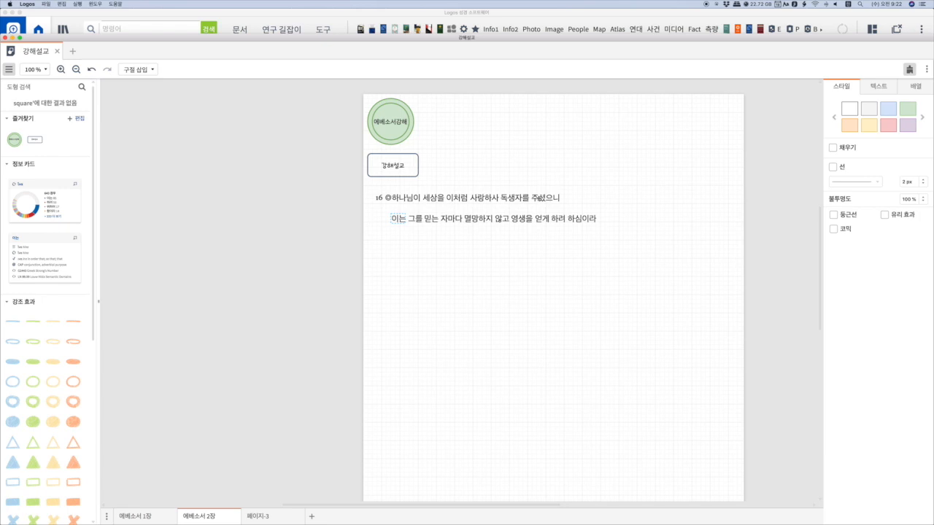
{"action": "left_click", "coordinate": [511, 198]}
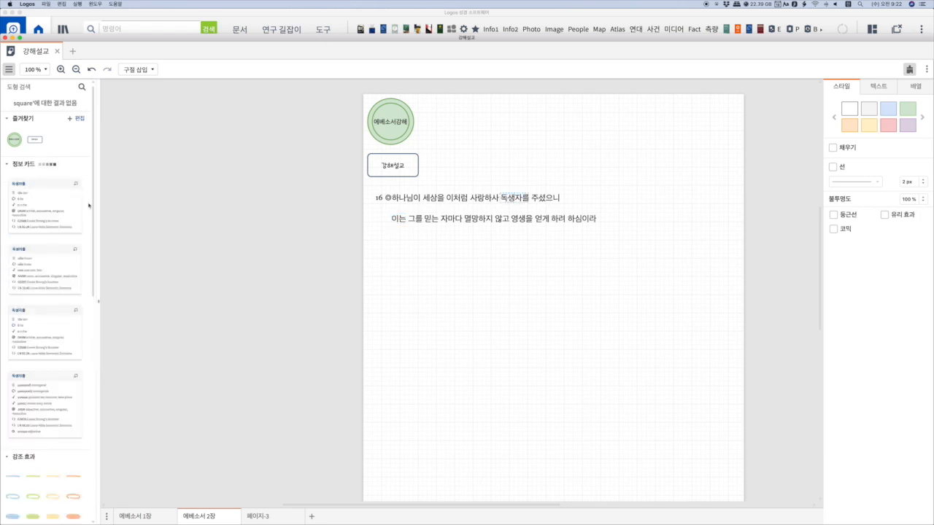
{"action": "mouse_move", "coordinate": [65, 241]}
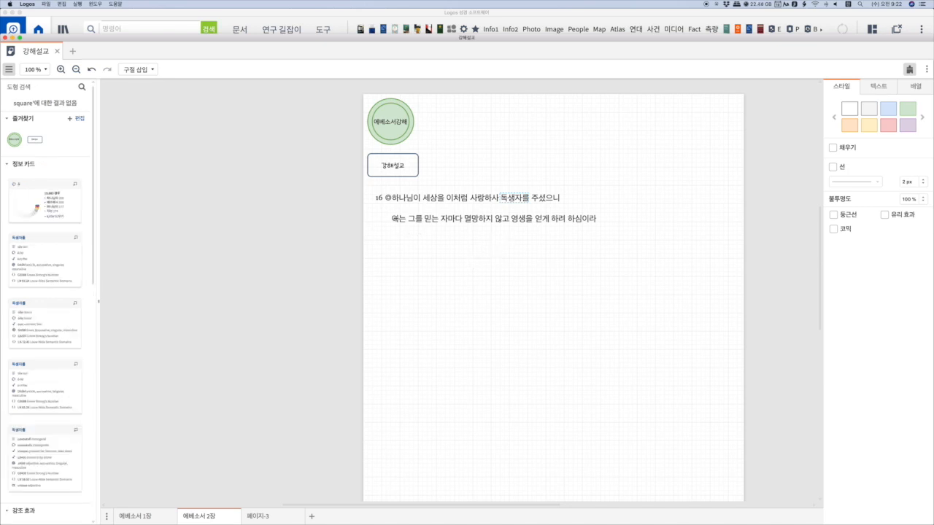
Place the lexical info card for the word 이는 below the verse
{"action": "left_click", "coordinate": [394, 218]}
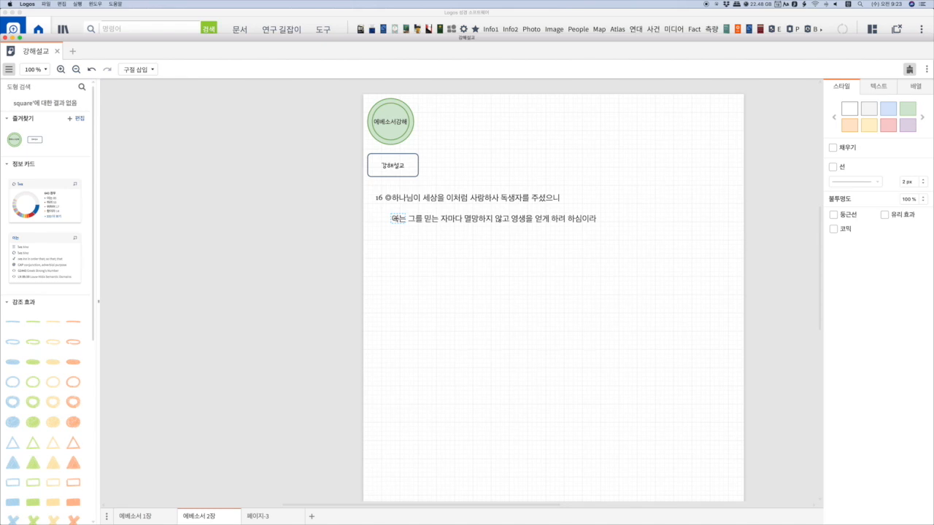
{"action": "left_click", "coordinate": [26, 240]}
{"action": "left_click_drag", "start_coordinate": [26, 240], "coordinate": [395, 255]}
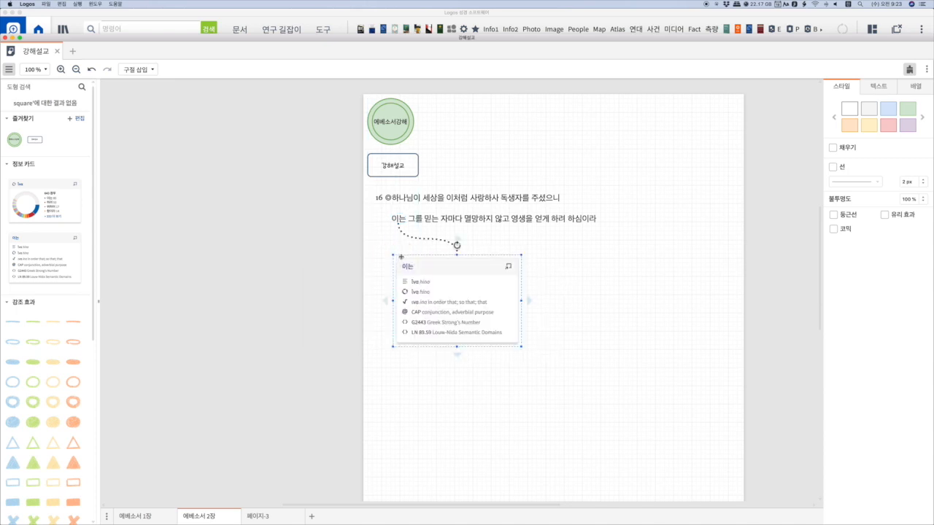
Draw a straight horizontal arrow outward from the right side of the 이는 info card
{"action": "left_click", "coordinate": [563, 248]}
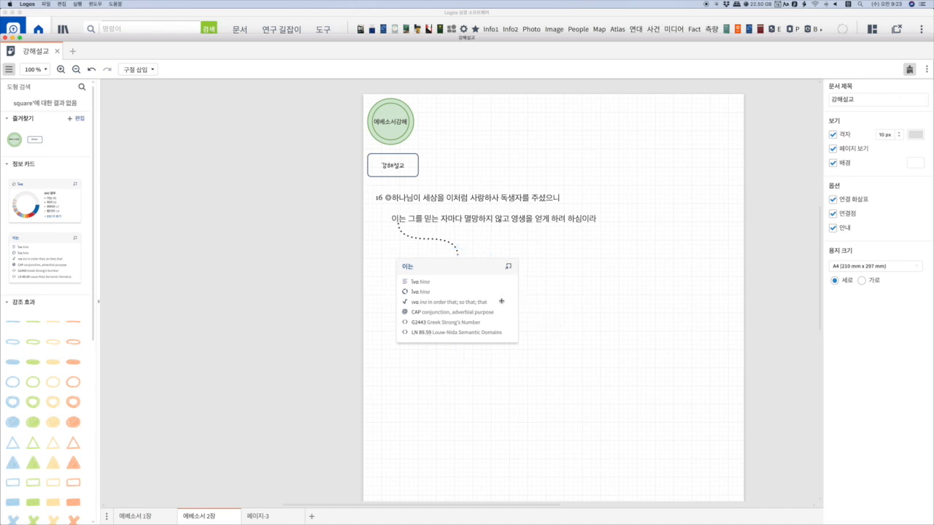
{"action": "left_click", "coordinate": [500, 300]}
{"action": "left_click_drag", "start_coordinate": [529, 301], "coordinate": [593, 301]}
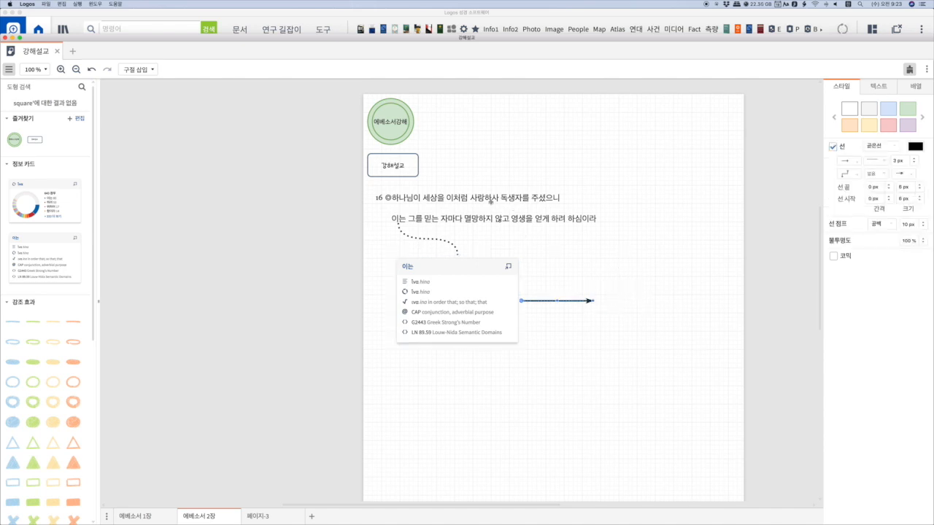
Place the ἀγαπάω translation-ring card for the word 사랑하사 above the verse, beside the green circle
{"action": "left_click", "coordinate": [482, 197]}
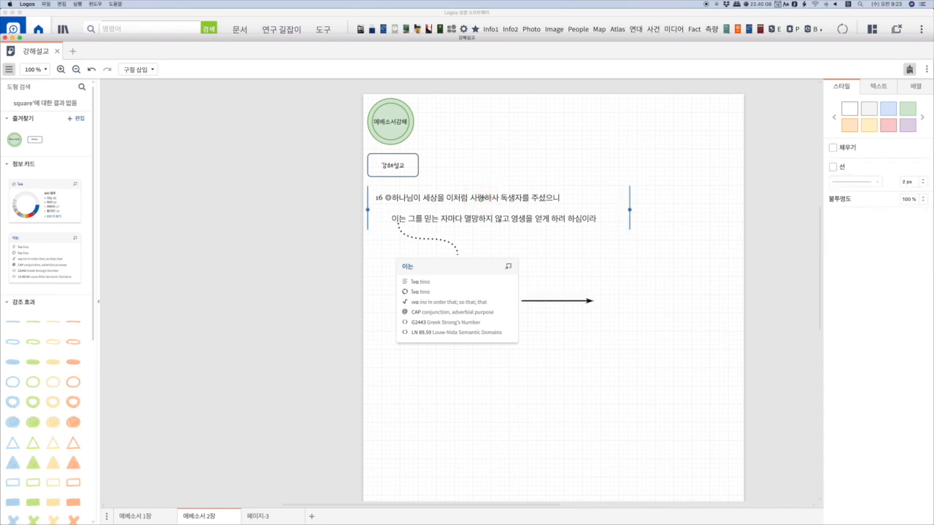
{"action": "double_click", "coordinate": [481, 197]}
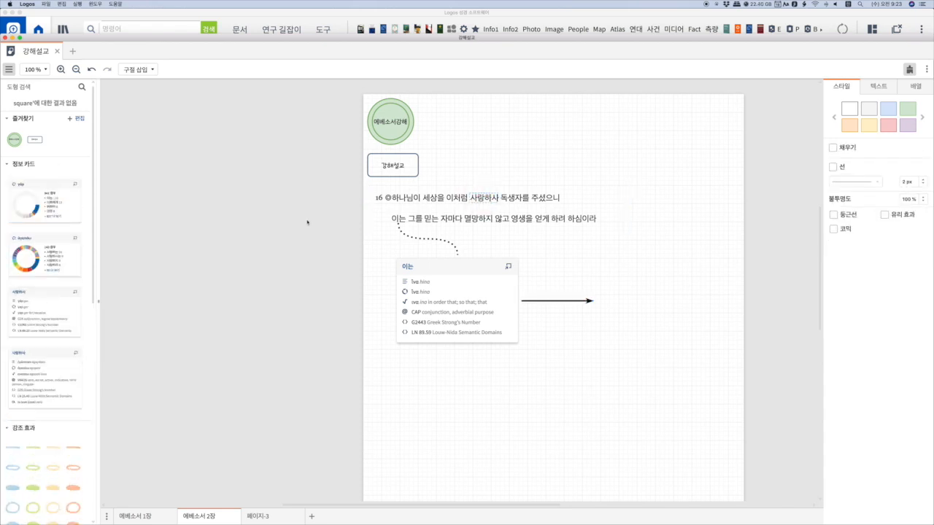
{"action": "left_click_drag", "start_coordinate": [51, 258], "coordinate": [448, 82]}
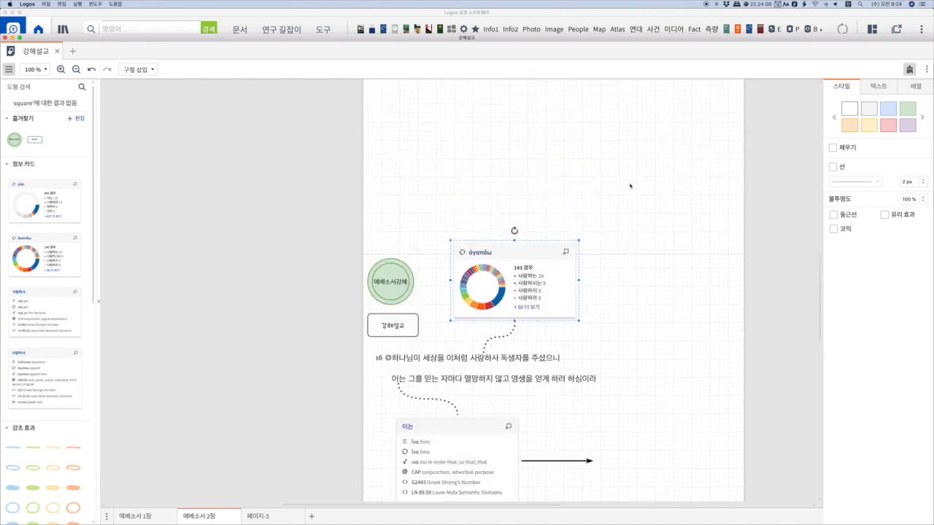
{"action": "scroll", "coordinate": [629, 186], "scroll_direction": "down", "scroll_amount": 3}
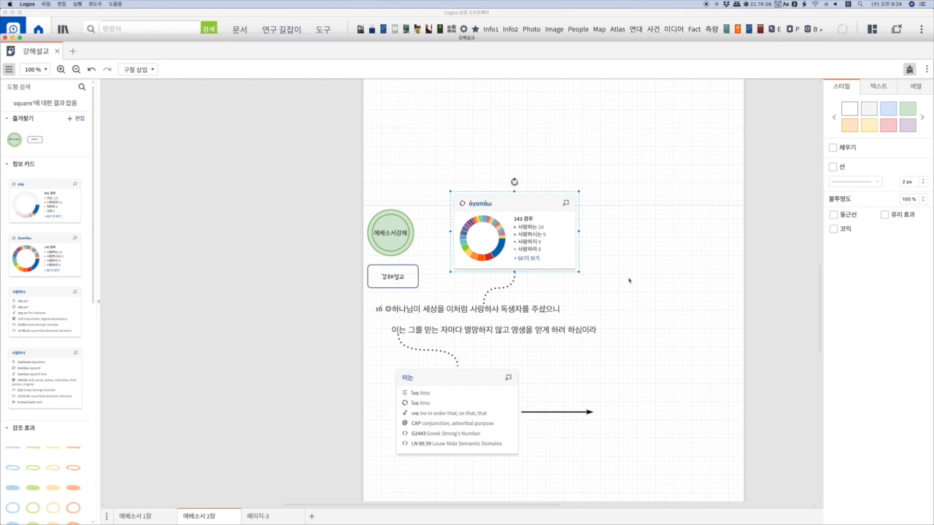
Look through the text, arrangement and style options of the ἀγαπάω card
{"action": "left_click", "coordinate": [878, 93]}
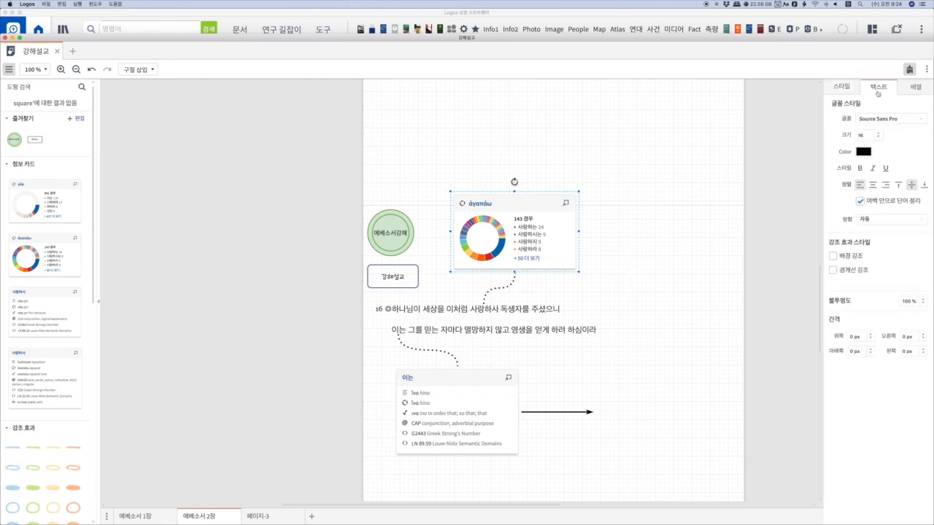
{"action": "left_click", "coordinate": [918, 88]}
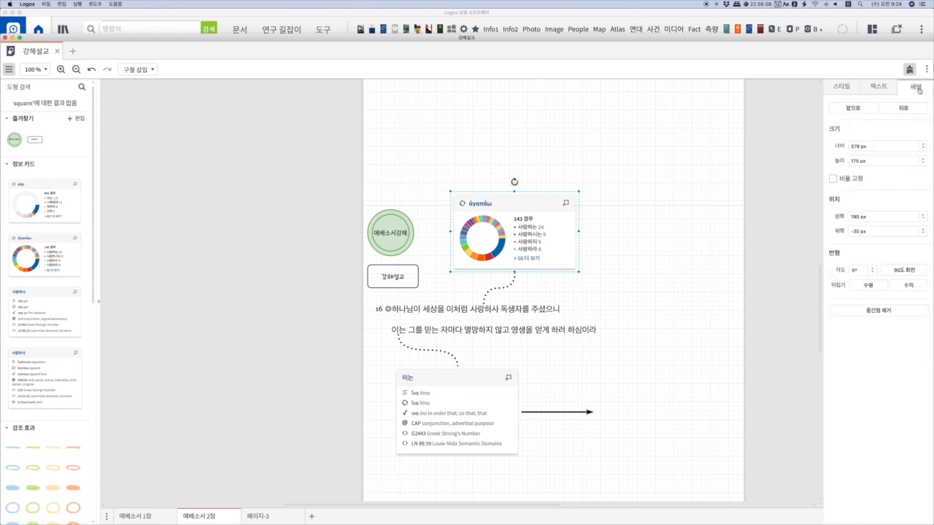
{"action": "left_click", "coordinate": [845, 90]}
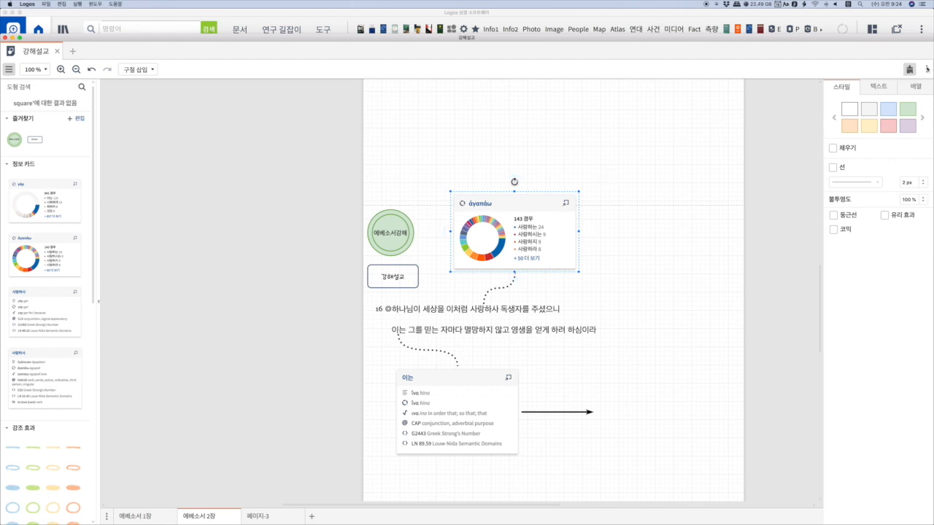
Check the canvas's image export and shared canvas commands, and return to the 에베소서 1장 page
{"action": "left_click", "coordinate": [928, 70]}
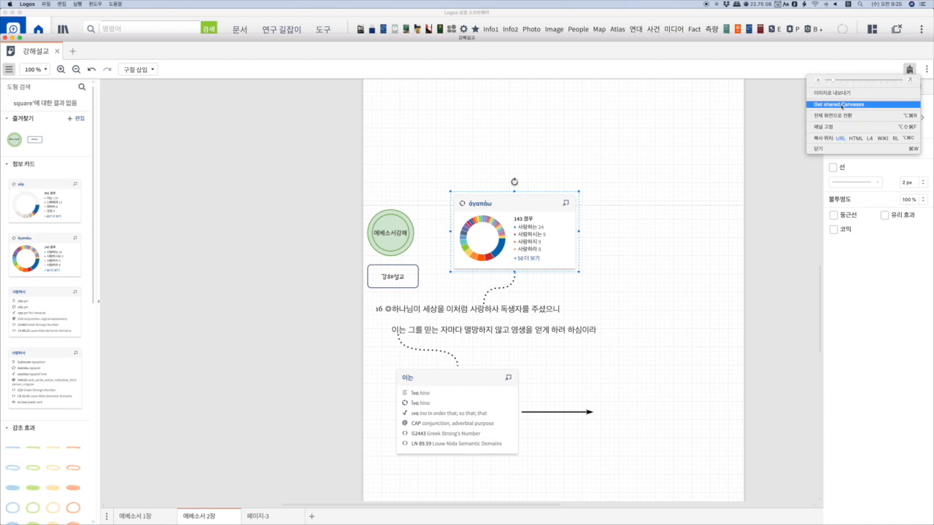
{"action": "left_click", "coordinate": [626, 274]}
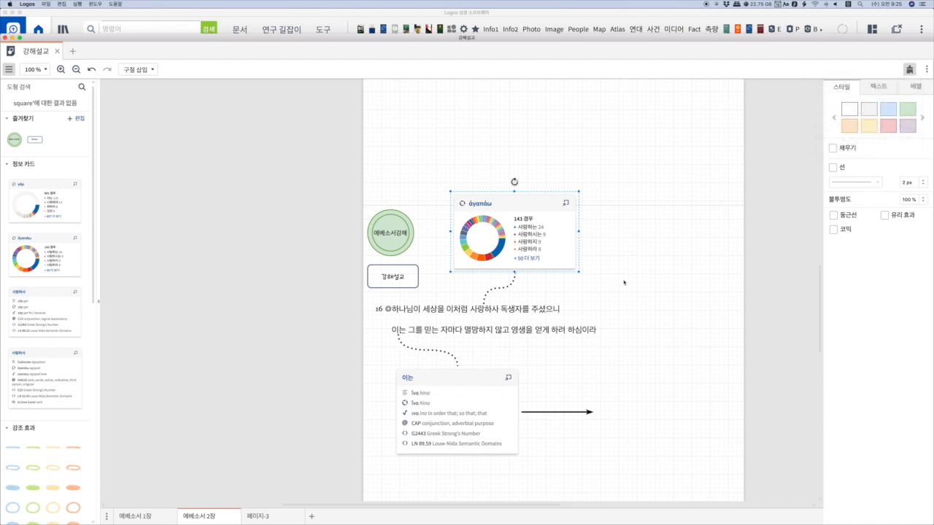
{"action": "left_click", "coordinate": [619, 284]}
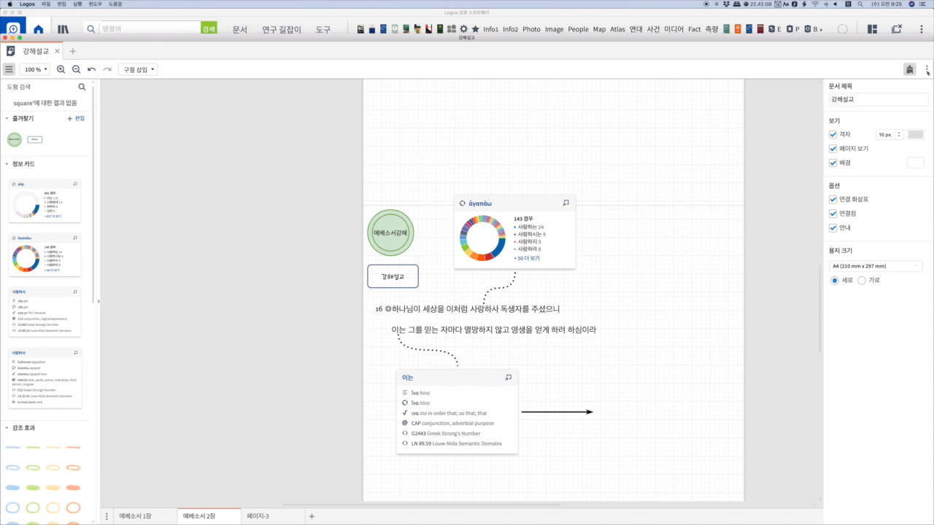
{"action": "left_click", "coordinate": [927, 70]}
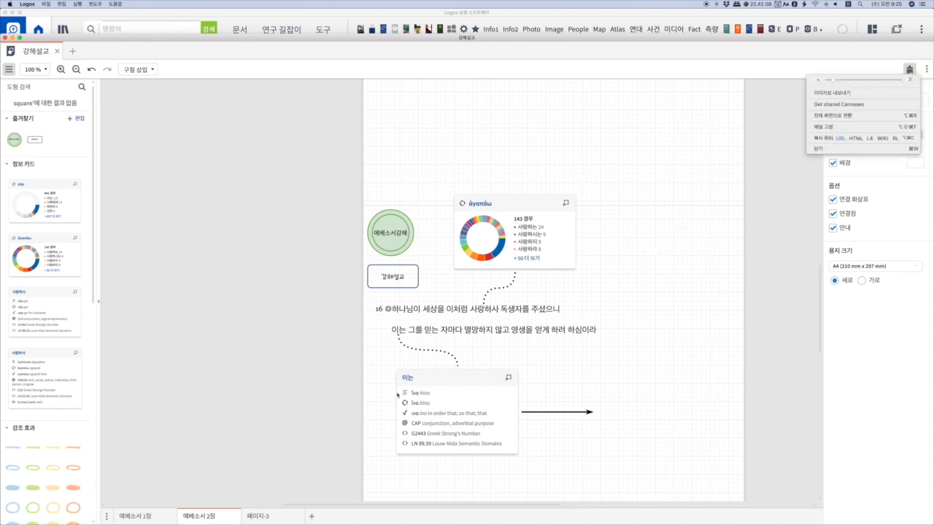
{"action": "left_click", "coordinate": [166, 518]}
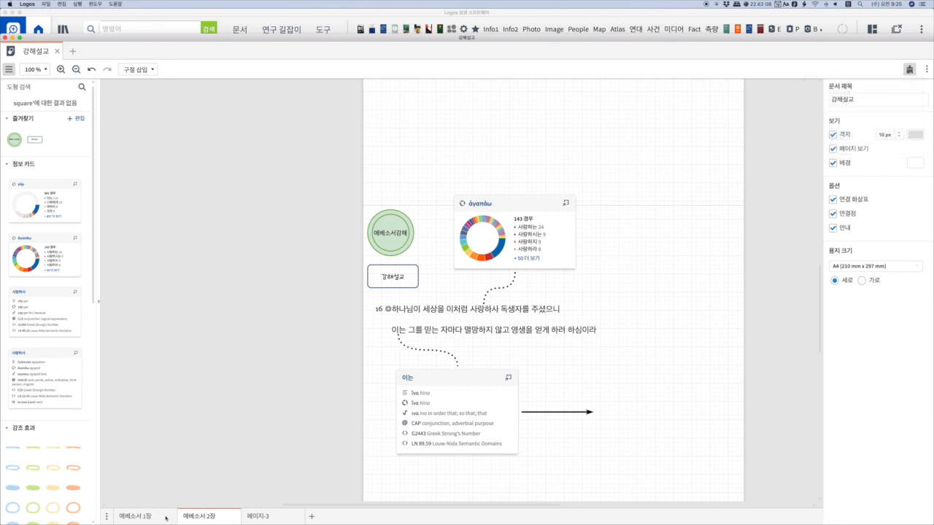
{"action": "left_click", "coordinate": [165, 516]}
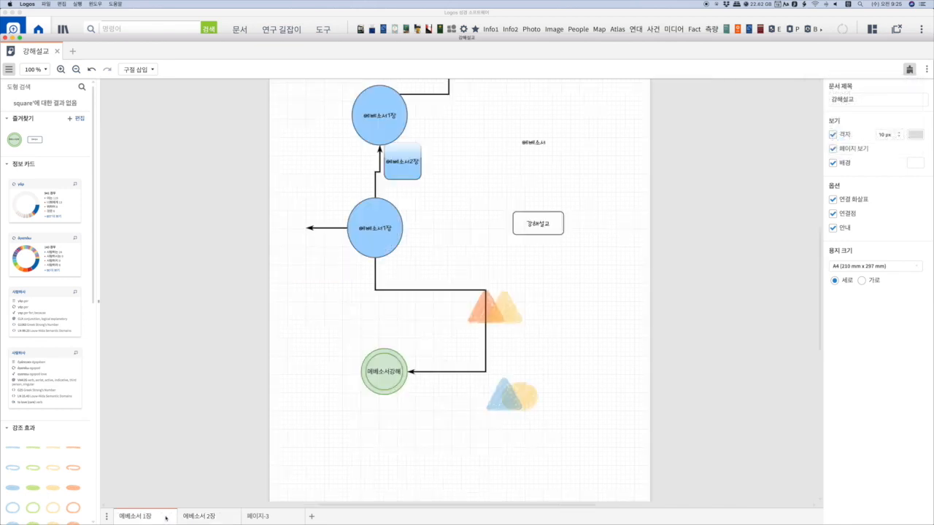
Open the shared Canvases list, clear its type filter to show all document types, and filter the public documents by Canvas again
{"action": "left_click", "coordinate": [926, 70]}
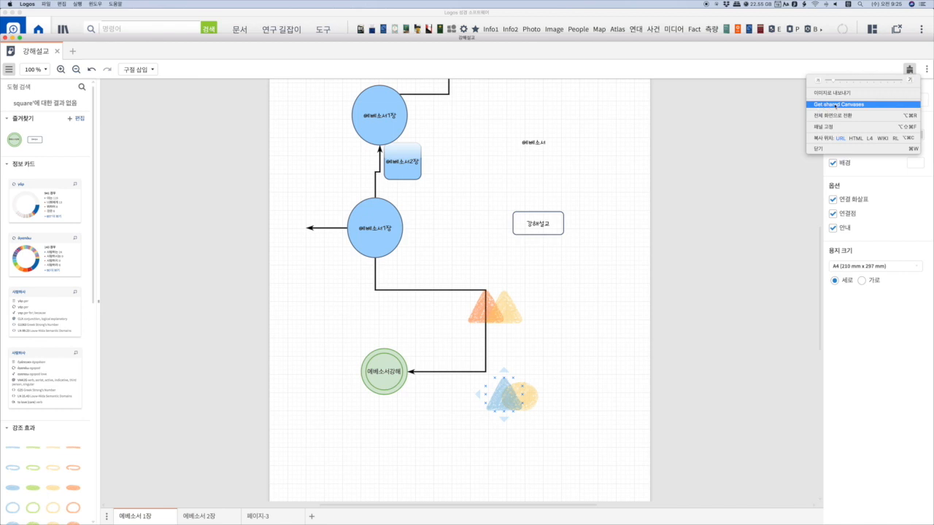
{"action": "left_click", "coordinate": [836, 106]}
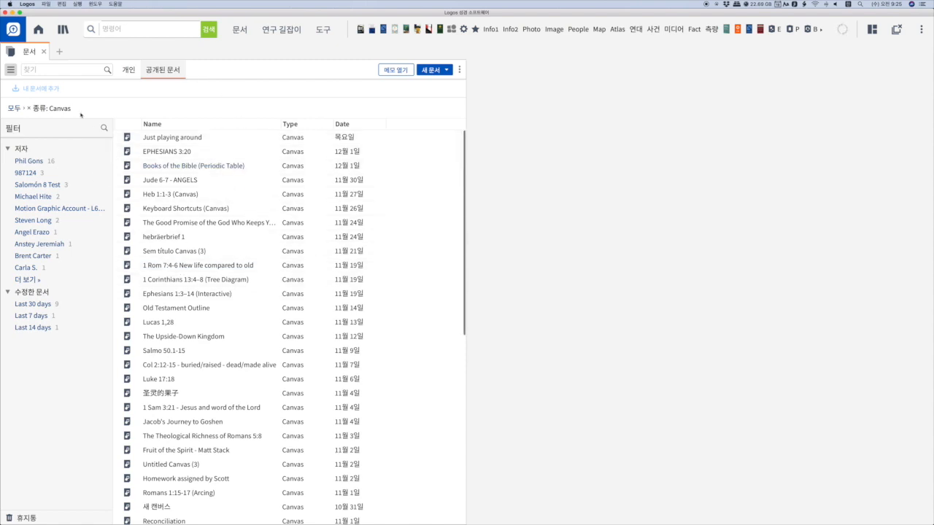
{"action": "left_click", "coordinate": [28, 109]}
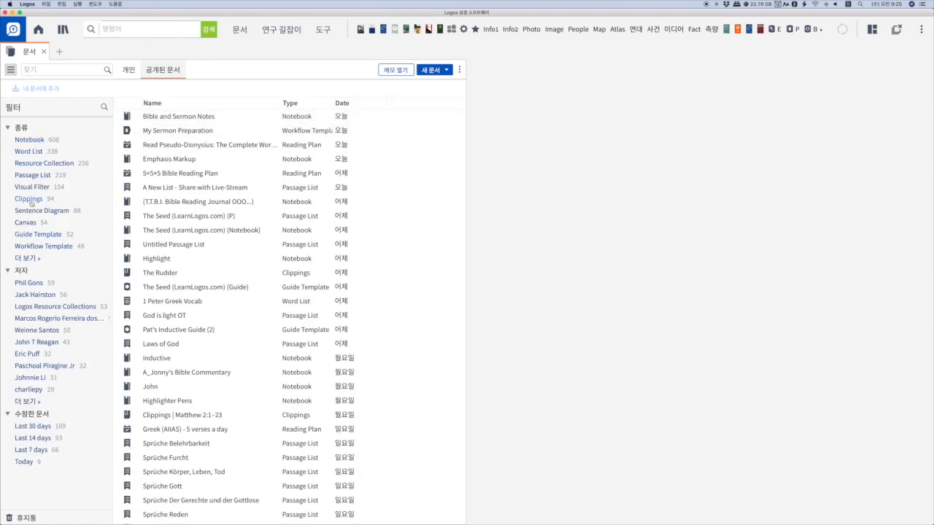
{"action": "left_click", "coordinate": [26, 258]}
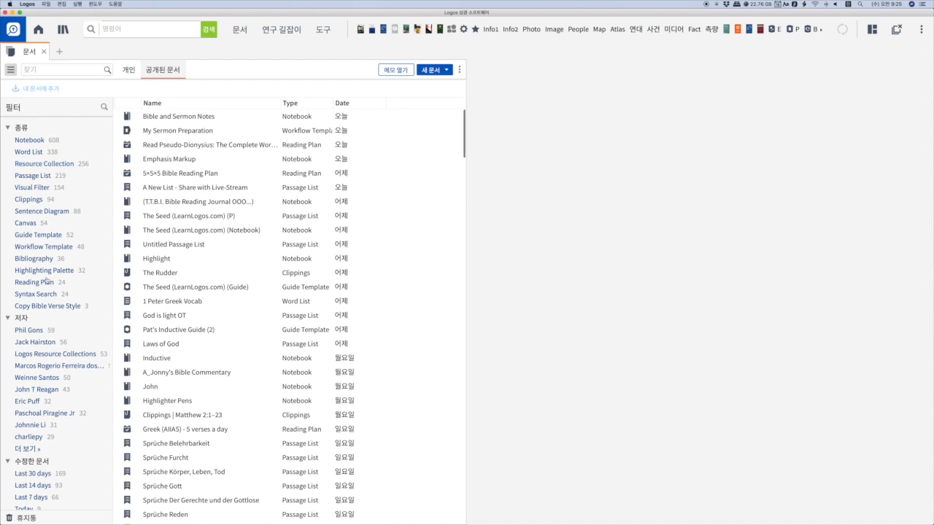
{"action": "left_click", "coordinate": [26, 225]}
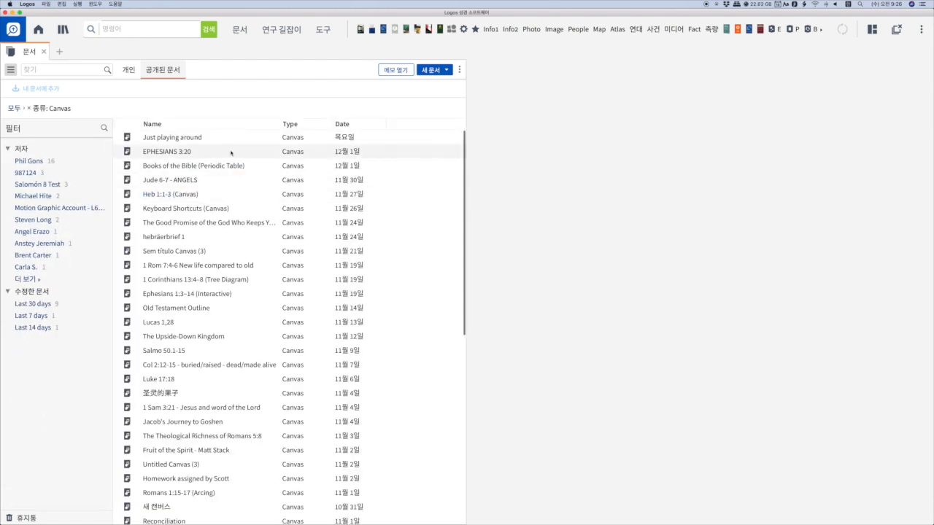
Get a personal copy of the public Fruit of the Spirit canvas dated 11월 2일 and return to Logos
{"action": "scroll", "coordinate": [227, 217], "scroll_direction": "down", "scroll_amount": 5}
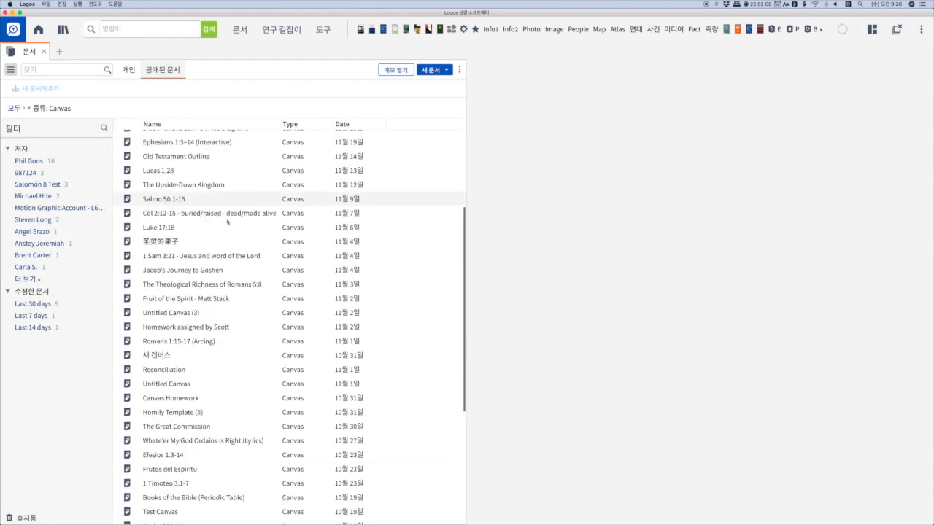
{"action": "scroll", "coordinate": [228, 218], "scroll_direction": "down", "scroll_amount": 7}
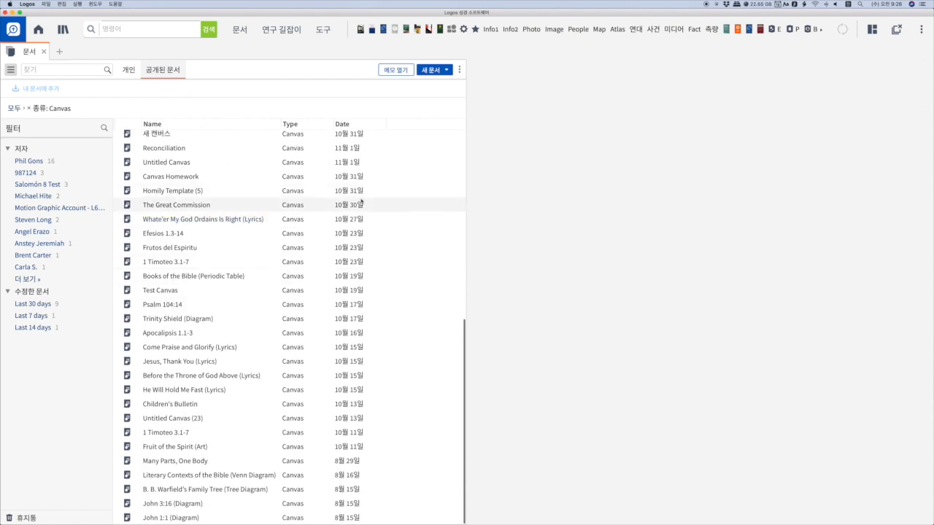
{"action": "scroll", "coordinate": [241, 269], "scroll_direction": "up", "scroll_amount": 5}
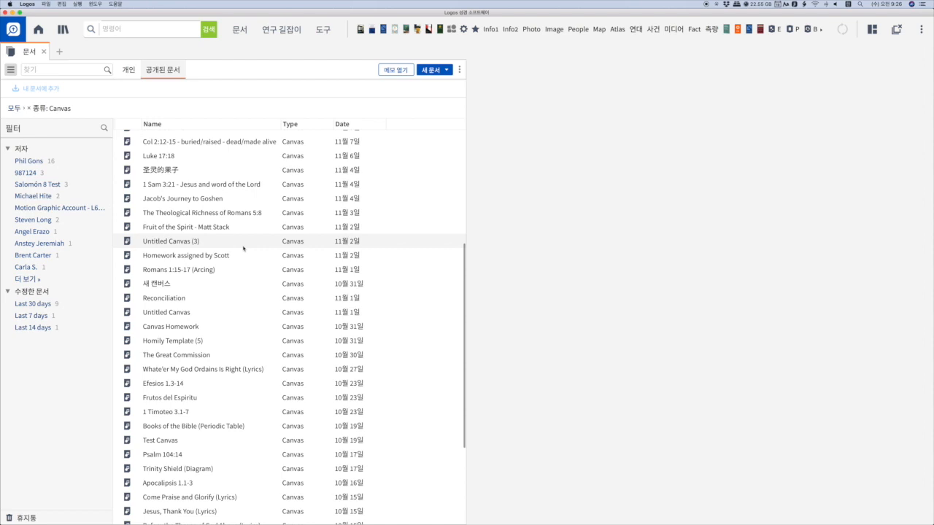
{"action": "left_click", "coordinate": [186, 230]}
{"action": "left_click", "coordinate": [209, 227]}
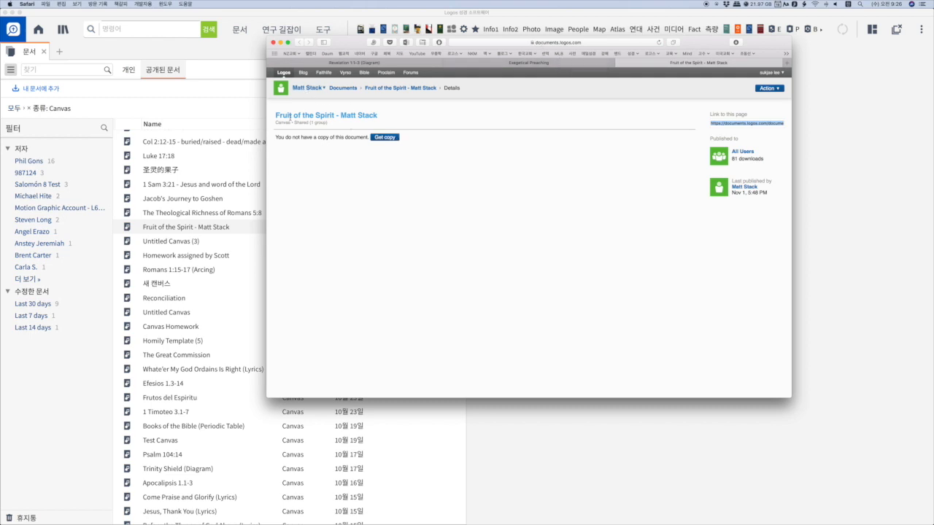
{"action": "left_click", "coordinate": [391, 139]}
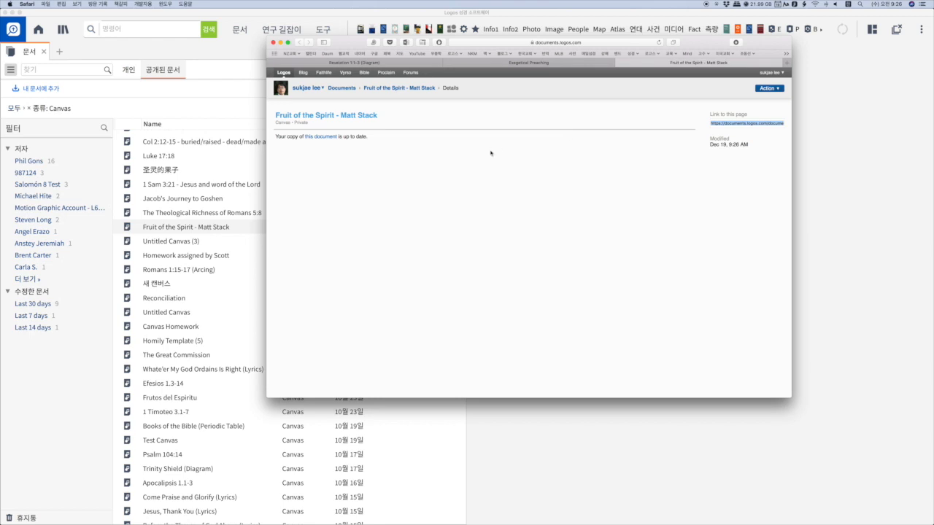
{"action": "left_click", "coordinate": [223, 116]}
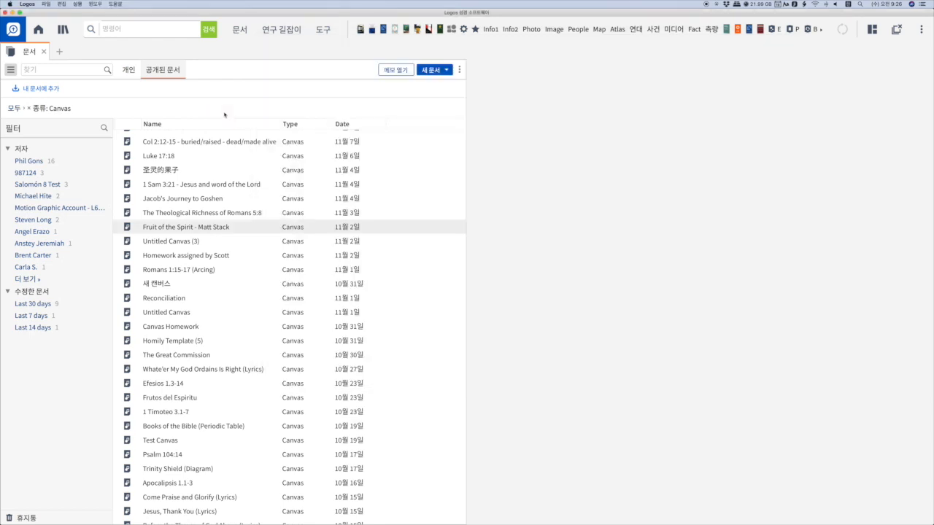
Open the Exegetical Preaching canvas from the personal documents and examine its annotated passage and info cards
{"action": "left_click", "coordinate": [129, 70]}
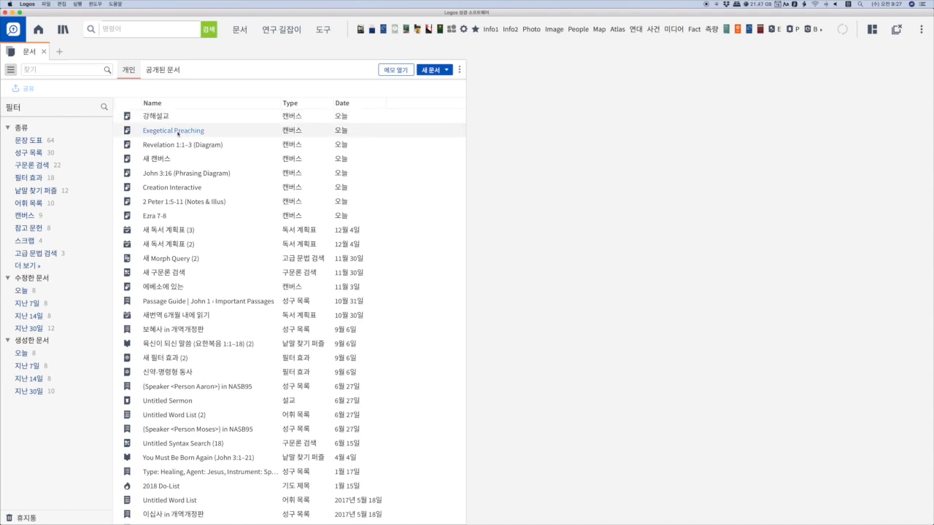
{"action": "left_click", "coordinate": [192, 130]}
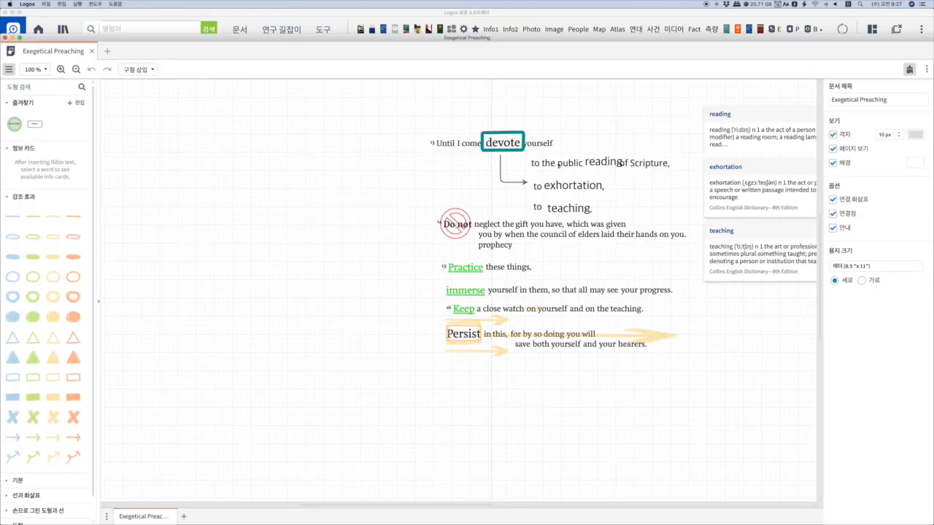
{"action": "scroll", "coordinate": [720, 316], "scroll_direction": "right", "scroll_amount": 5}
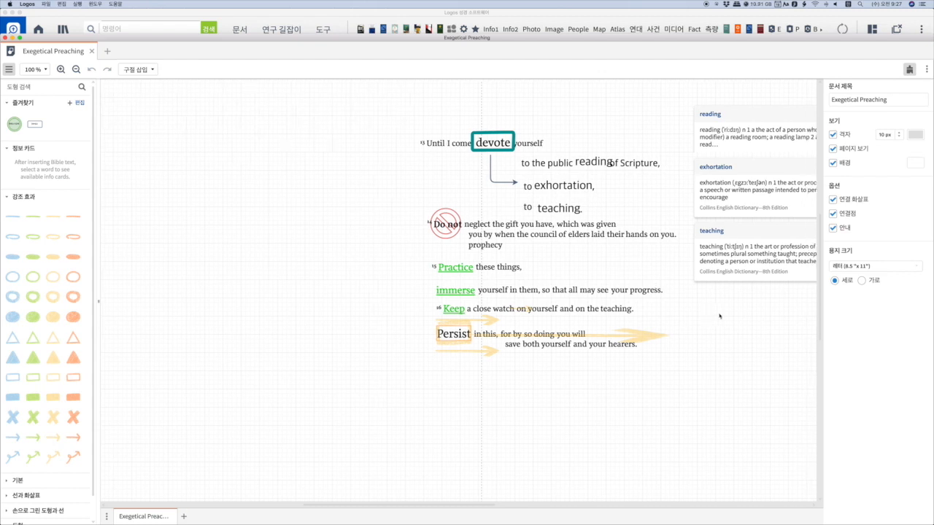
{"action": "scroll", "coordinate": [720, 315], "scroll_direction": "right", "scroll_amount": 1}
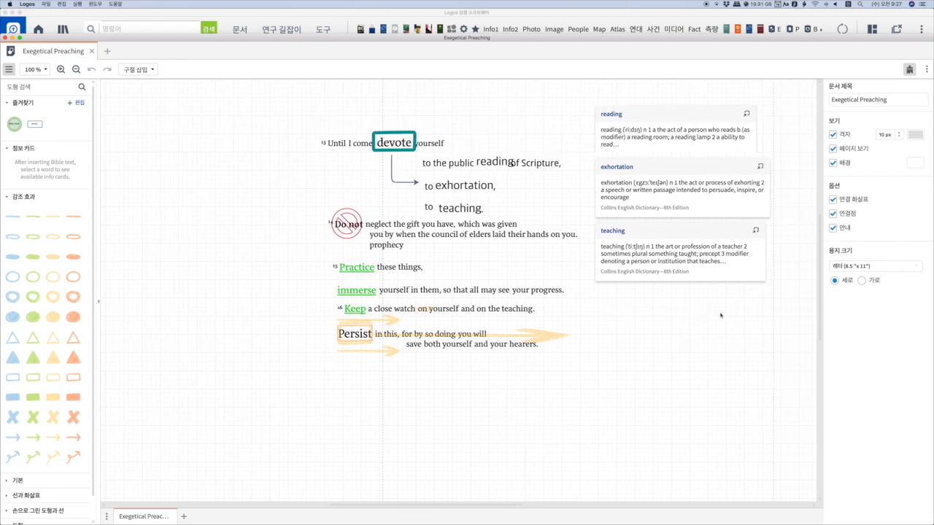
Draw an arrow downward from the teaching info card into the empty area below, and close the Exegetical Preaching canvas
{"action": "mouse_move", "coordinate": [669, 246]}
{"action": "left_click_drag", "start_coordinate": [680, 292], "coordinate": [672, 381]}
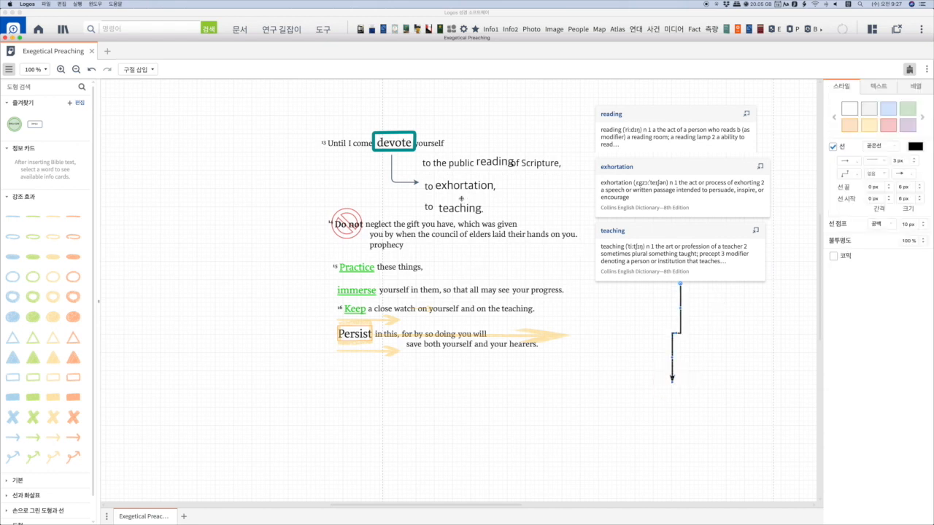
{"action": "left_click", "coordinate": [92, 51]}
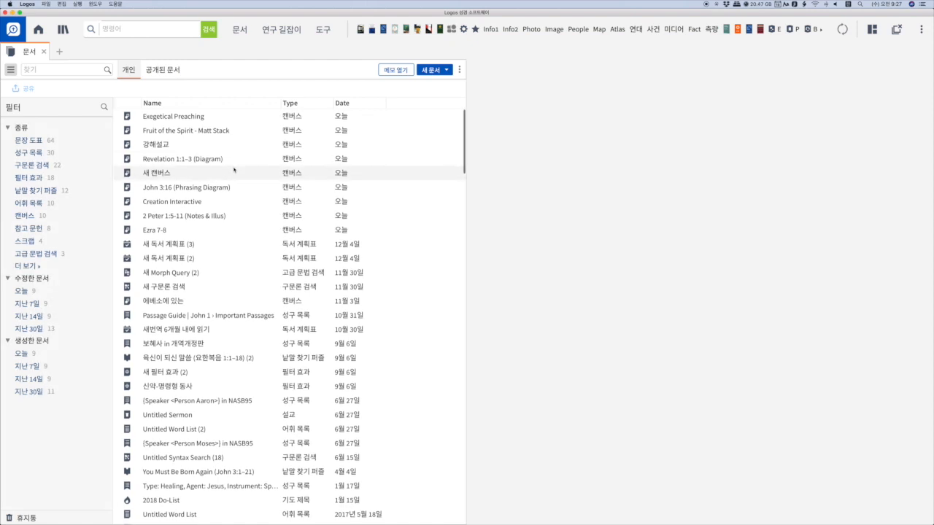
Open the copied Fruit of the Spirit canvas, view the whole diagram at 70 % zoom, and close it
{"action": "left_click", "coordinate": [185, 131]}
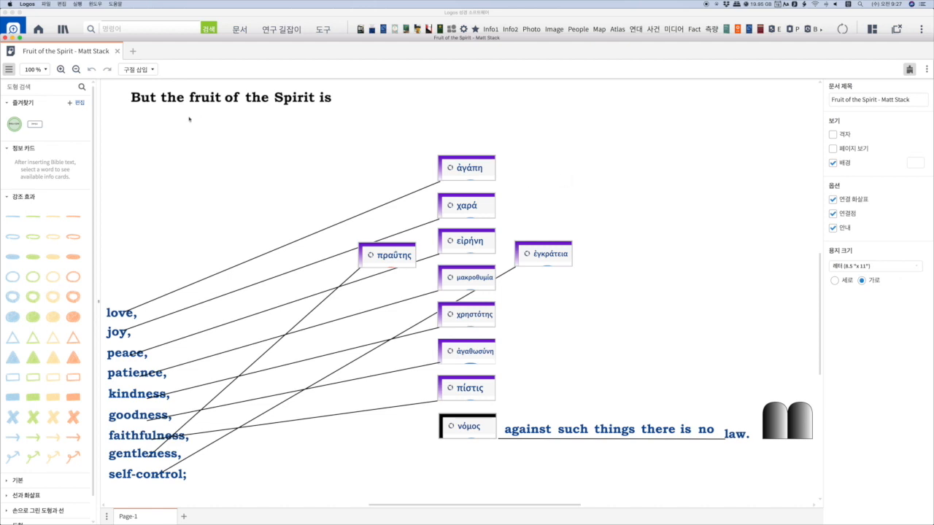
{"action": "left_click", "coordinate": [76, 70]}
{"action": "left_click", "coordinate": [76, 70]}
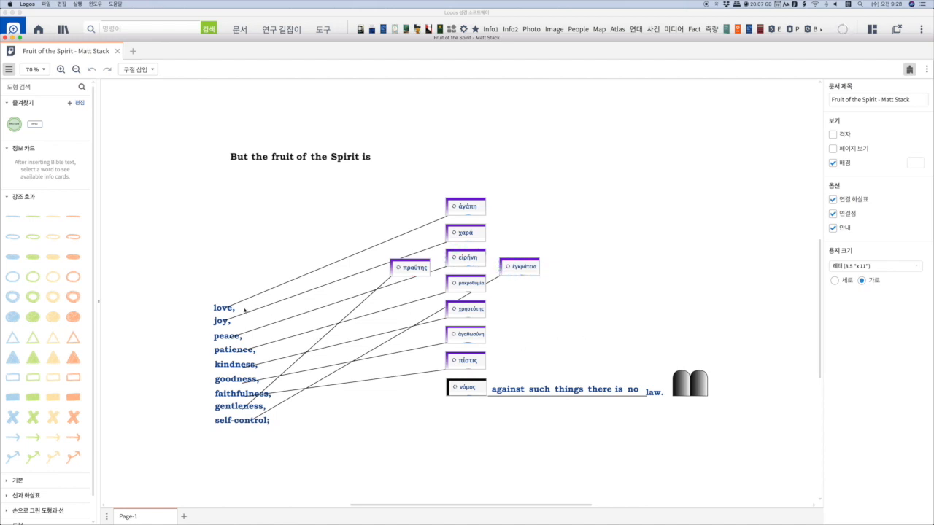
{"action": "mouse_move", "coordinate": [471, 210]}
{"action": "left_click", "coordinate": [116, 52]}
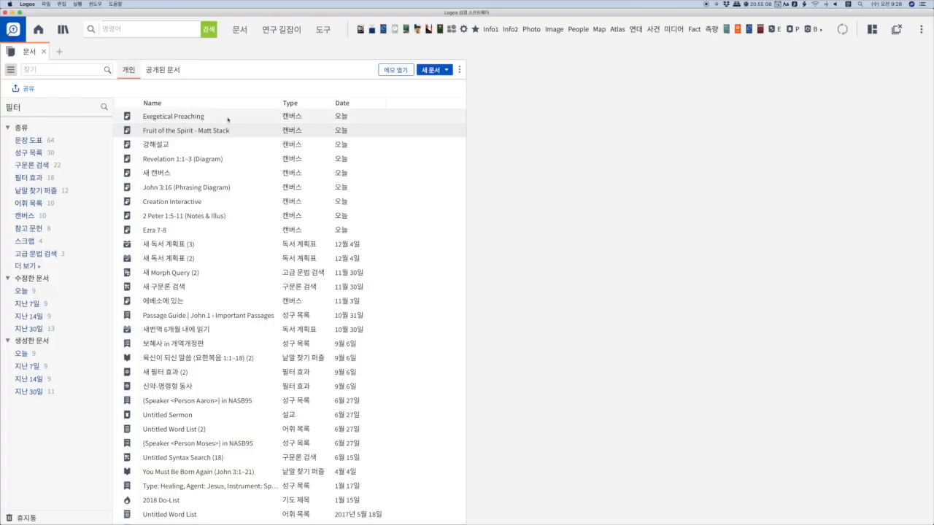
Open the 강해설교 canvas, check which document commands it offers, and close it
{"action": "left_click", "coordinate": [156, 144]}
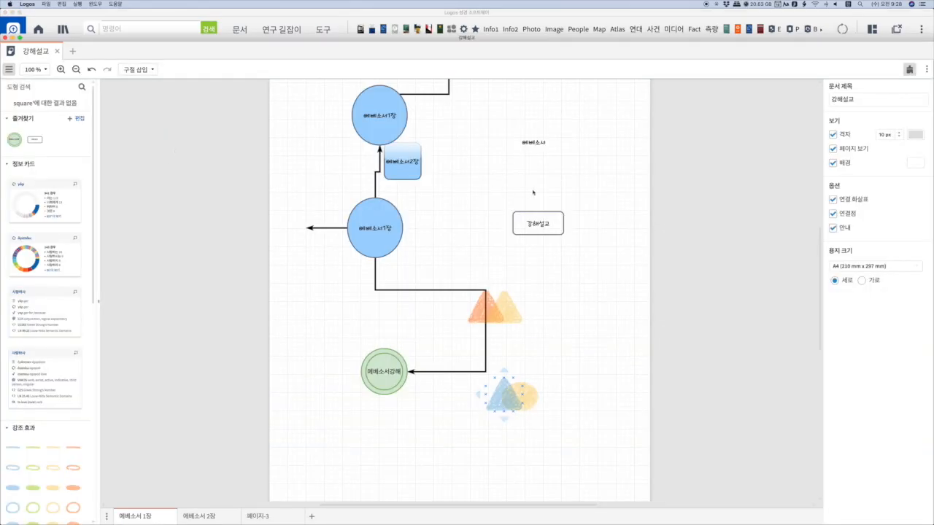
{"action": "left_click", "coordinate": [926, 70]}
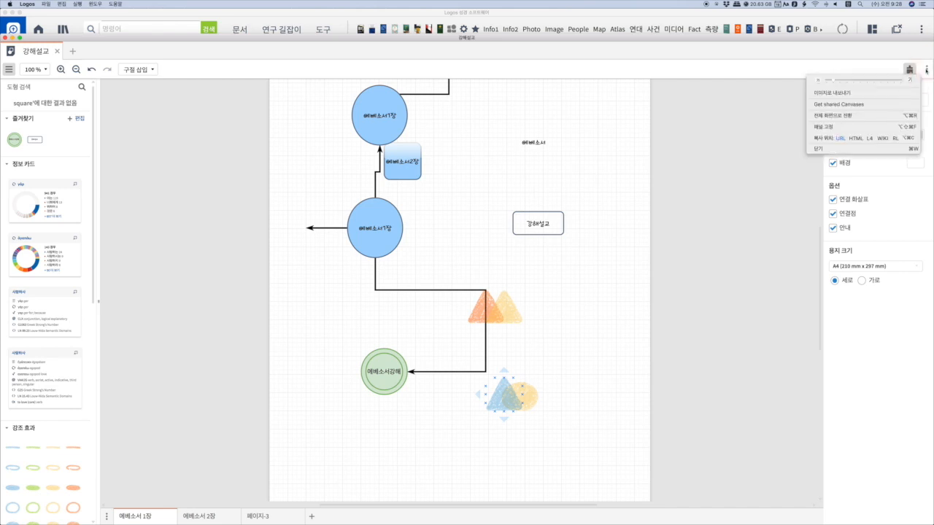
{"action": "left_click", "coordinate": [57, 52]}
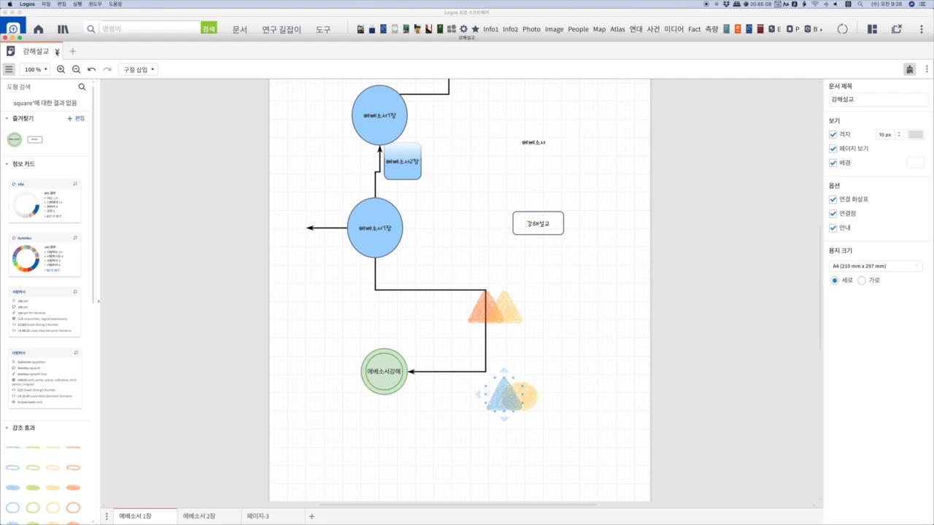
{"action": "left_click", "coordinate": [57, 52]}
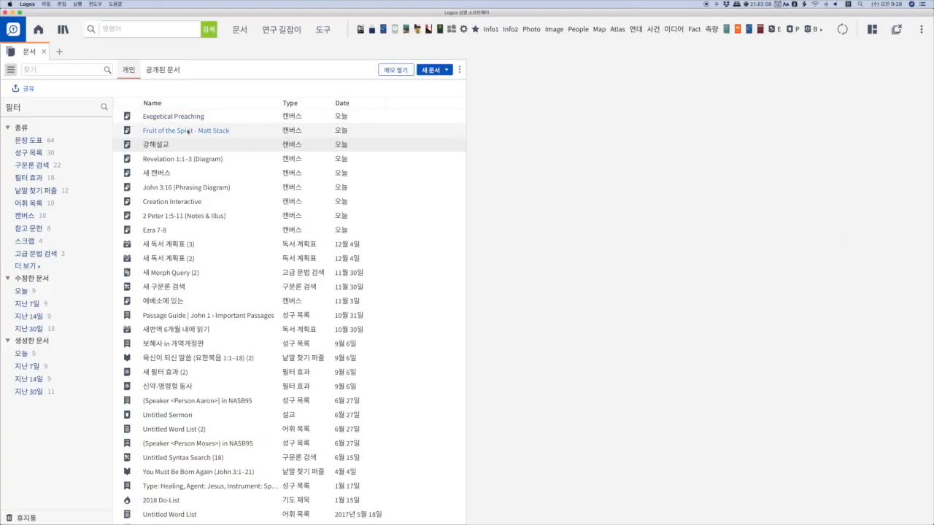
Open the Fruit of the Spirit canvas's sharing management page, check the available document actions, and close the canvas
{"action": "left_click", "coordinate": [183, 130]}
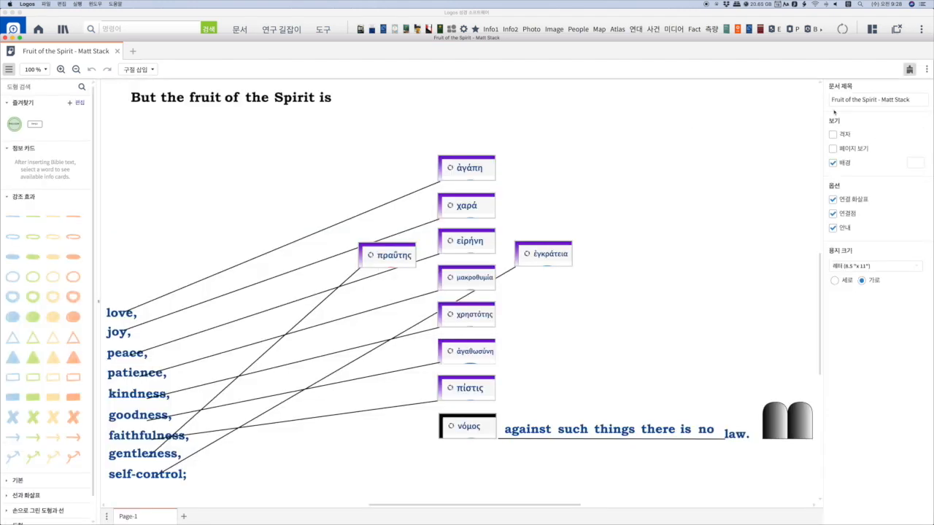
{"action": "left_click", "coordinate": [926, 69]}
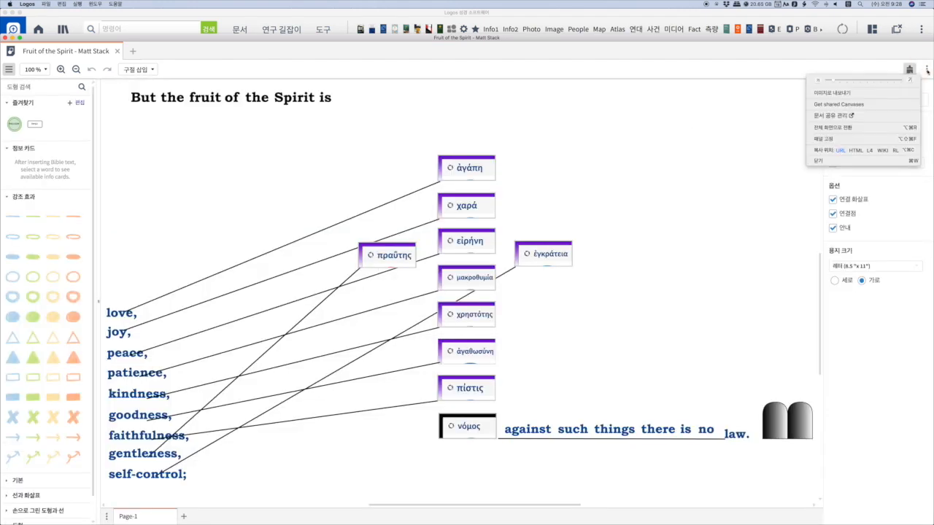
{"action": "left_click", "coordinate": [839, 116]}
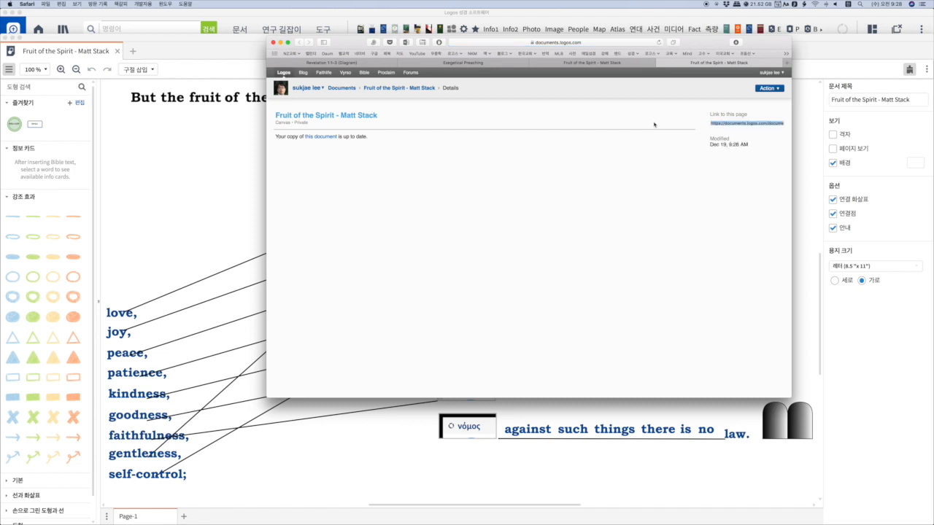
{"action": "left_click", "coordinate": [357, 115]}
{"action": "left_click", "coordinate": [780, 89]}
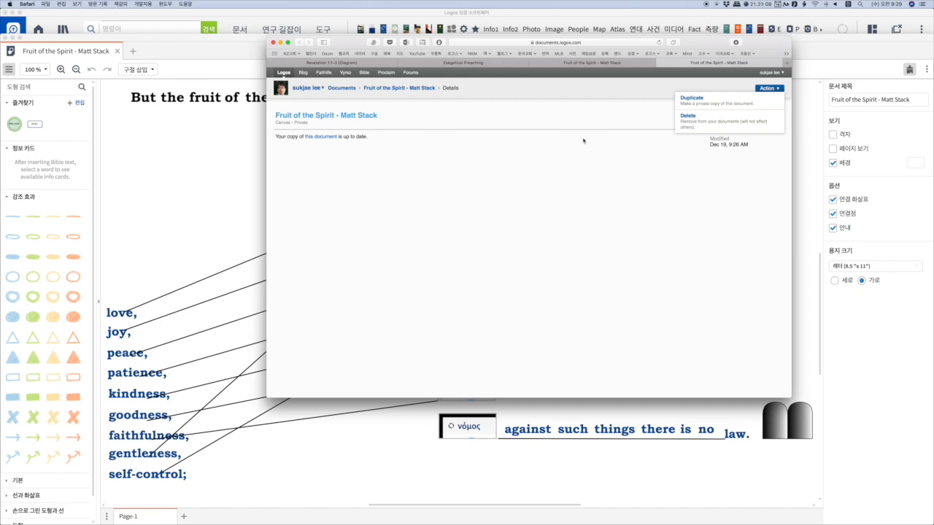
{"action": "left_click", "coordinate": [582, 140]}
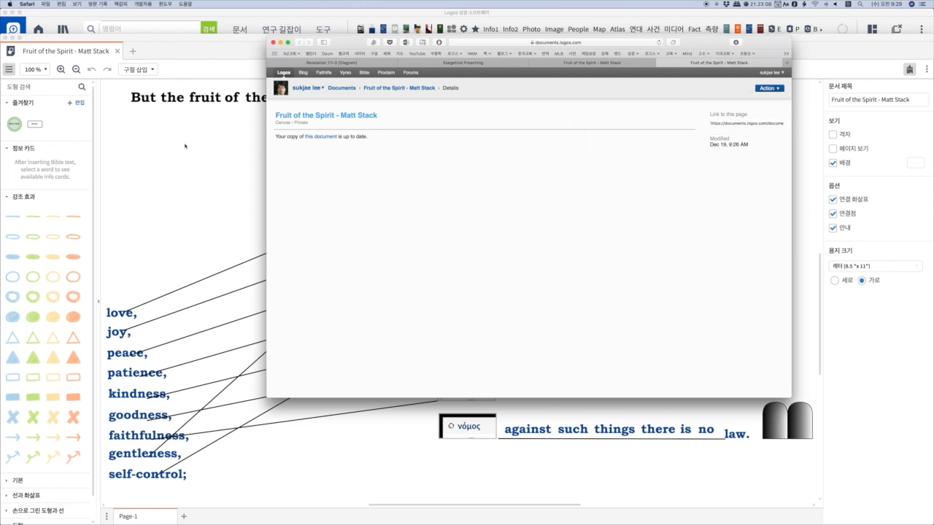
{"action": "left_click", "coordinate": [185, 146]}
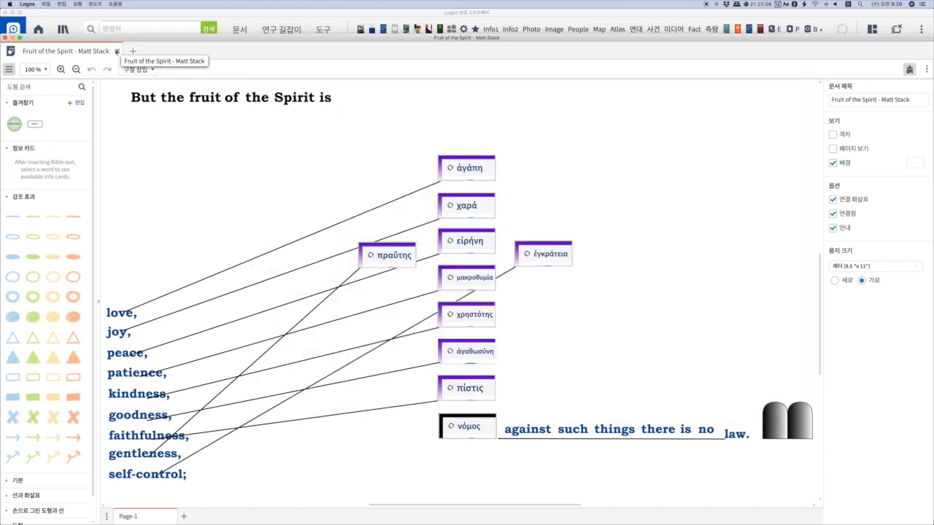
{"action": "left_click", "coordinate": [116, 51]}
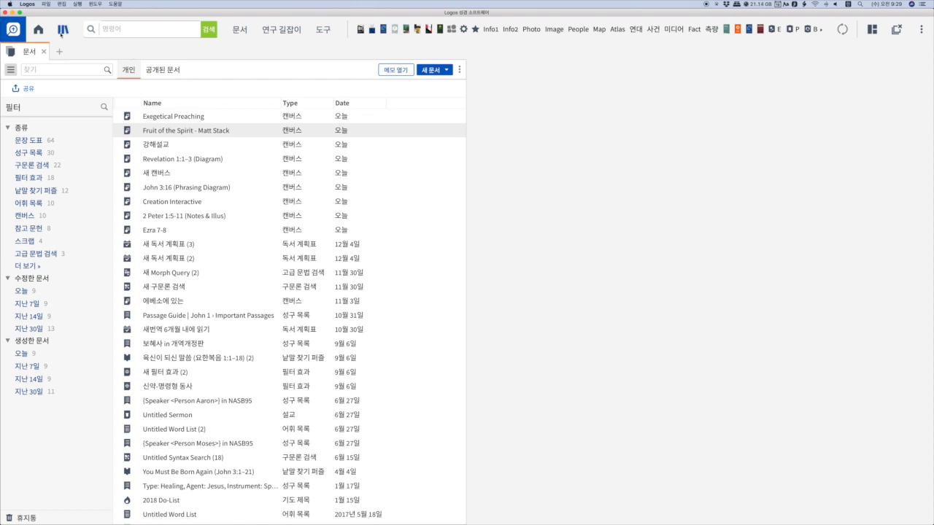
Open the Creation Interactive canvas, follow its Day 1 and Day 2 page links, and close it
{"action": "left_click", "coordinate": [238, 31]}
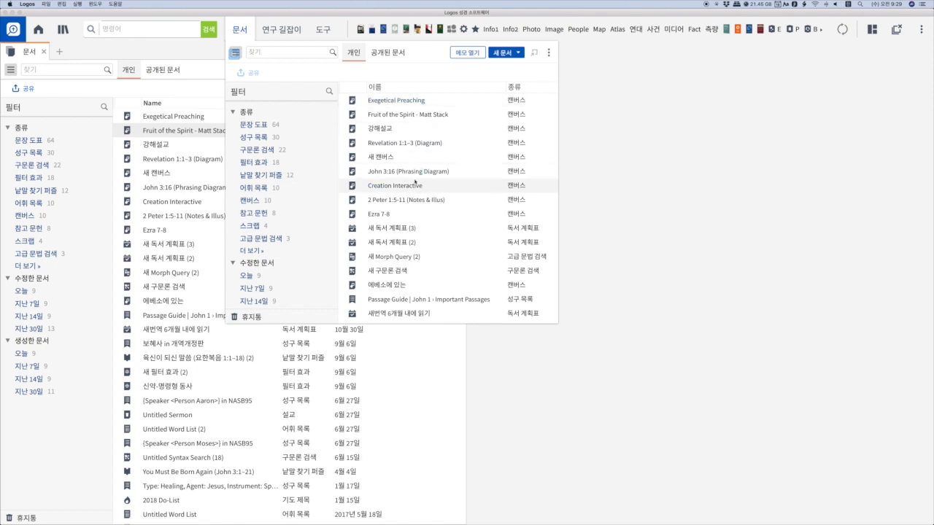
{"action": "left_click", "coordinate": [398, 188]}
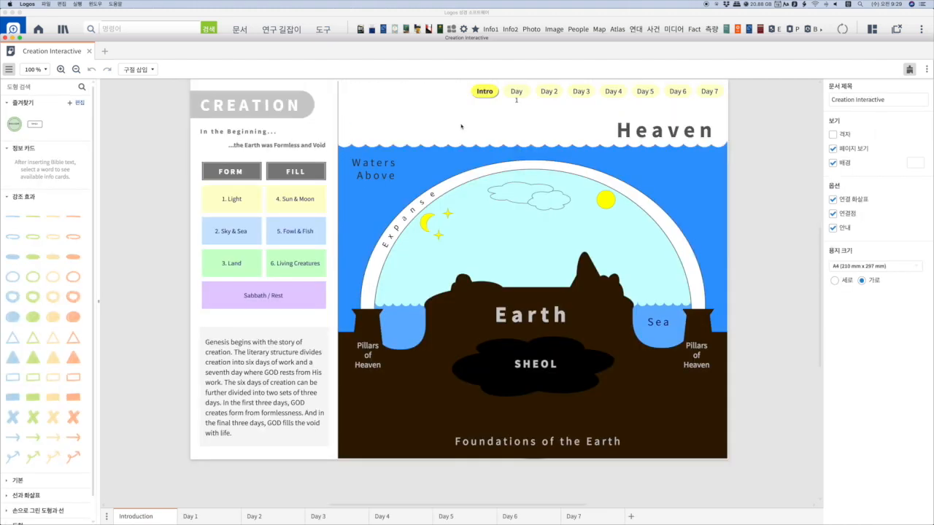
{"action": "left_click", "coordinate": [516, 91]}
{"action": "left_click", "coordinate": [550, 91]}
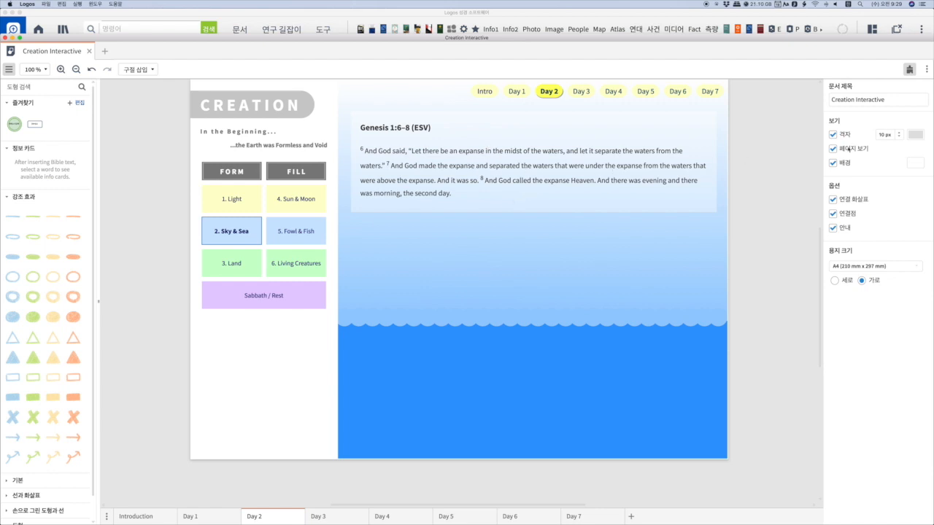
{"action": "left_click", "coordinate": [89, 51]}
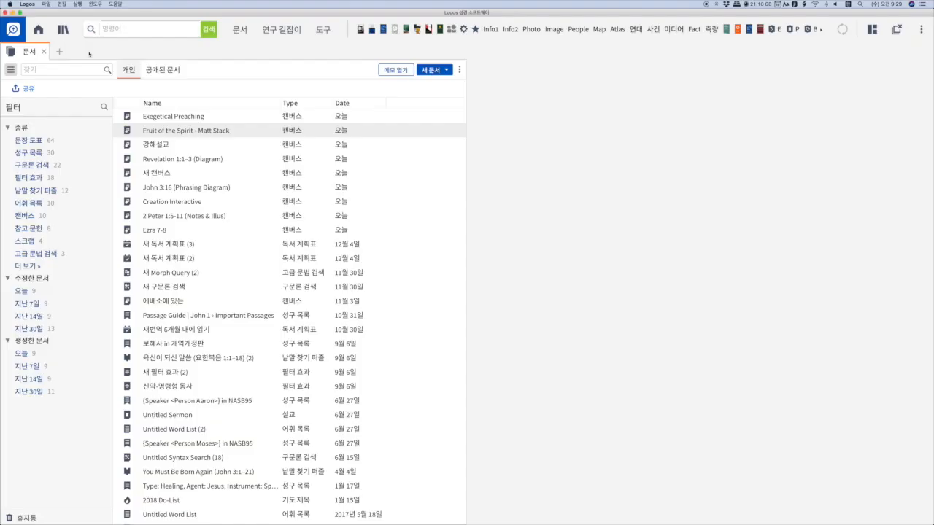
Open the 강해설교 canvas, check the actions available on its online sharing management page, and return to the canvas
{"action": "left_click", "coordinate": [157, 144]}
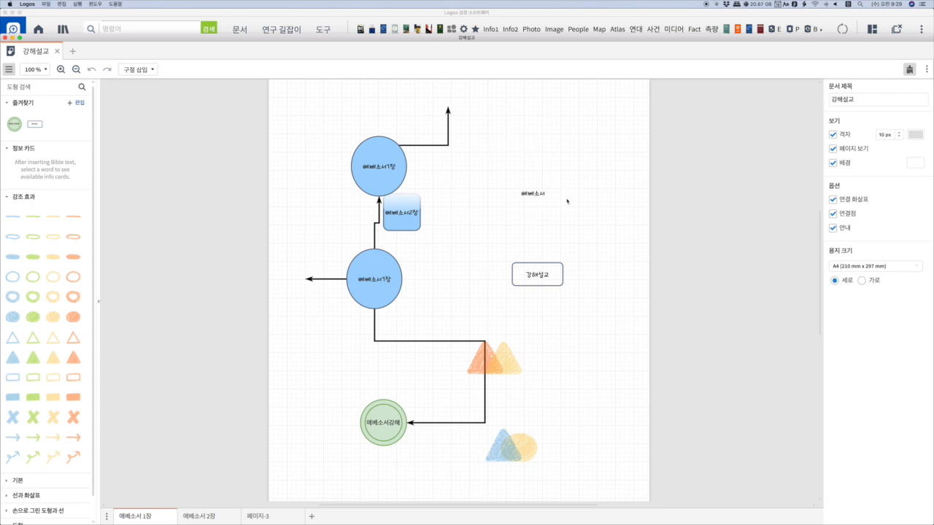
{"action": "left_click", "coordinate": [928, 70]}
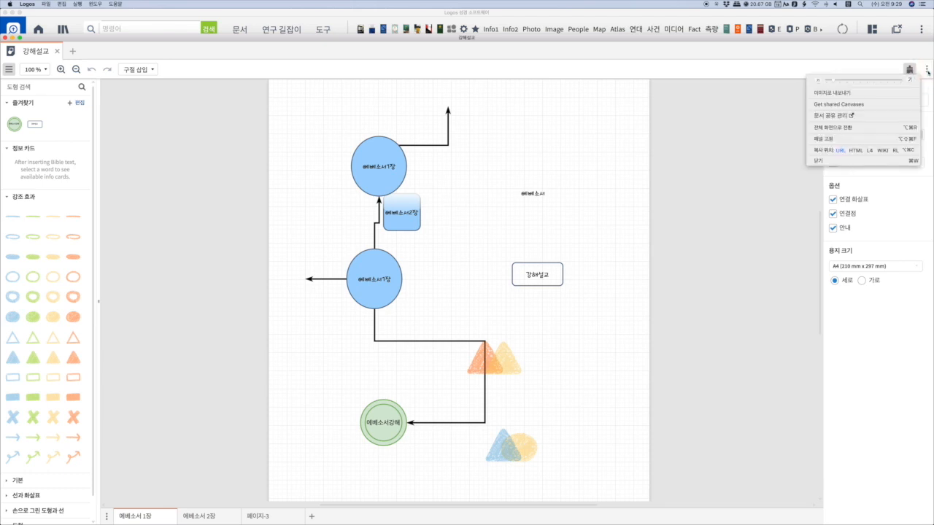
{"action": "left_click", "coordinate": [842, 118]}
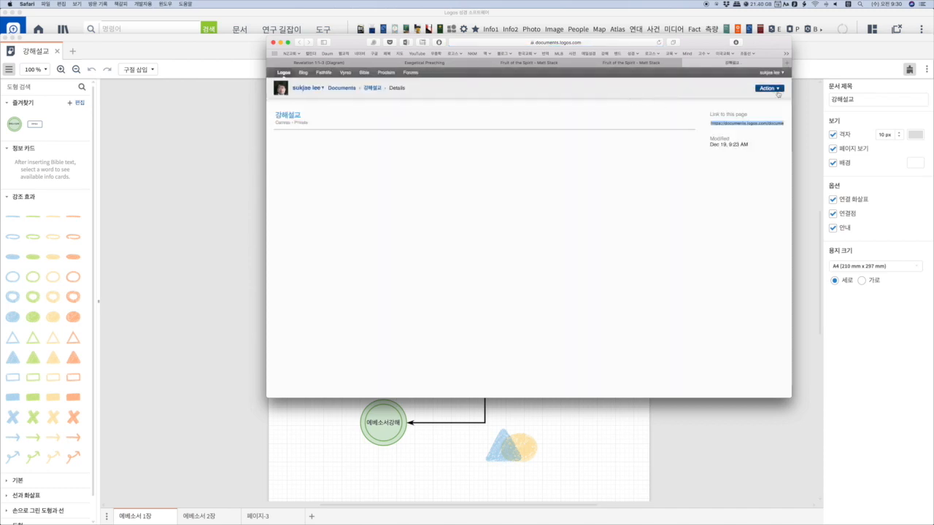
{"action": "left_click", "coordinate": [779, 89]}
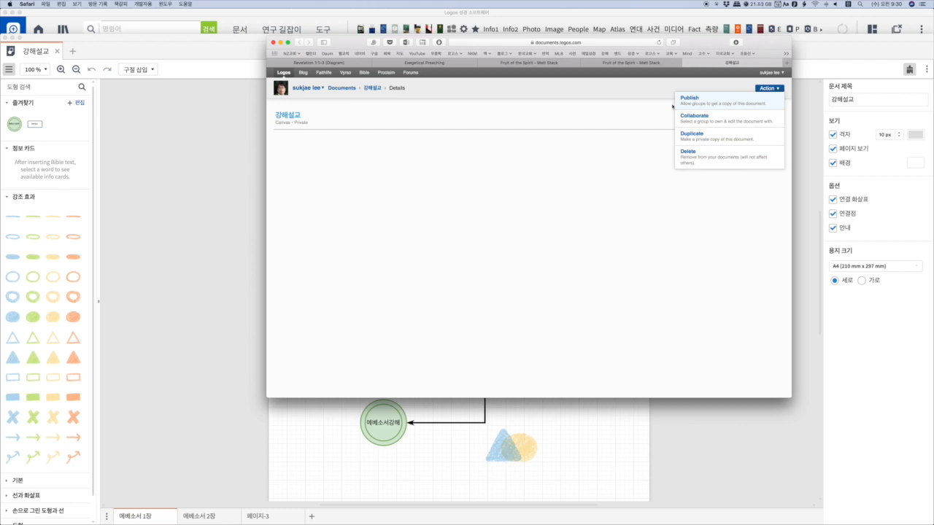
{"action": "left_click", "coordinate": [613, 124]}
{"action": "left_click", "coordinate": [806, 168]}
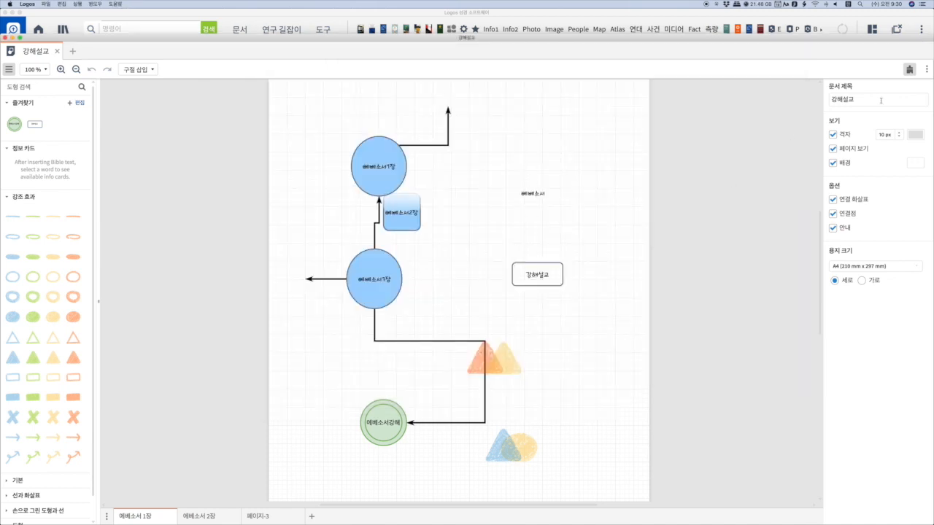
Export the 강해설교 canvas as a PNG image at 100% zoom, saving it as 무제1 in the 로고스8 강의 folder
{"action": "left_click", "coordinate": [926, 70]}
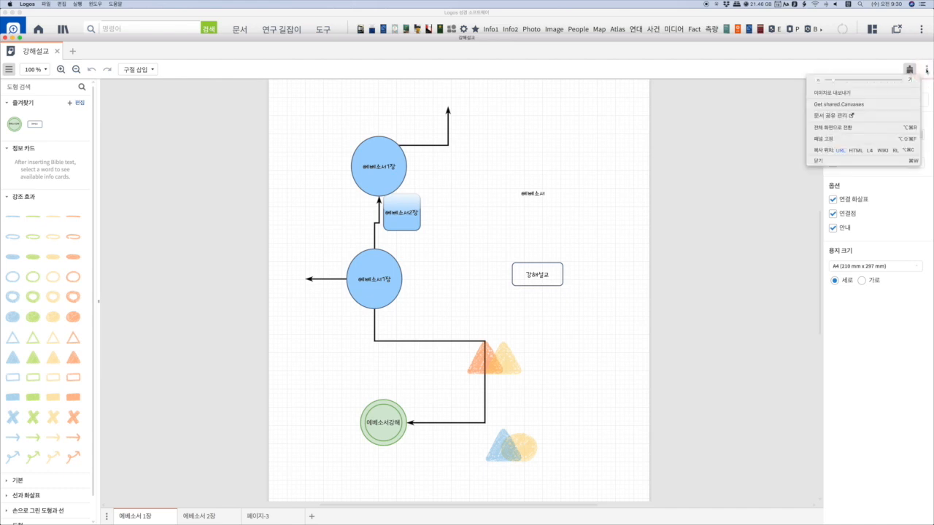
{"action": "left_click", "coordinate": [842, 93]}
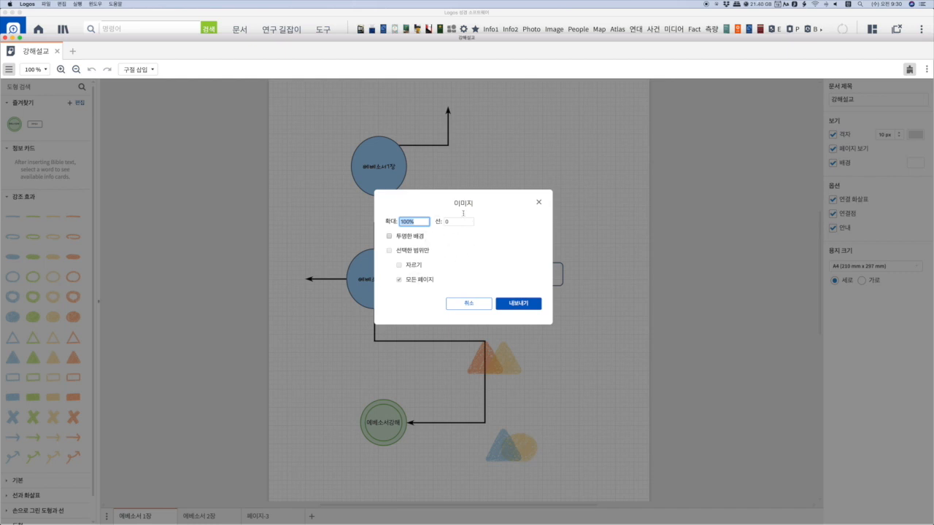
{"action": "left_click", "coordinate": [517, 303]}
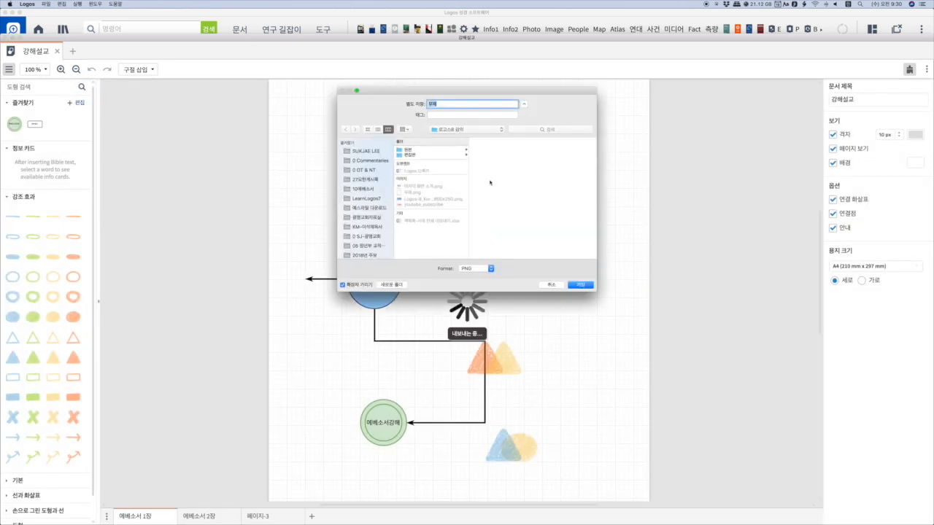
{"action": "left_click", "coordinate": [462, 106]}
{"action": "left_click", "coordinate": [573, 285]}
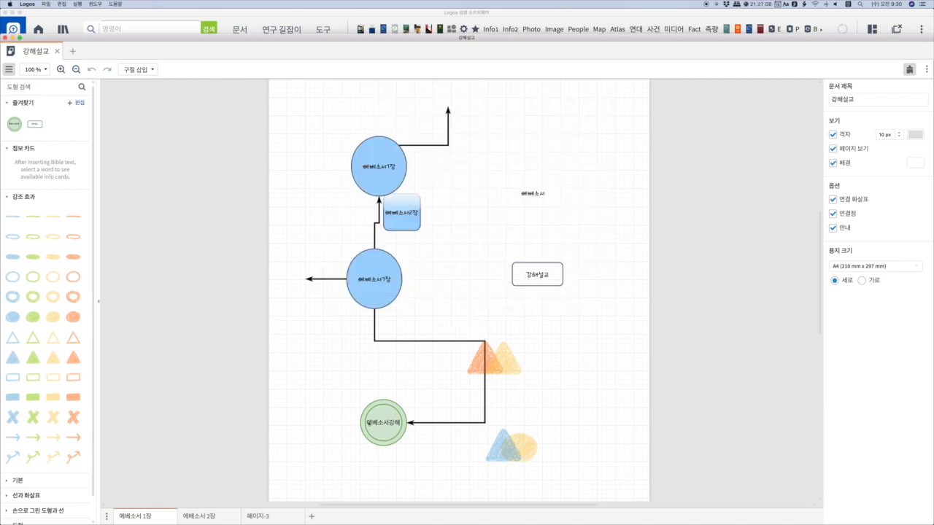
Switch to Finder and preview the exported 무제1.png image in the 로고스8 강의 folder
{"action": "mouse_move", "coordinate": [234, 520]}
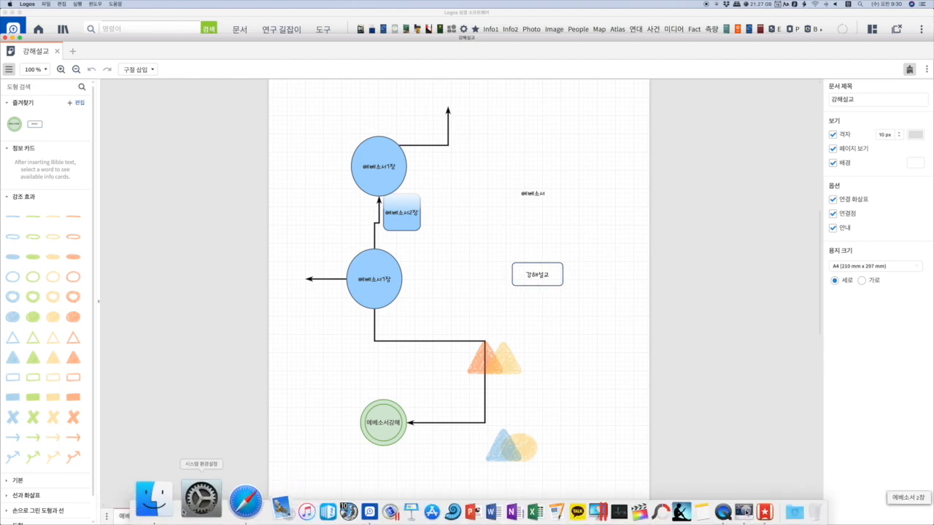
{"action": "left_click", "coordinate": [161, 503]}
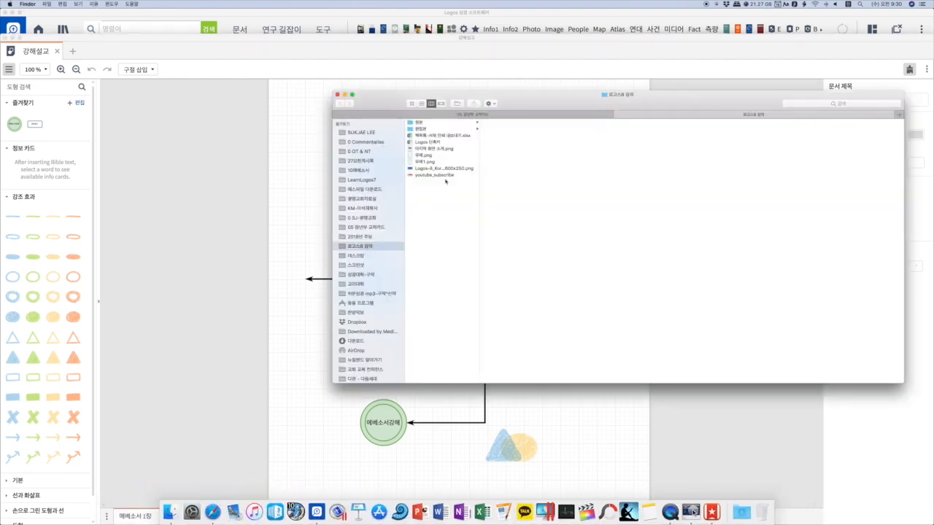
{"action": "left_click", "coordinate": [429, 162]}
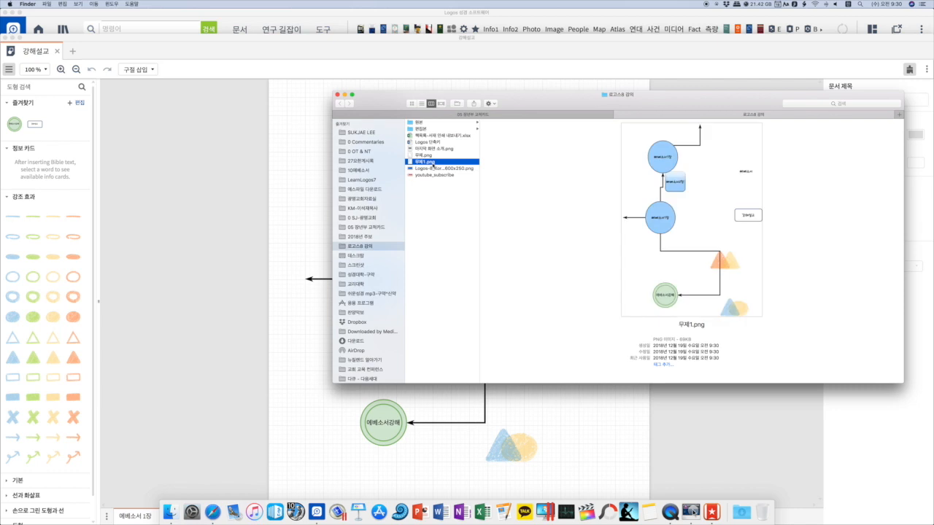
{"action": "key", "text": "space"}
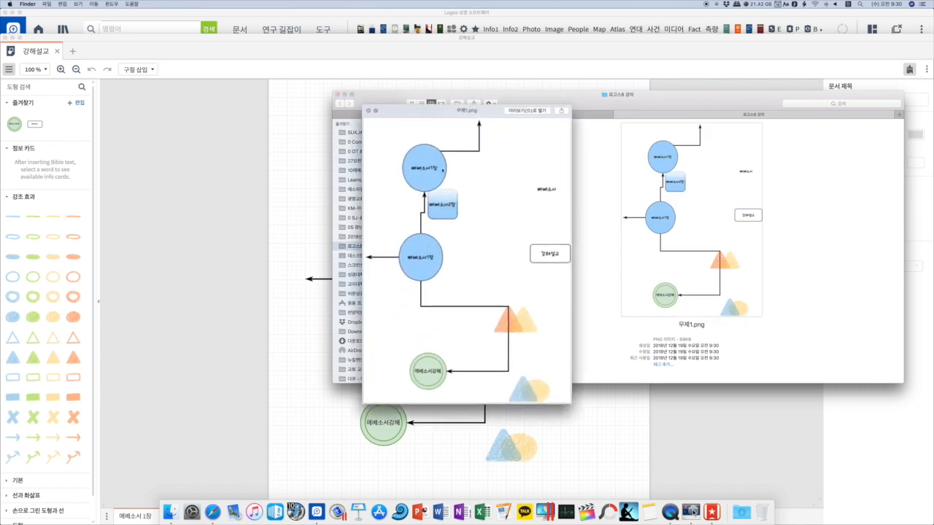